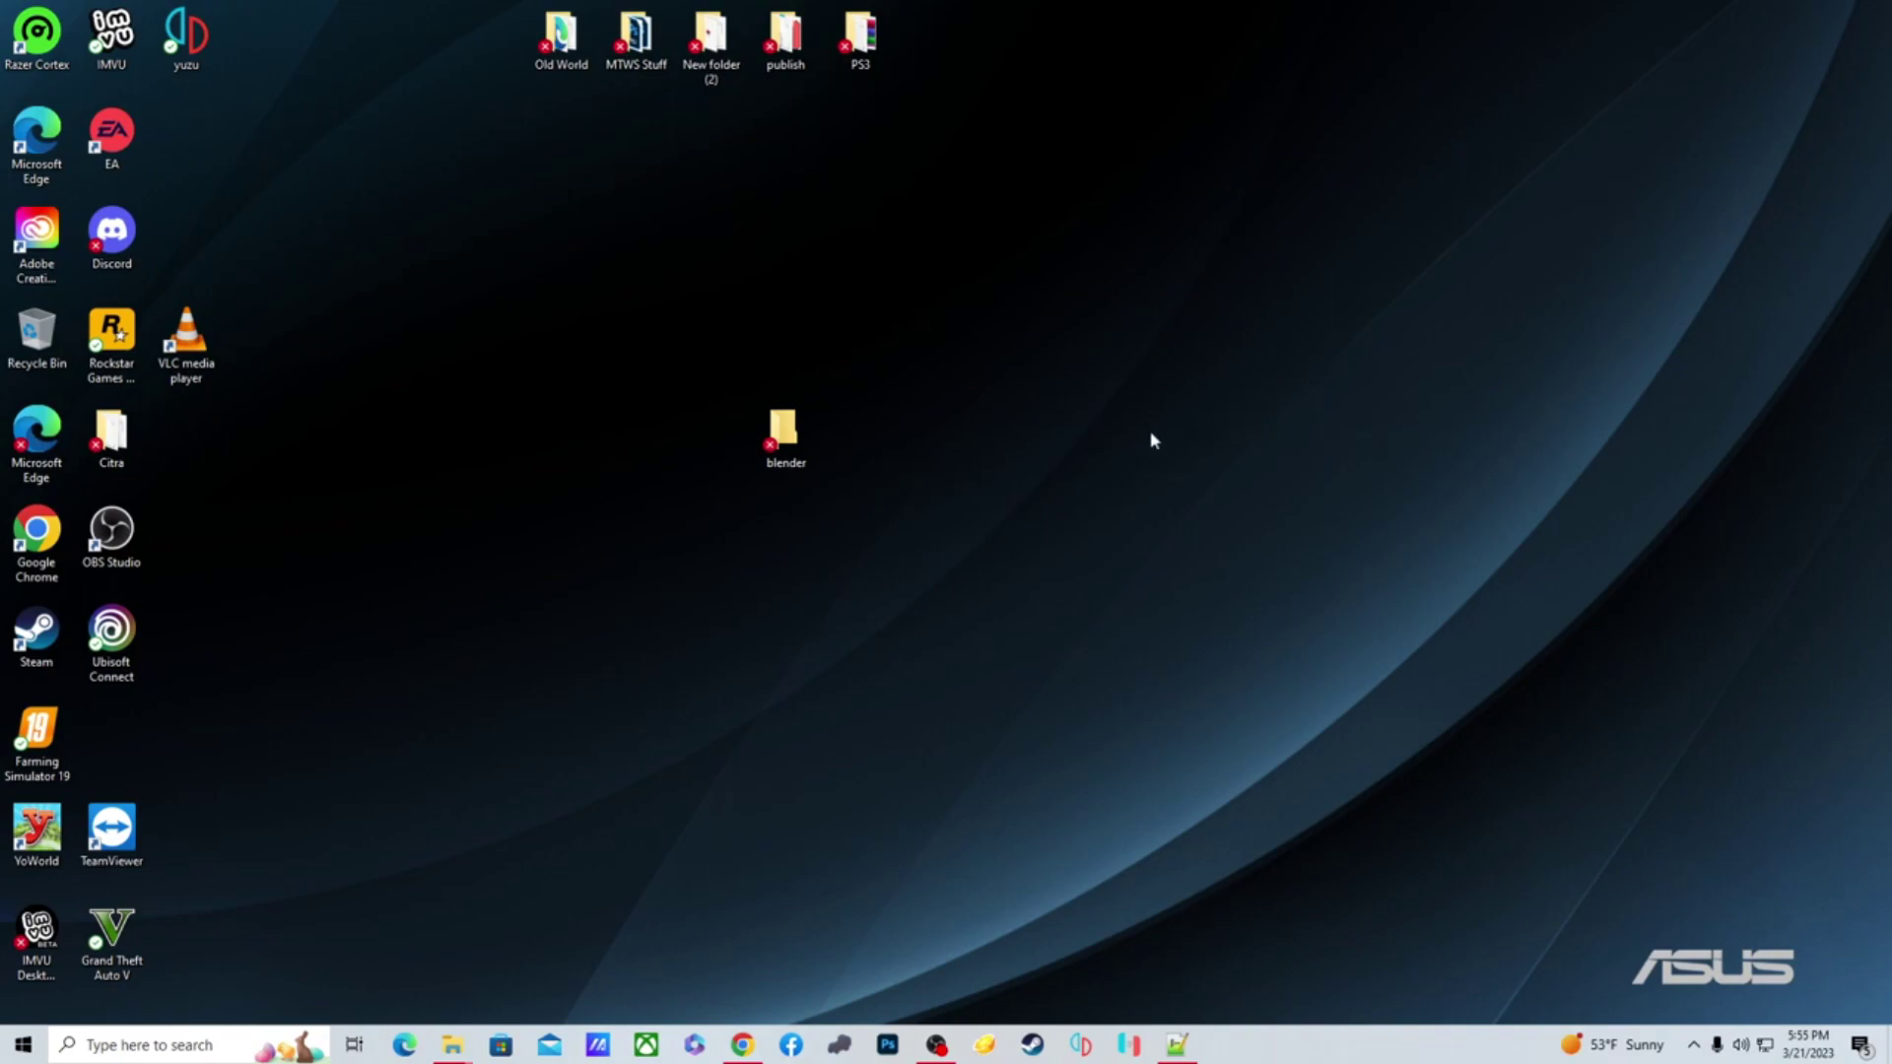
# Open the empty 'blender' folder from the desktop in File Explorer
pyautogui.doubleClick(785, 433)
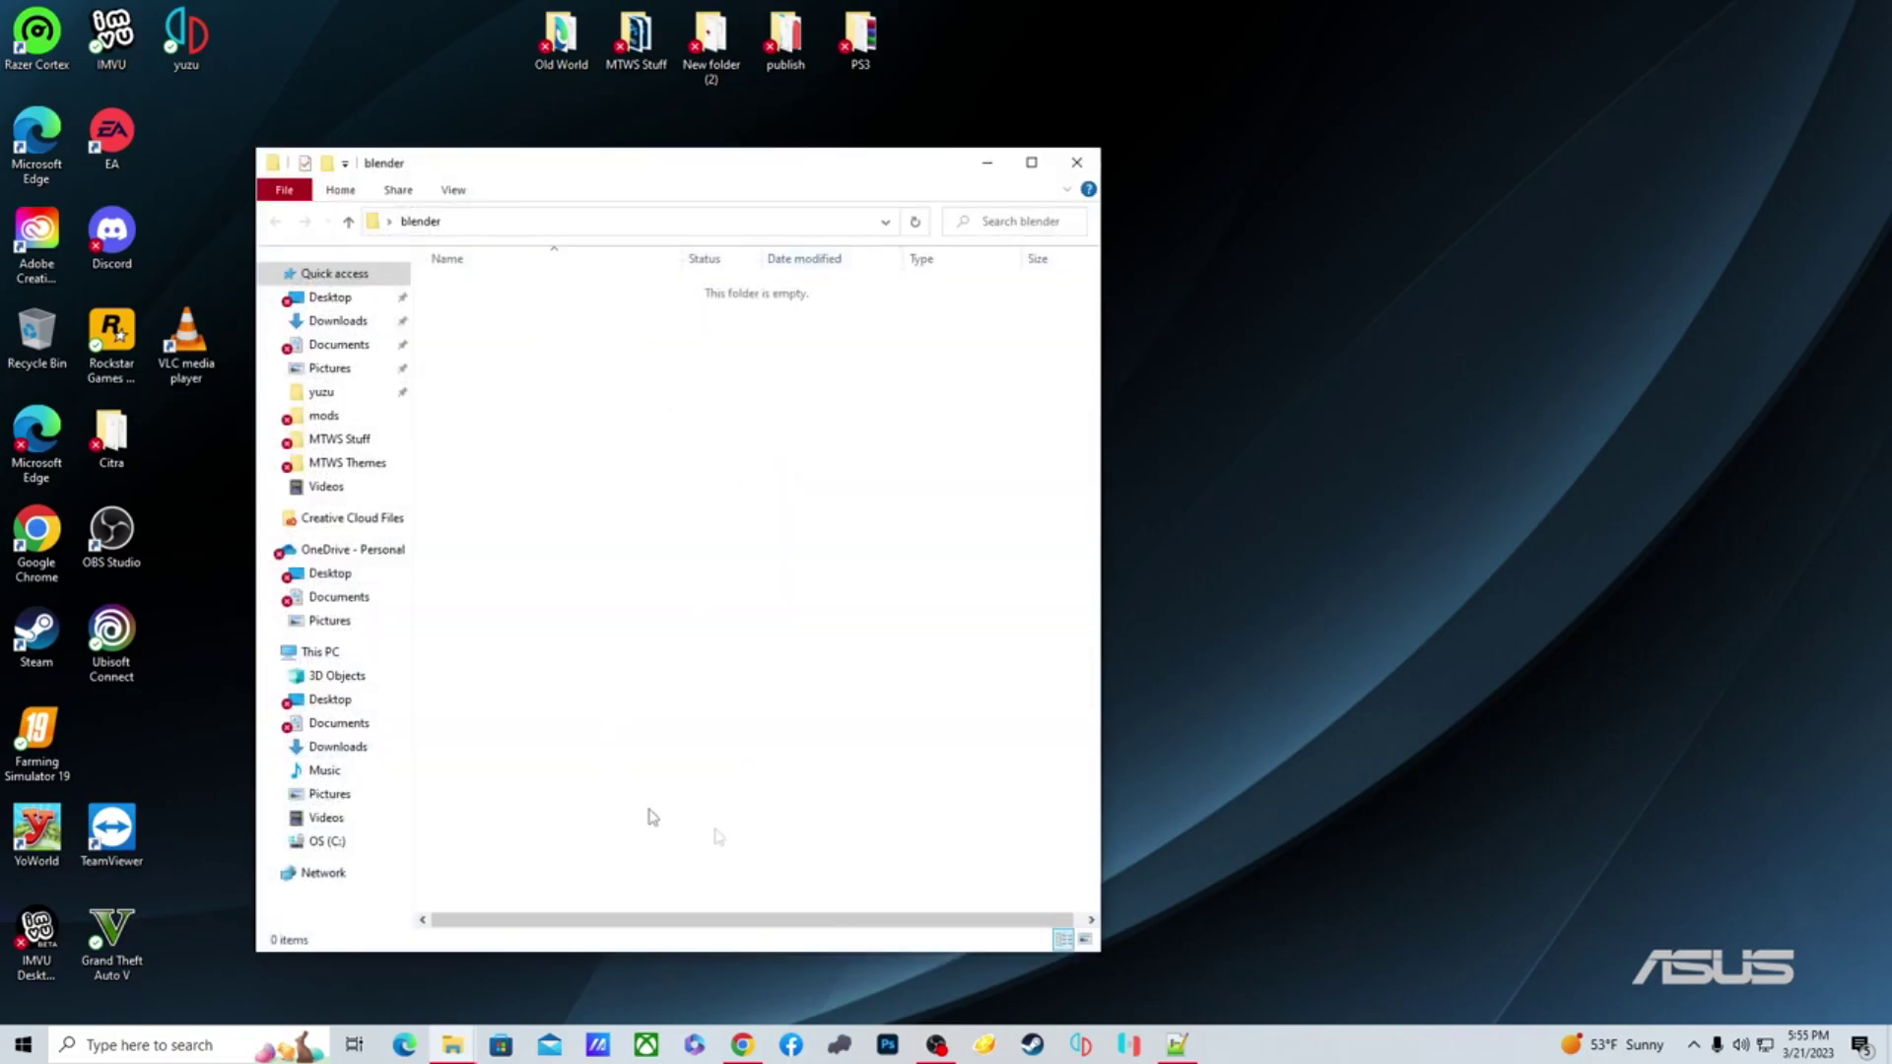
# Download Blender 2.79b as Blender.zip from Google Drive, bypassing the virus-scan warning
pyautogui.click(729, 1046)
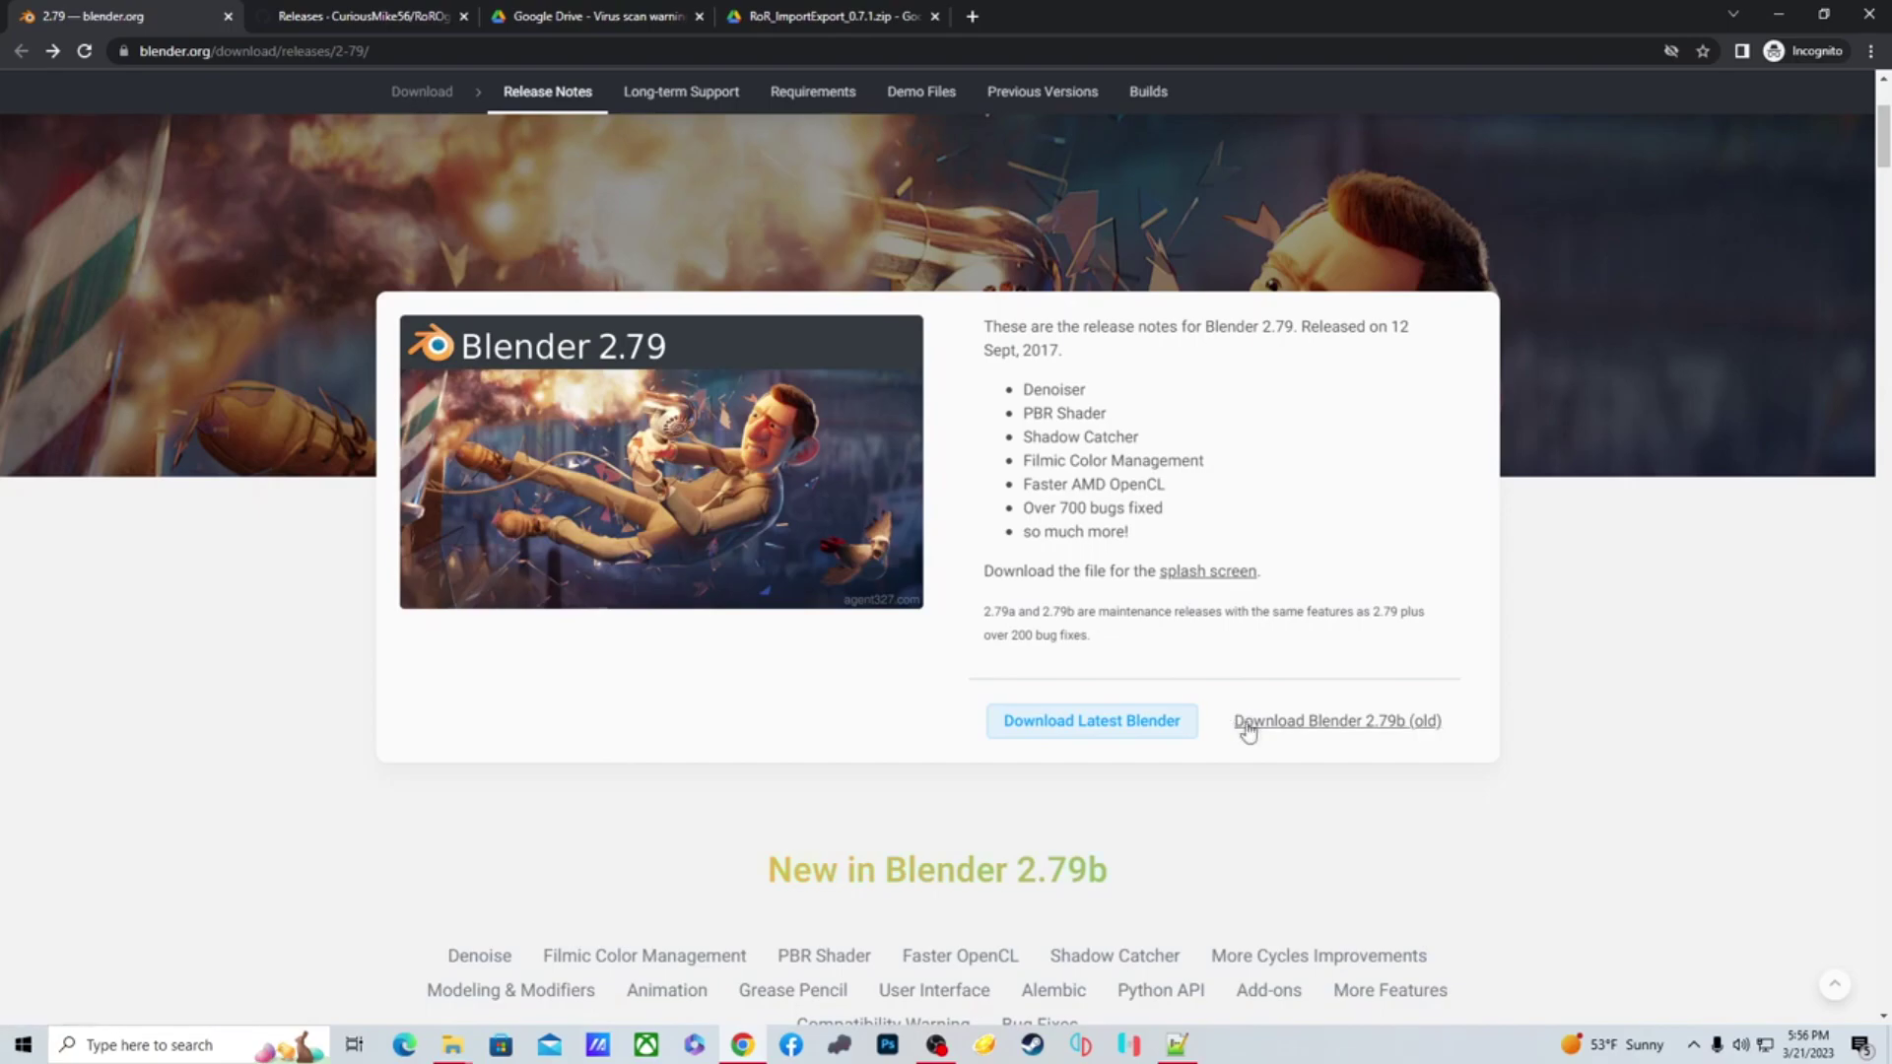
pyautogui.click(1372, 727)
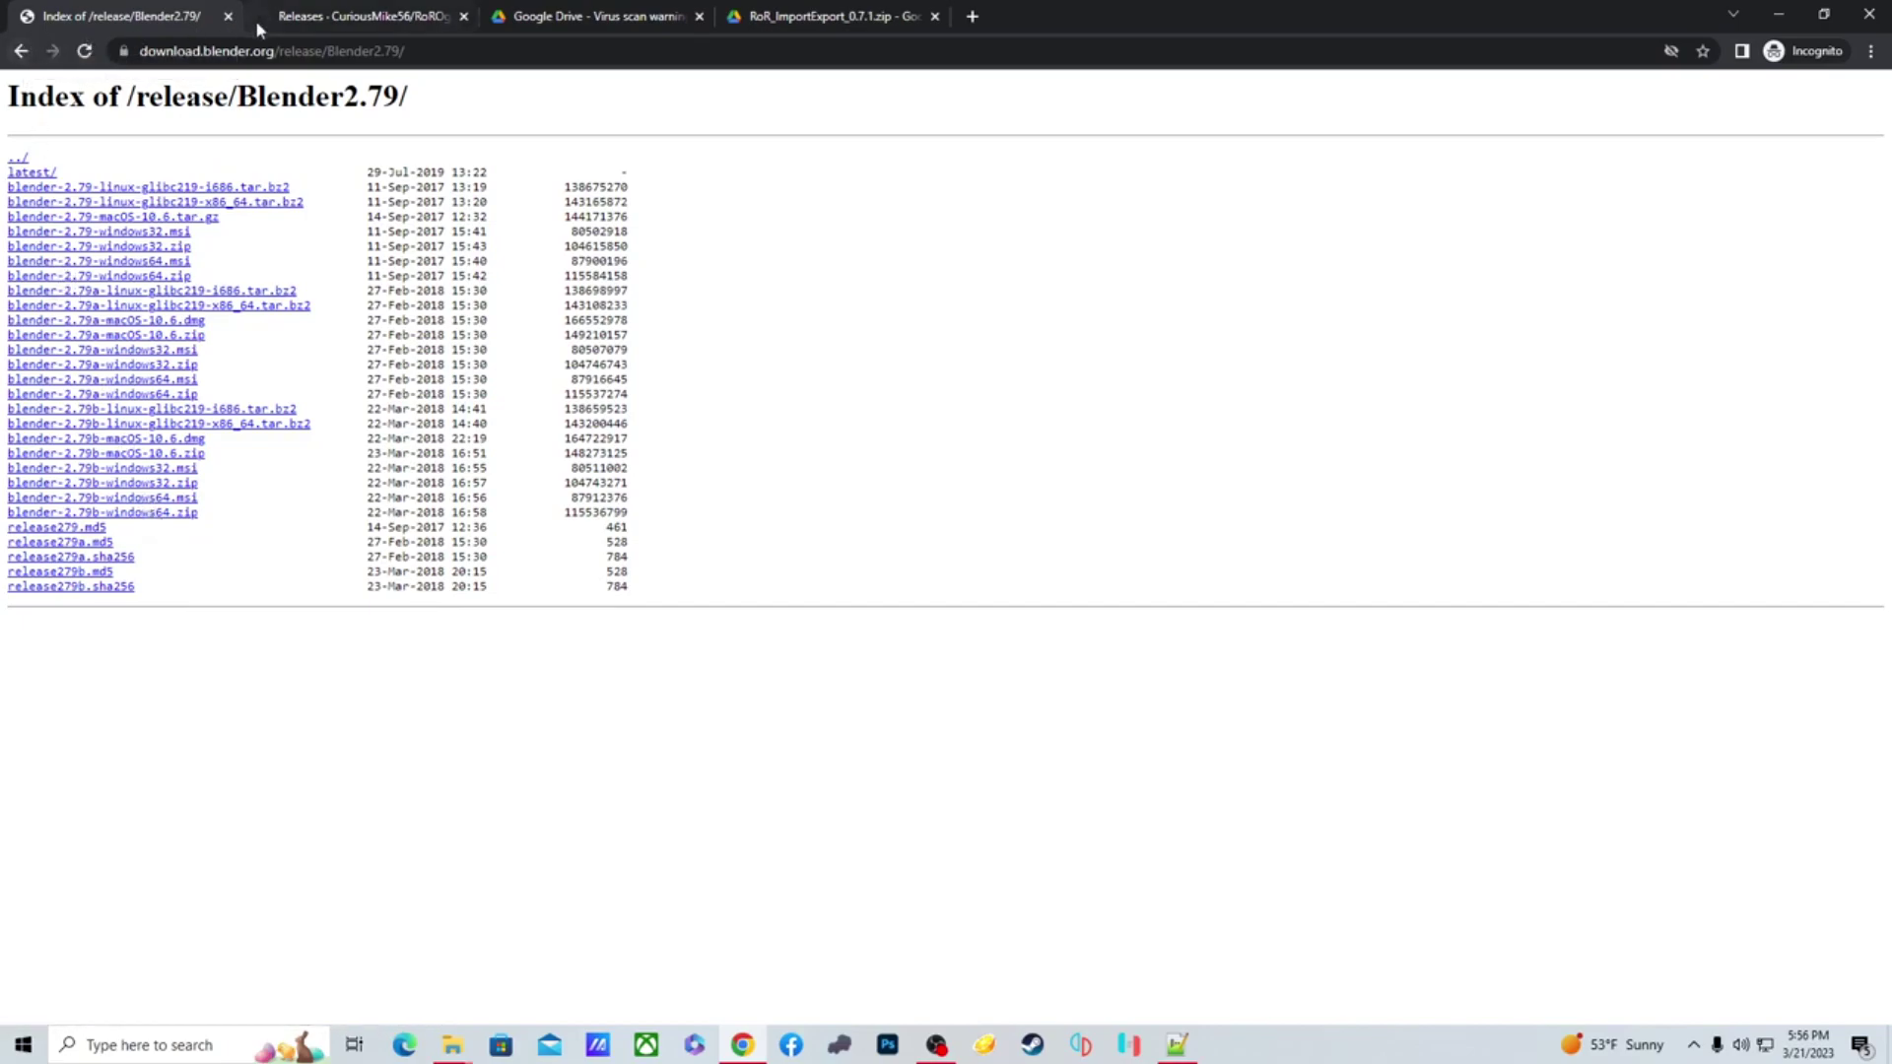
pyautogui.click(569, 20)
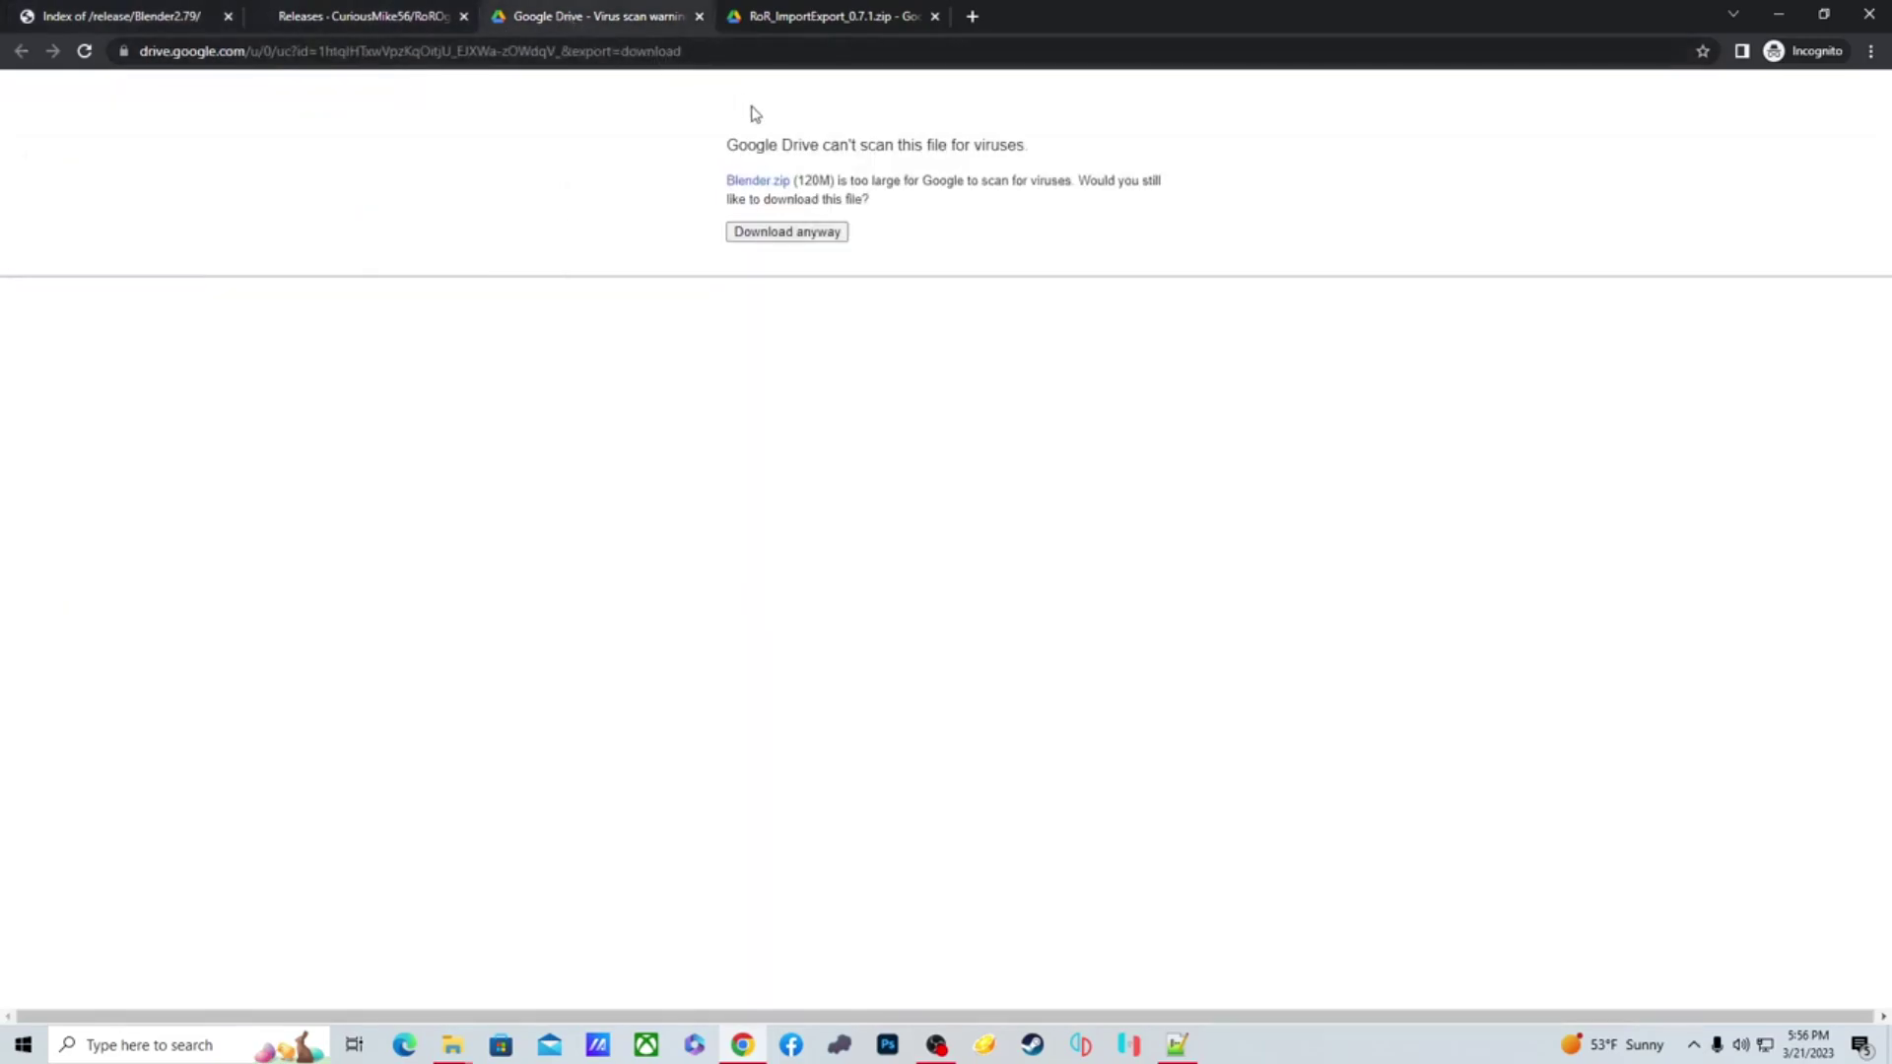
pyautogui.click(789, 238)
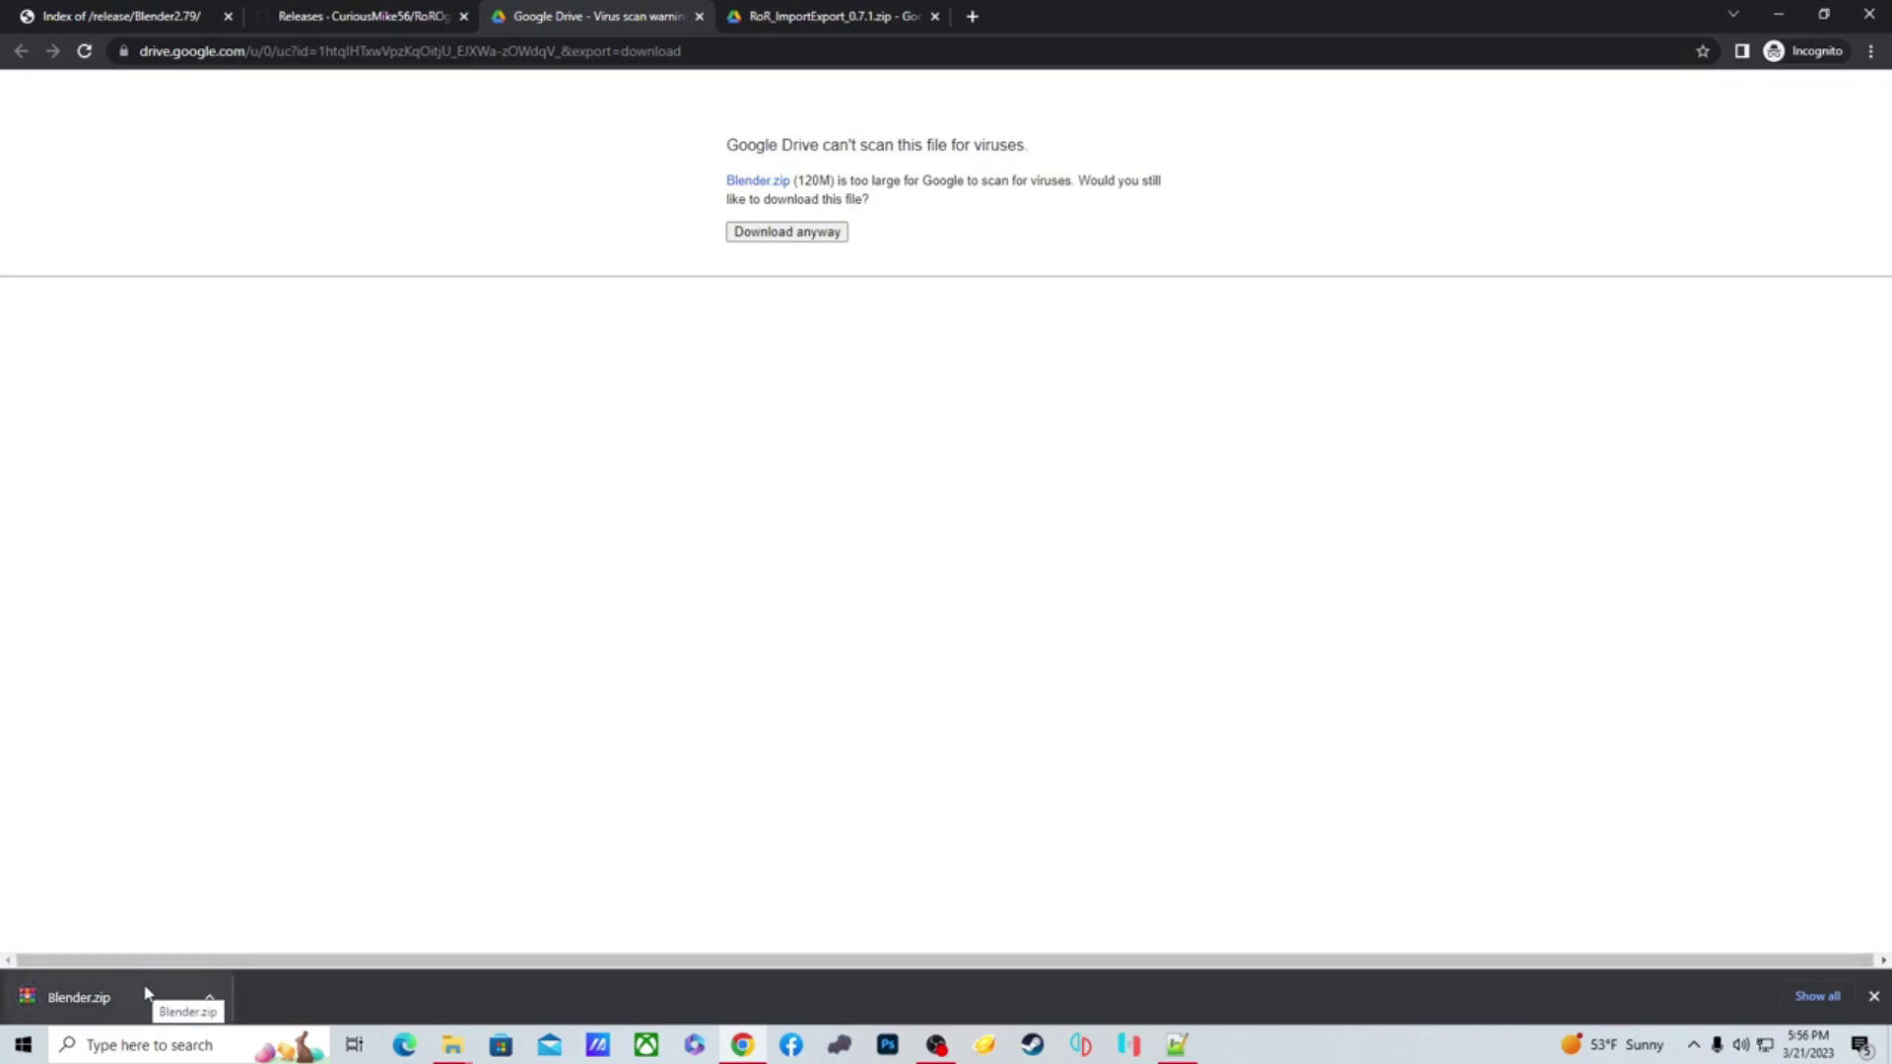
# Open the downloaded Blender.zip in WinRAR and enter its Blender folder
pyautogui.click(172, 1011)
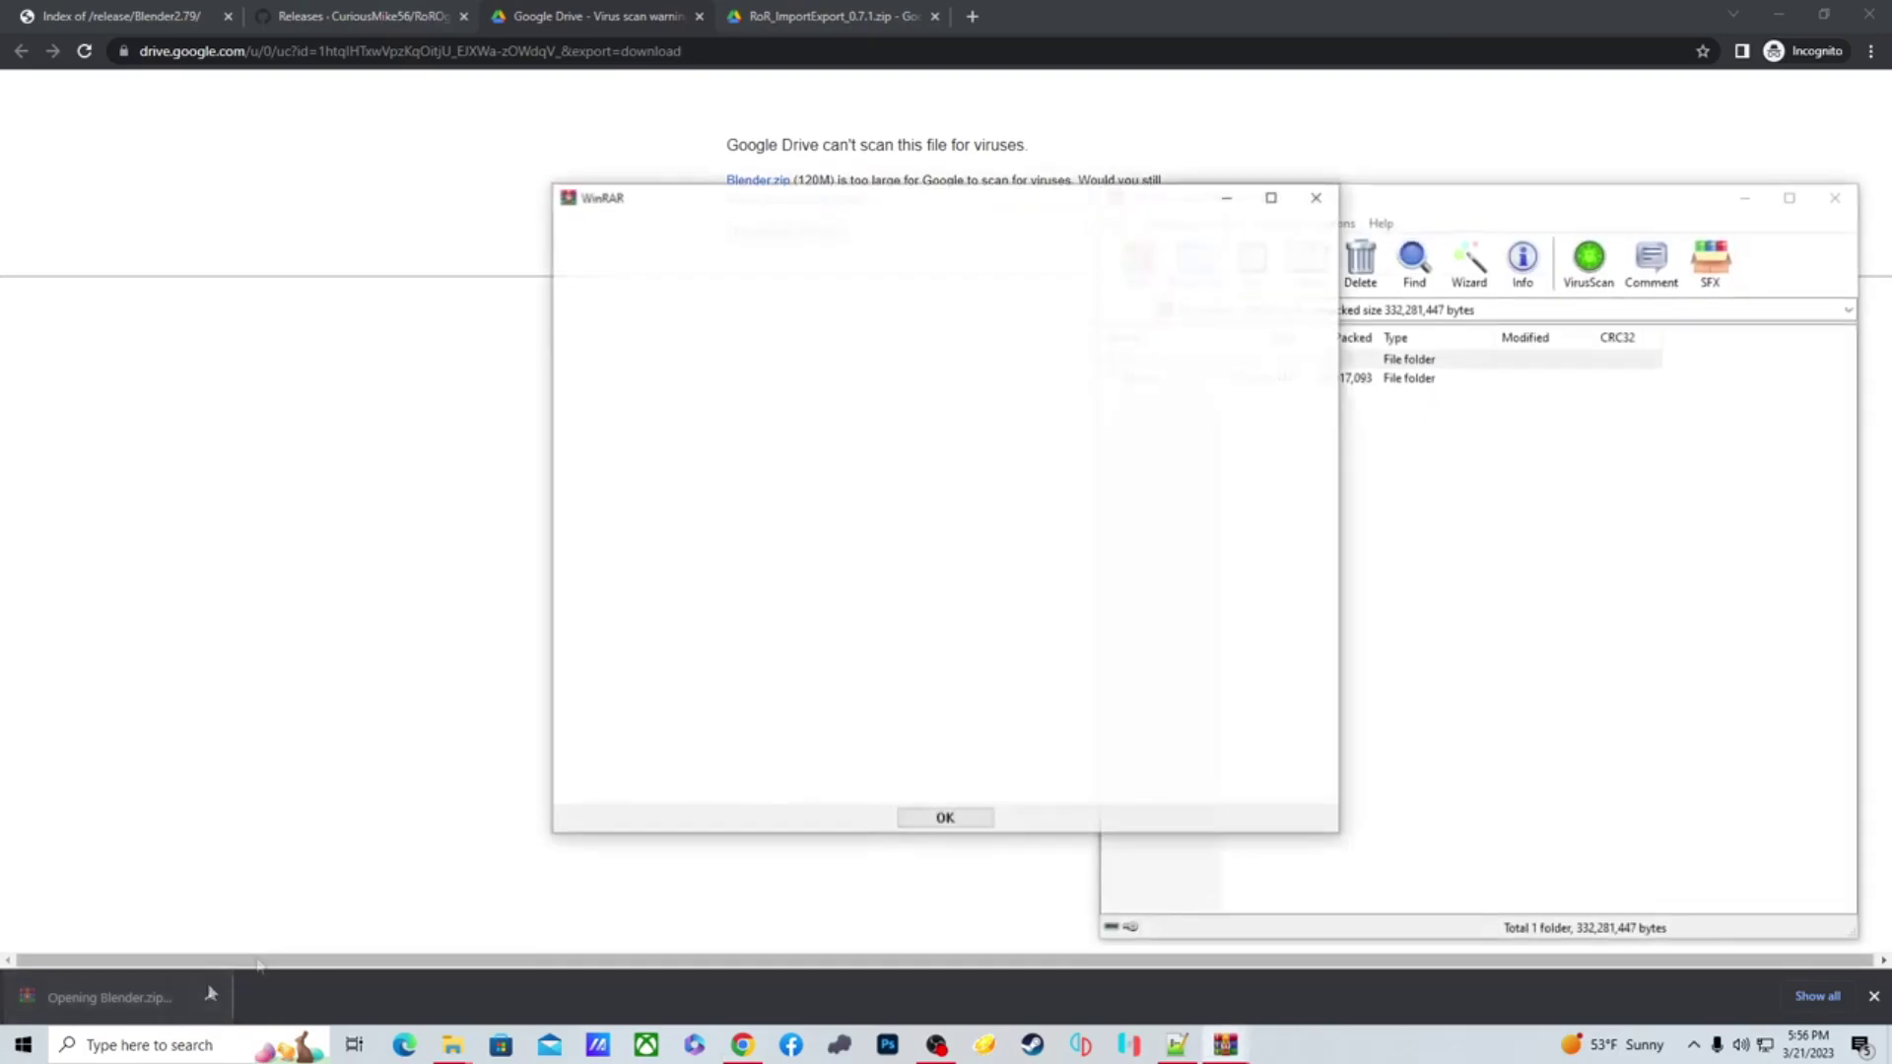
pyautogui.click(1316, 196)
pyautogui.doubleClick(1188, 384)
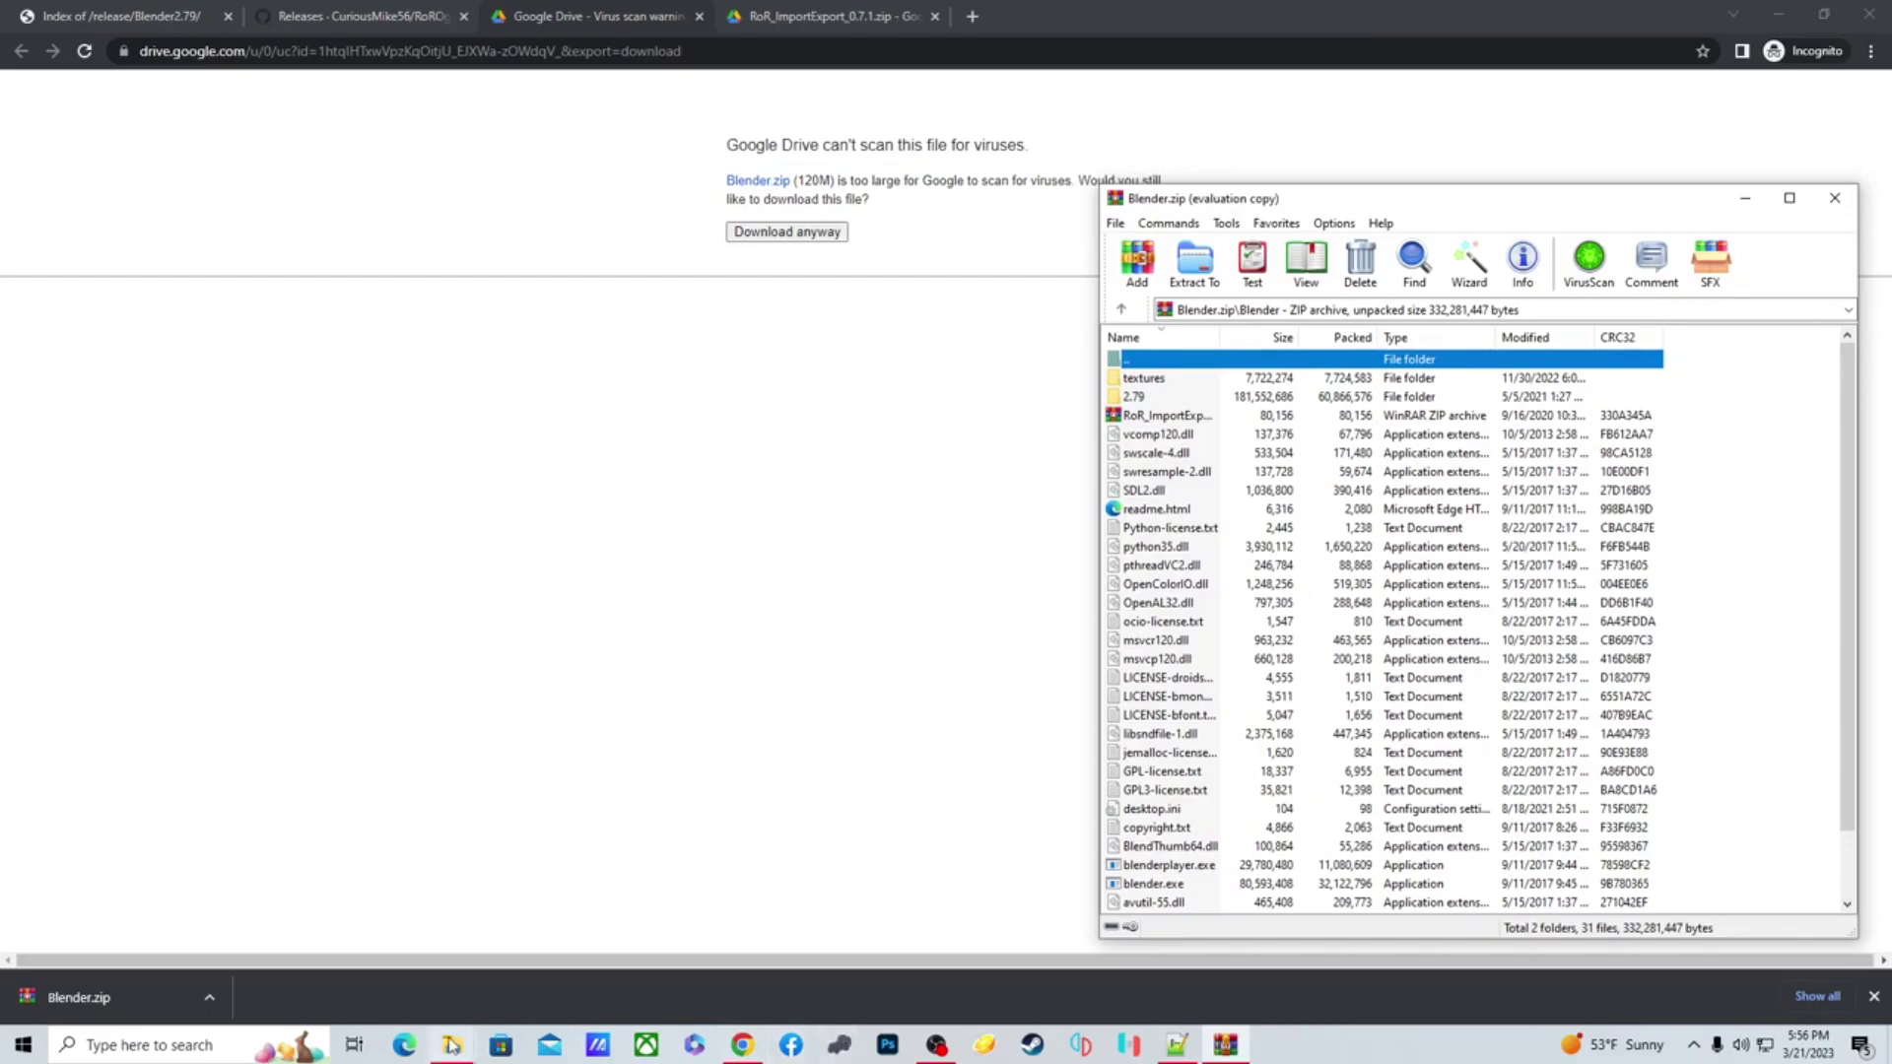
# Extract all archive files into the blender folder, then delete RoR_ImportExport_0.7.1.zip from it
pyautogui.moveTo(452, 1044)
pyautogui.moveTo(502, 927)
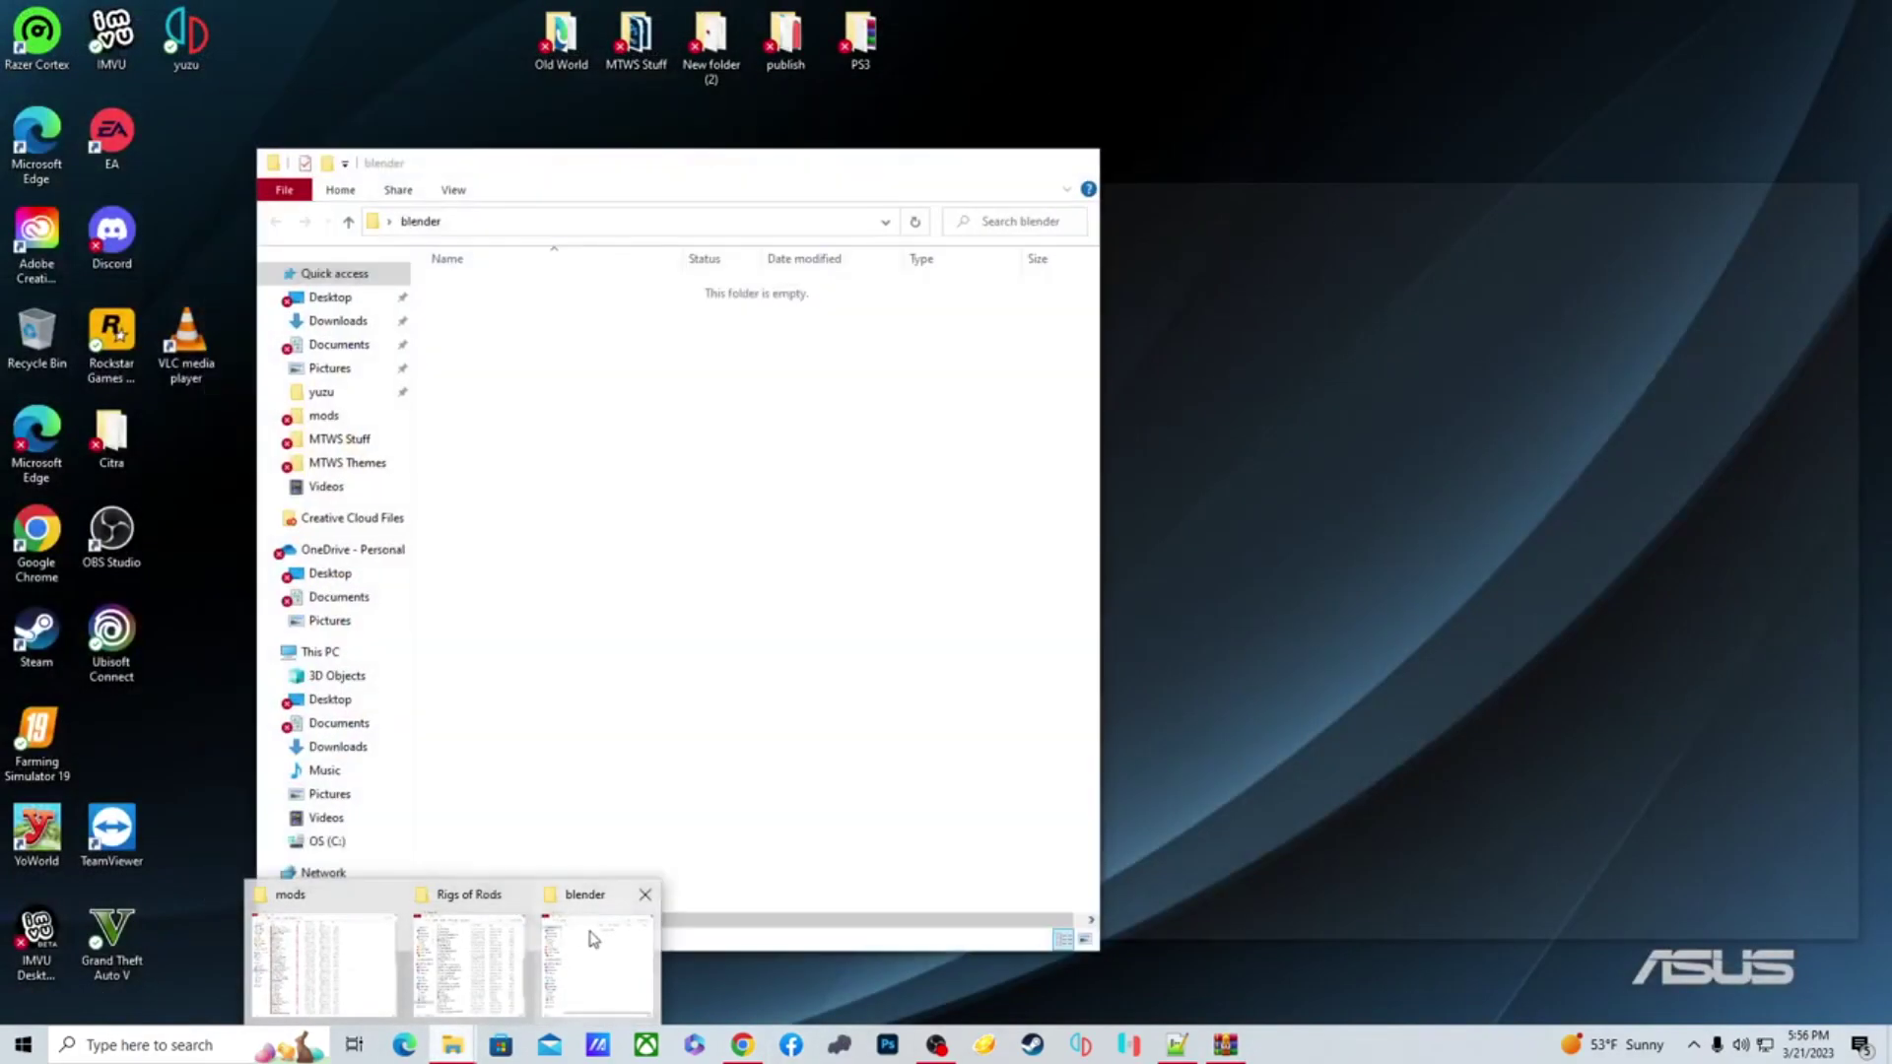
pyautogui.click(594, 943)
pyautogui.click(1666, 394)
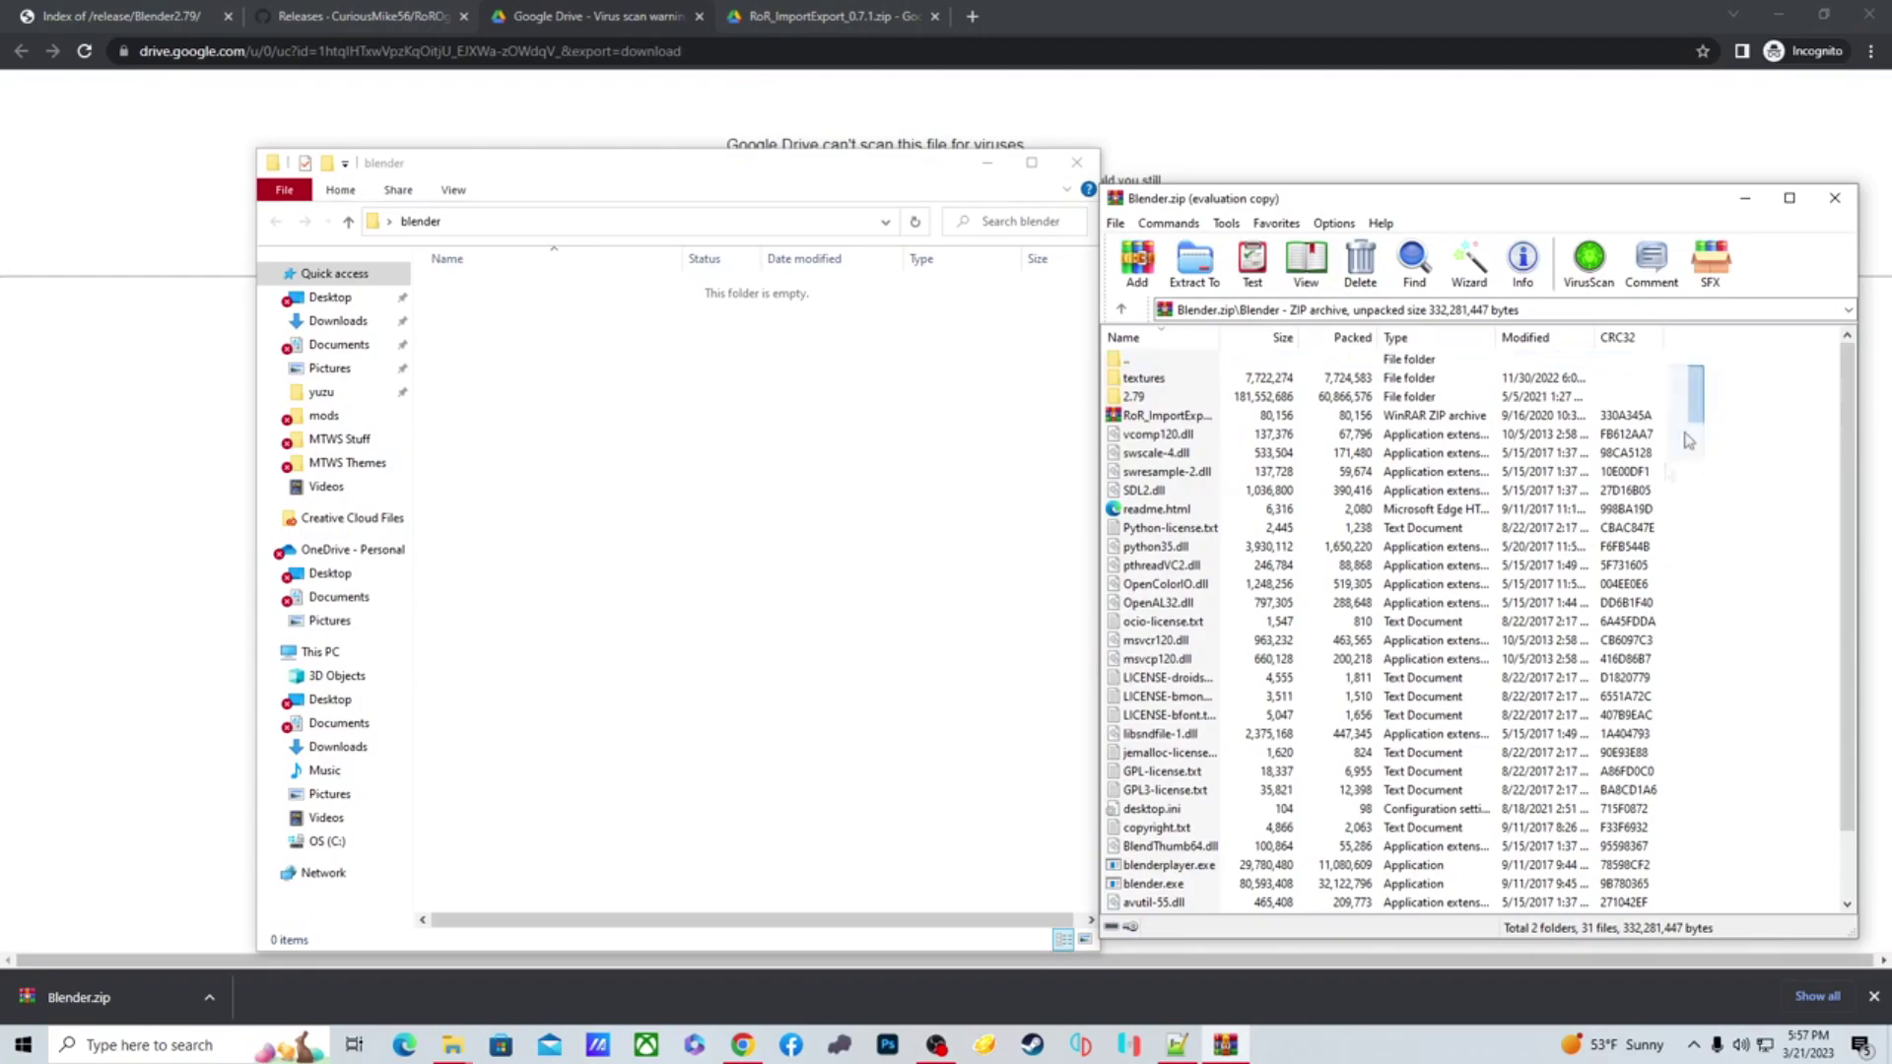
pyautogui.moveTo(1701, 372); pyautogui.dragTo(1701, 921)
pyautogui.moveTo(1355, 812); pyautogui.dragTo(700, 714)
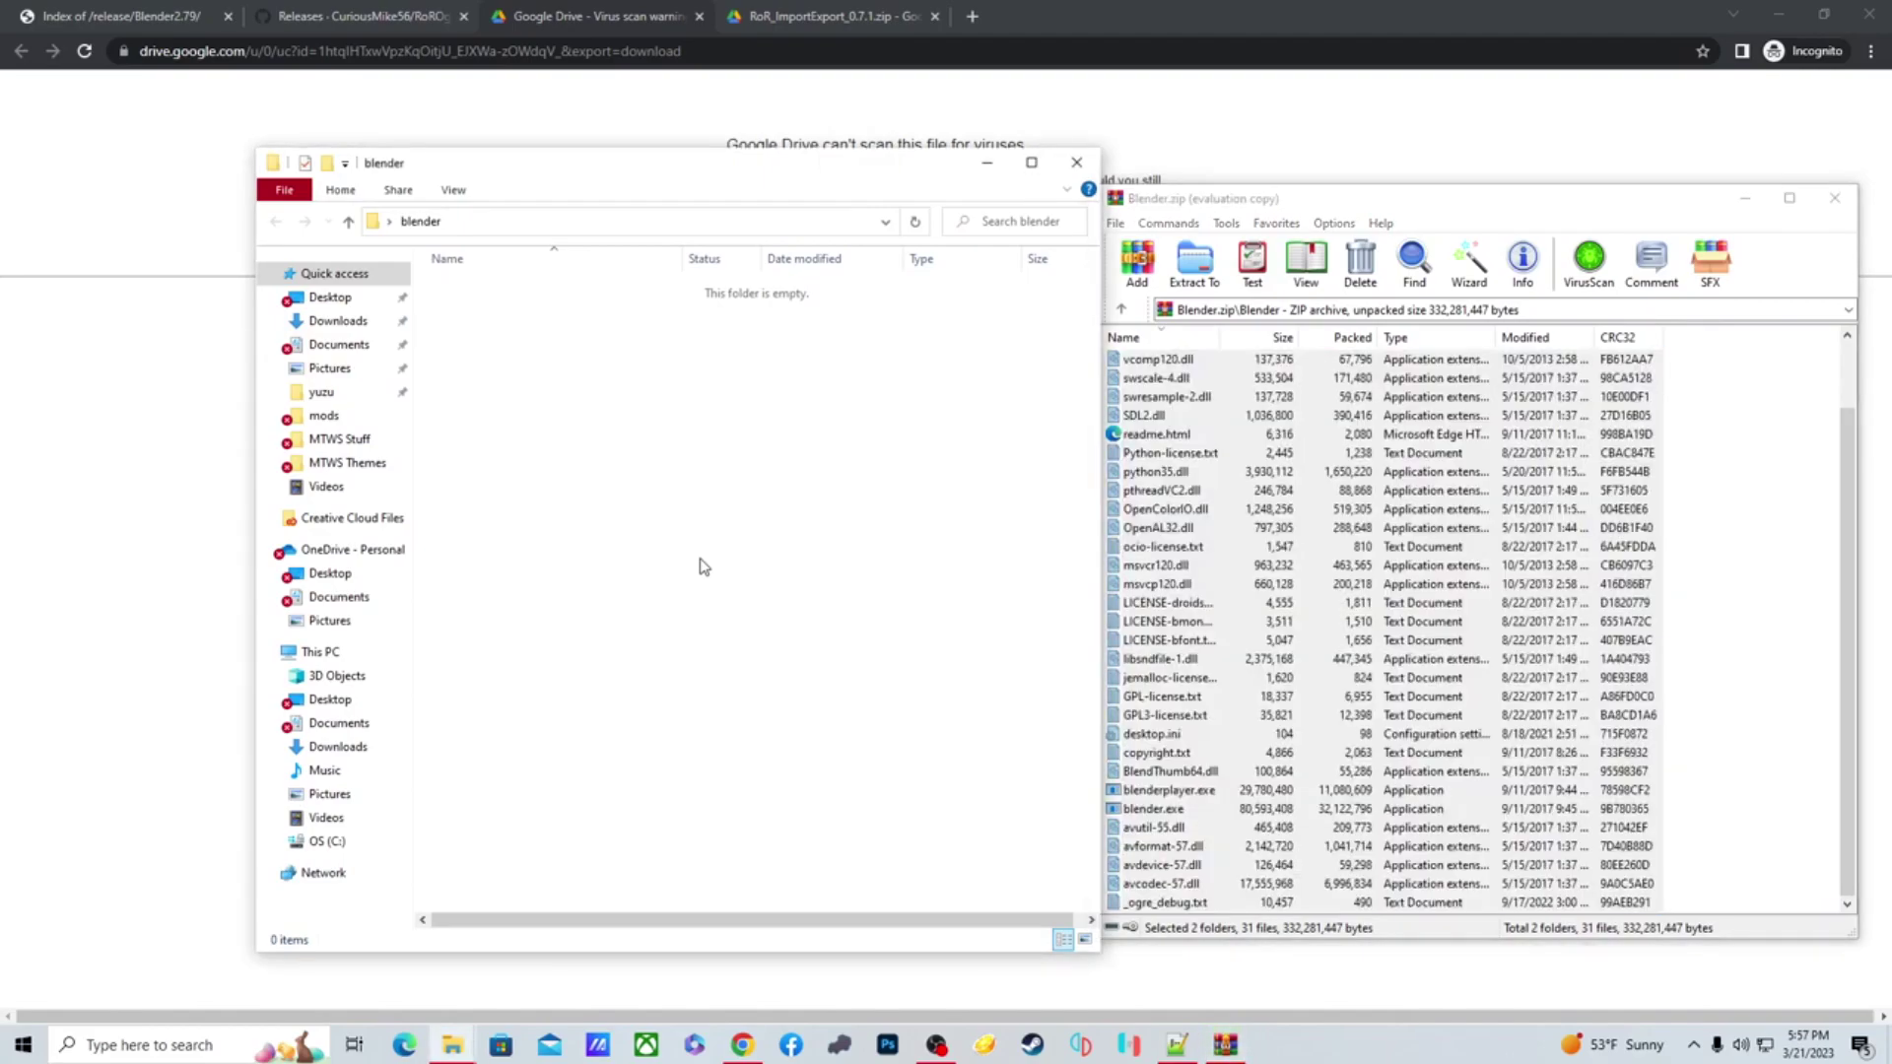
pyautogui.click(529, 846)
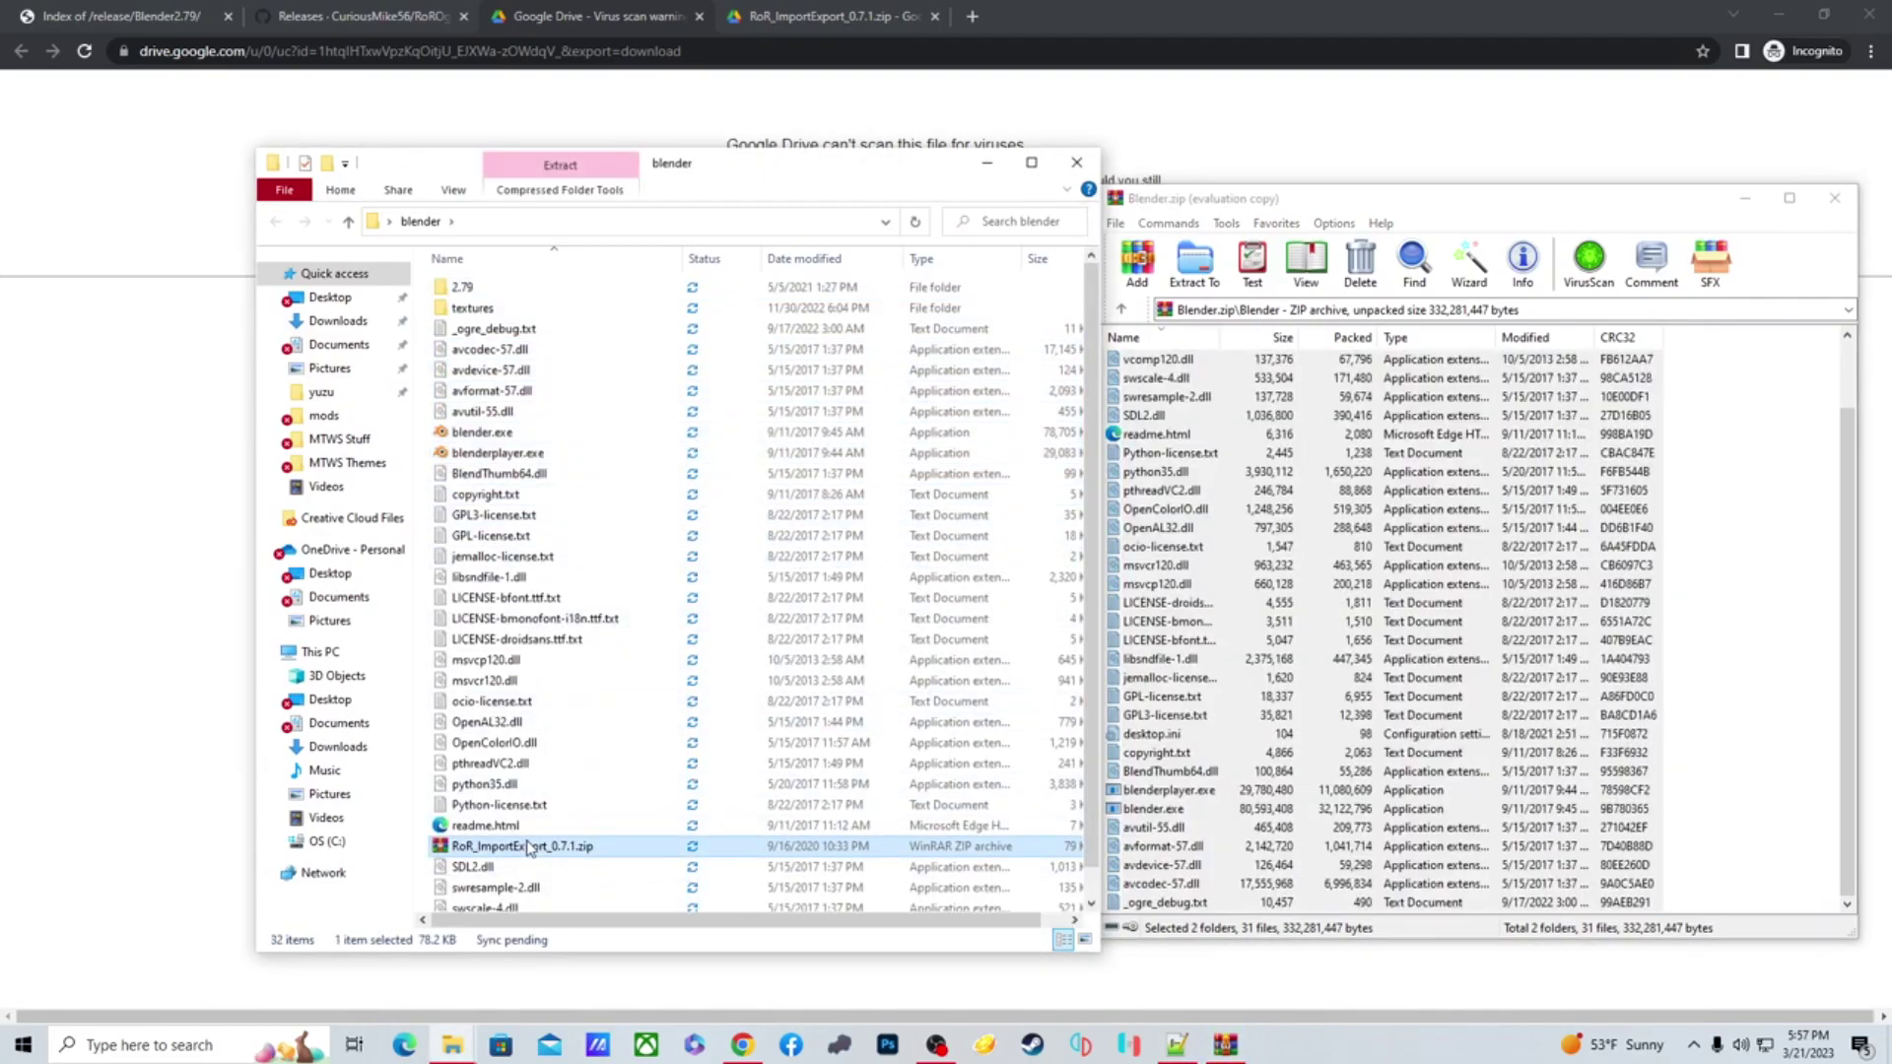
pyautogui.press('Delete')
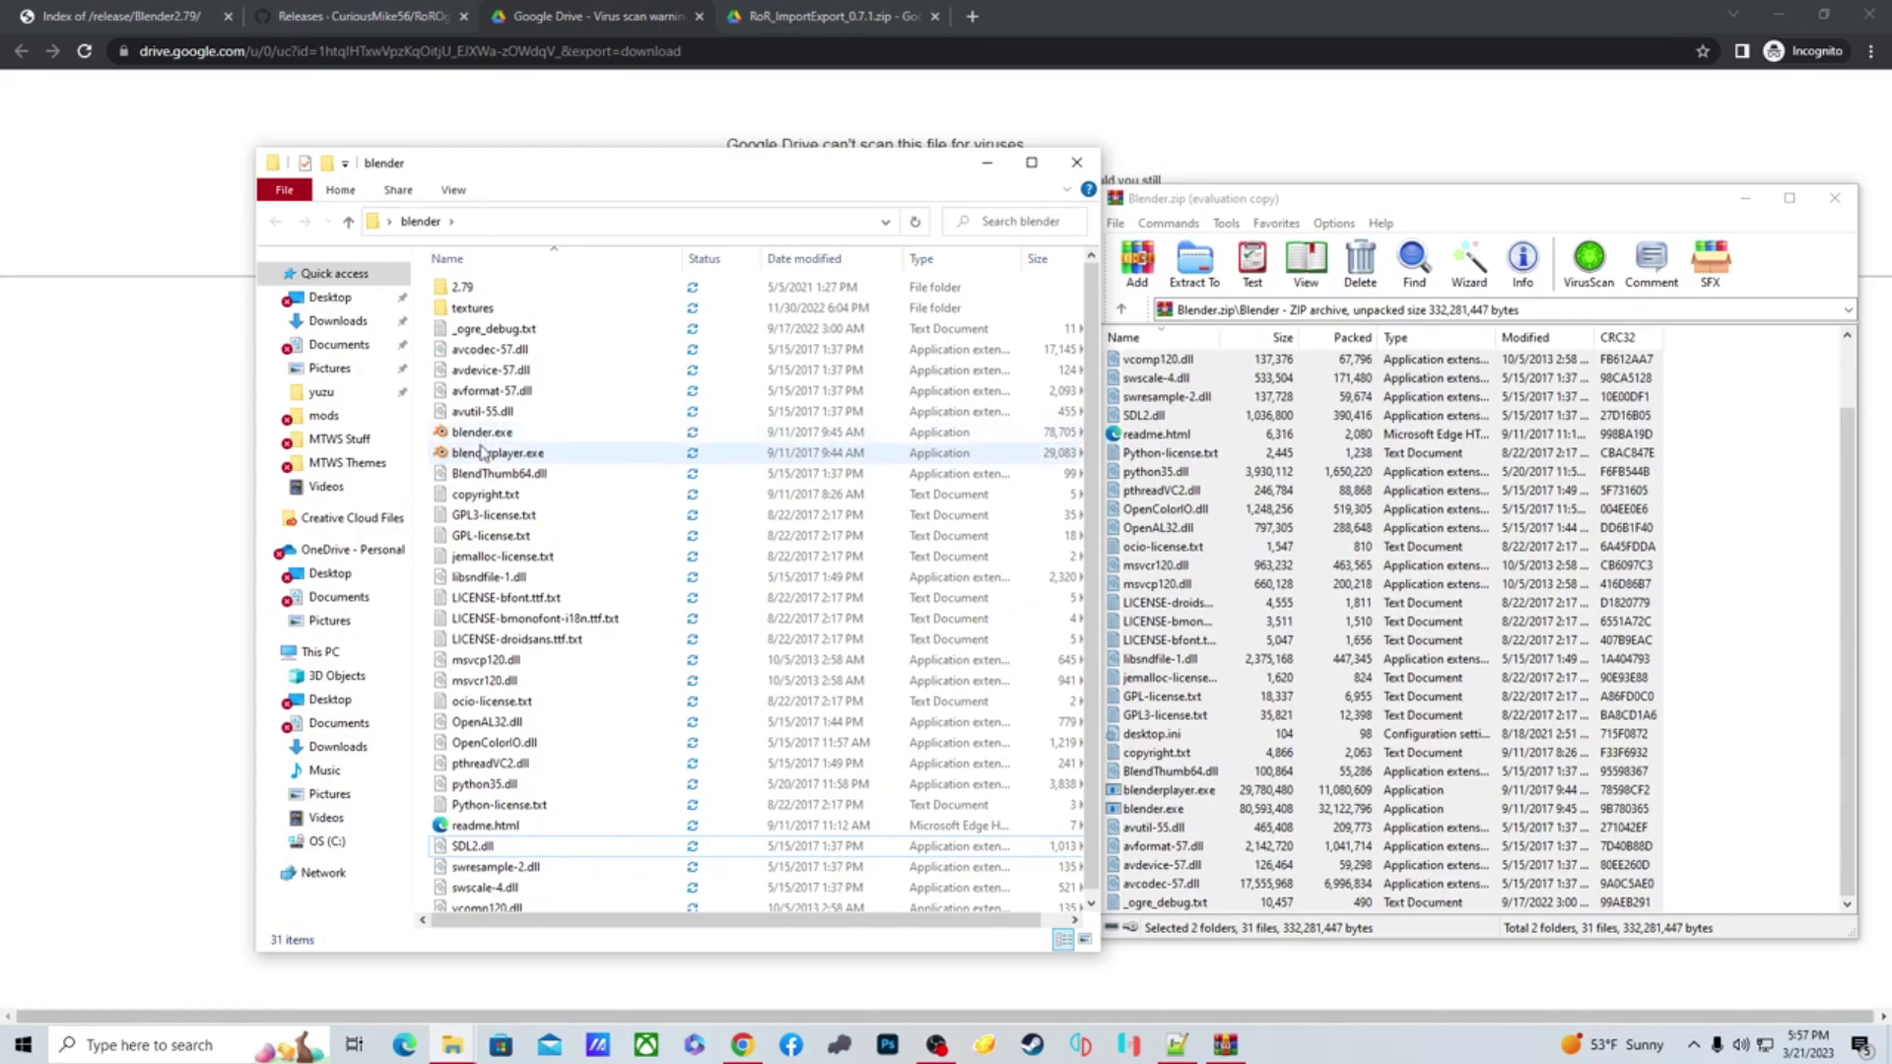
# Check the GitHub release for 0.7.1-RoR, then return to the RoR_ImportExport_0.7.1.zip Drive preview
pyautogui.click(584, 125)
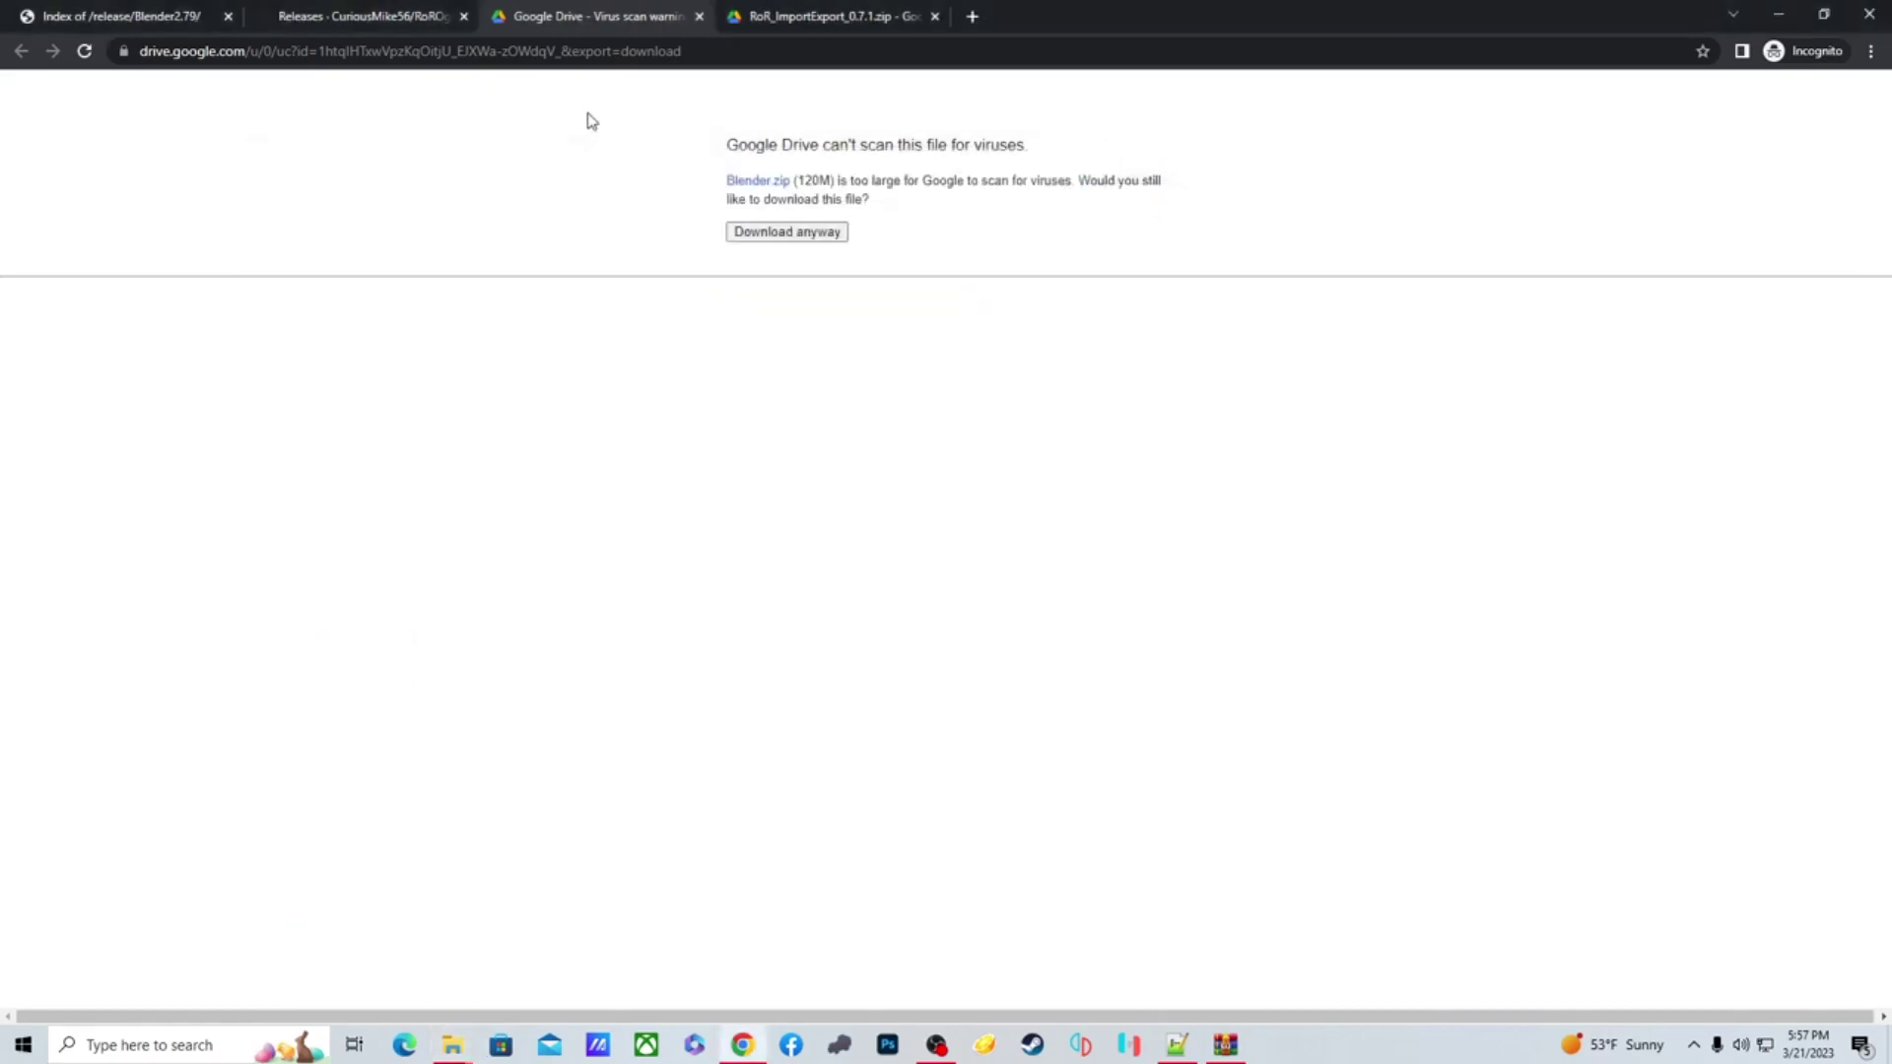
pyautogui.click(769, 16)
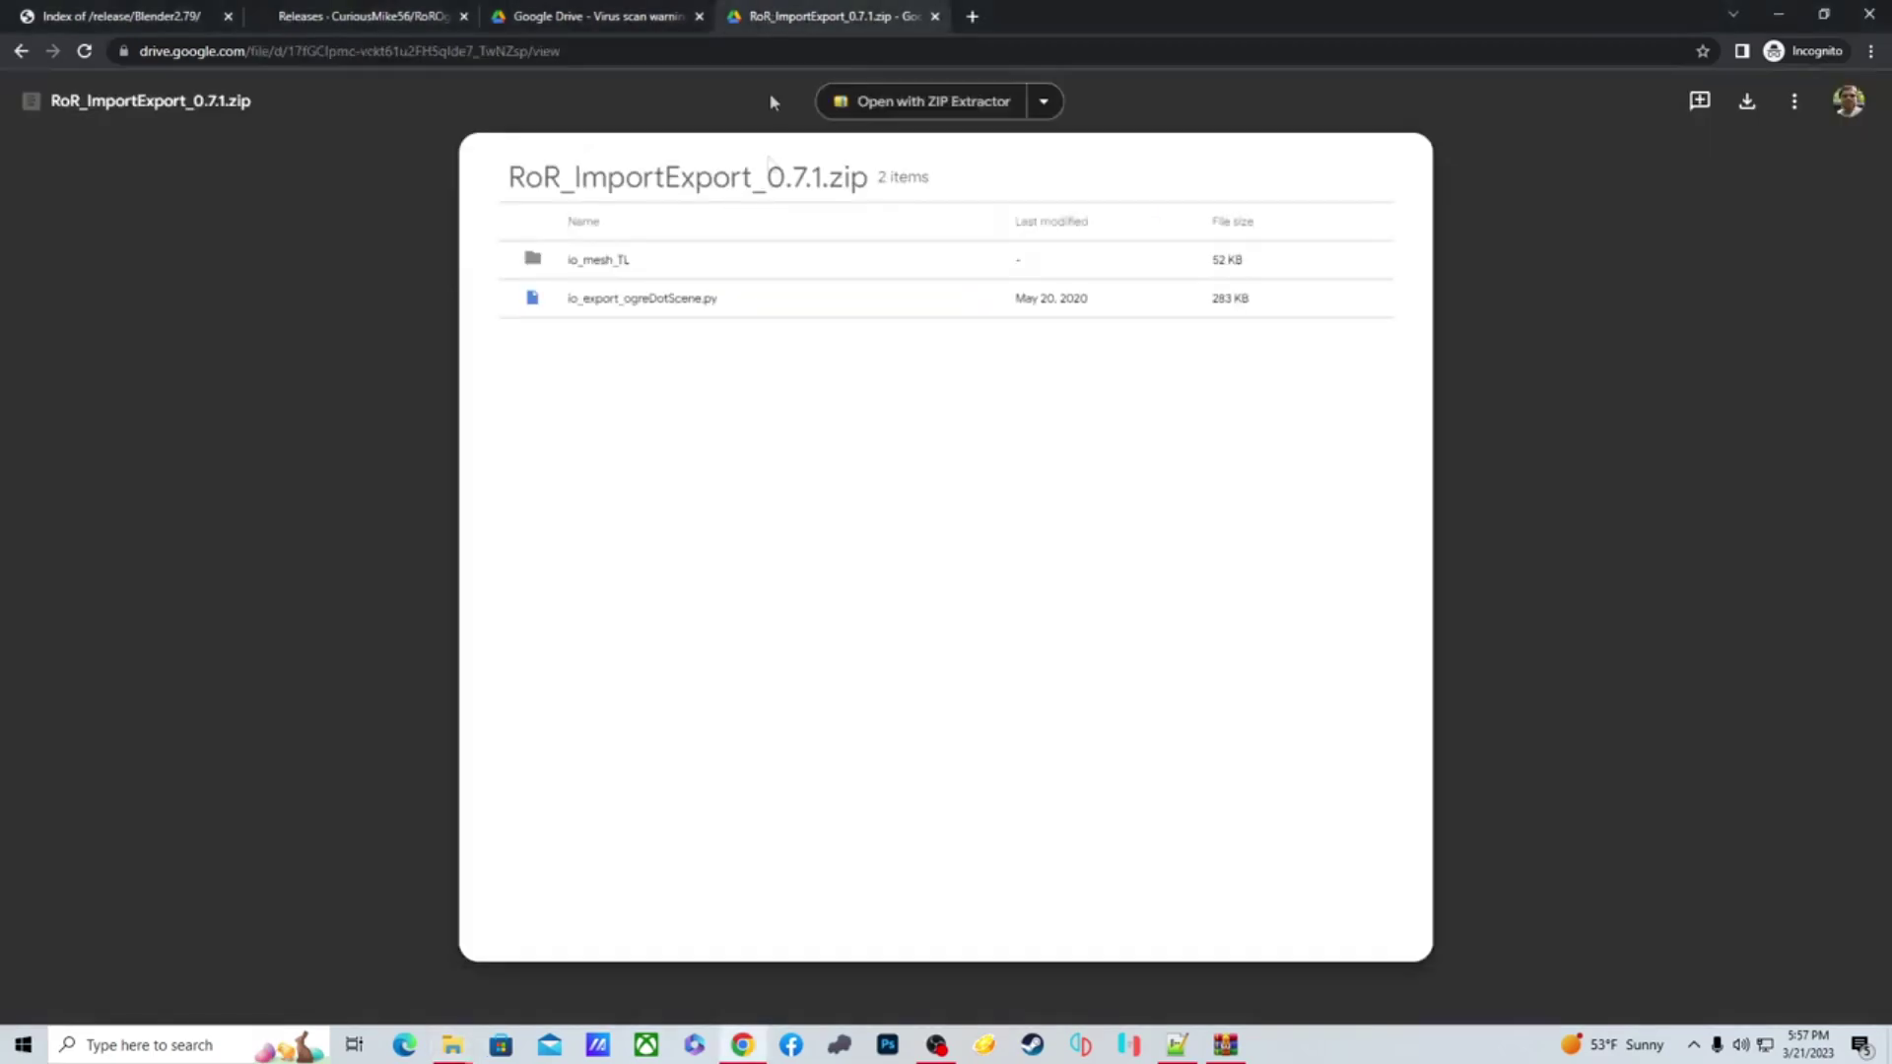
pyautogui.click(276, 18)
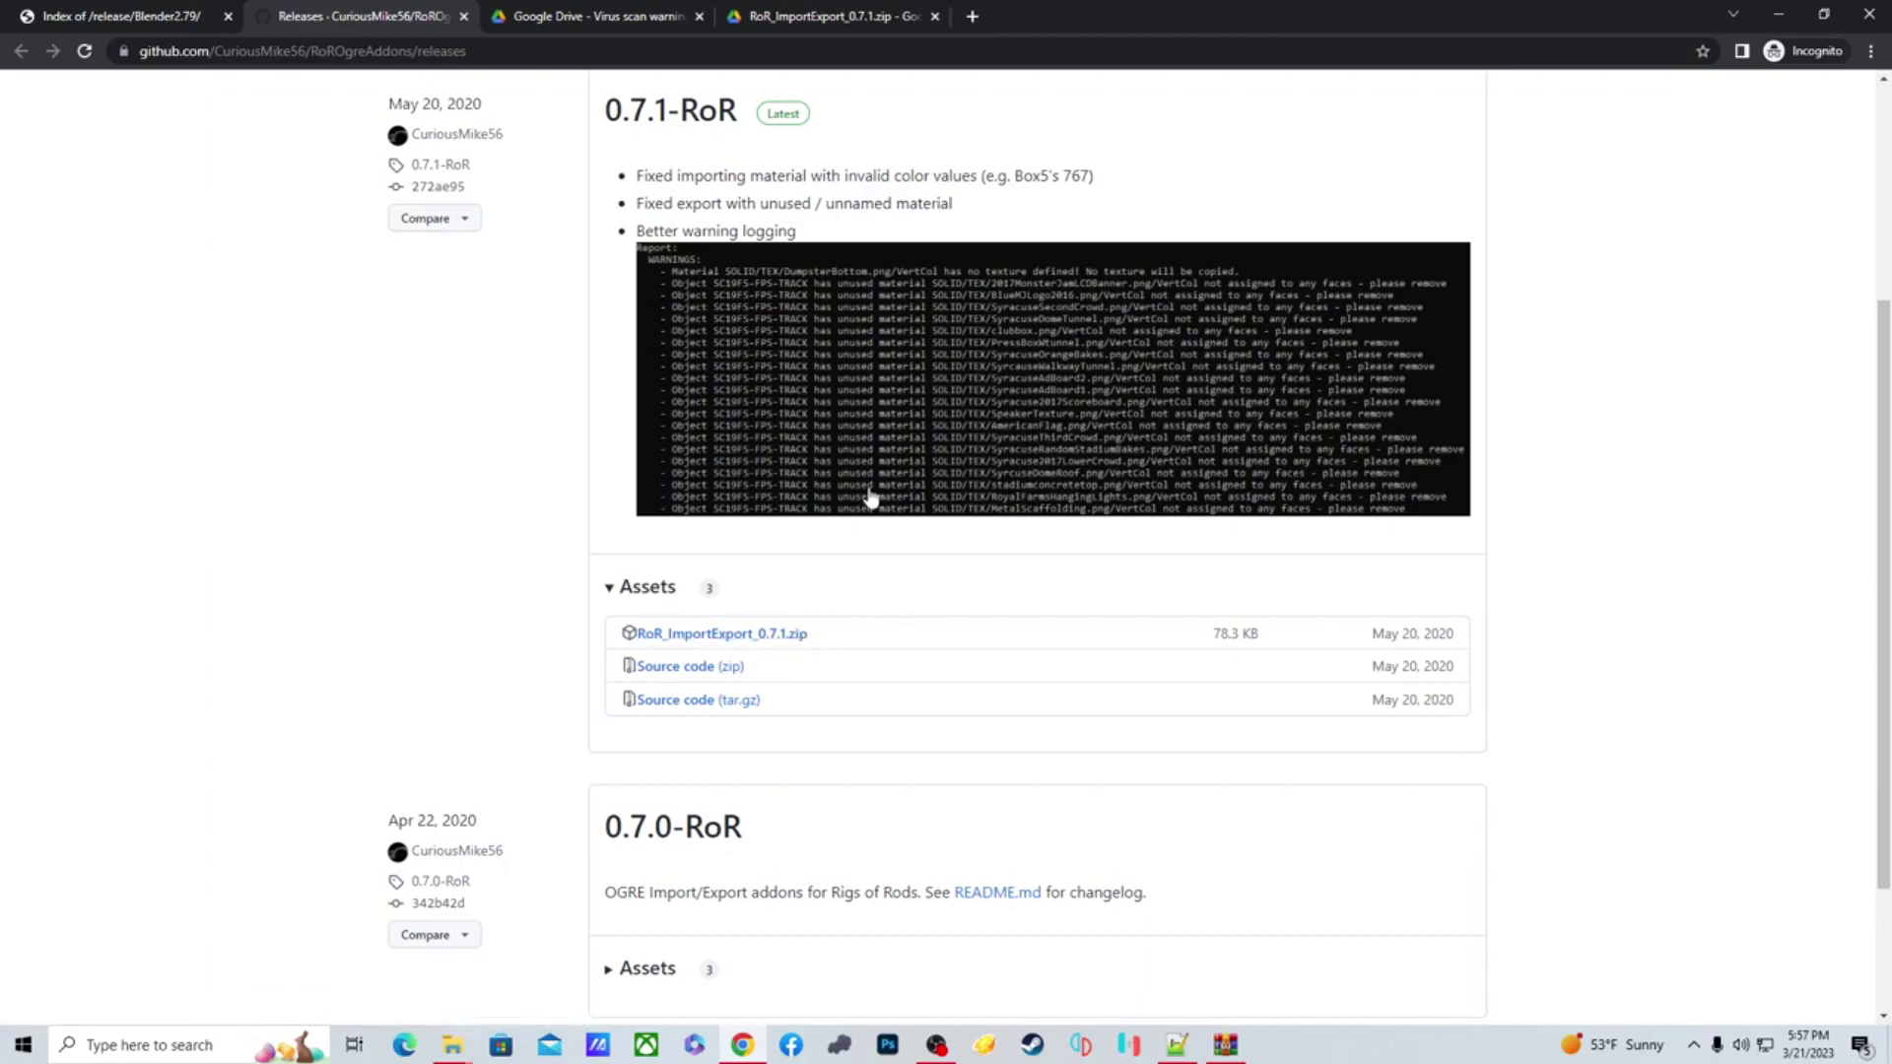
pyautogui.click(897, 20)
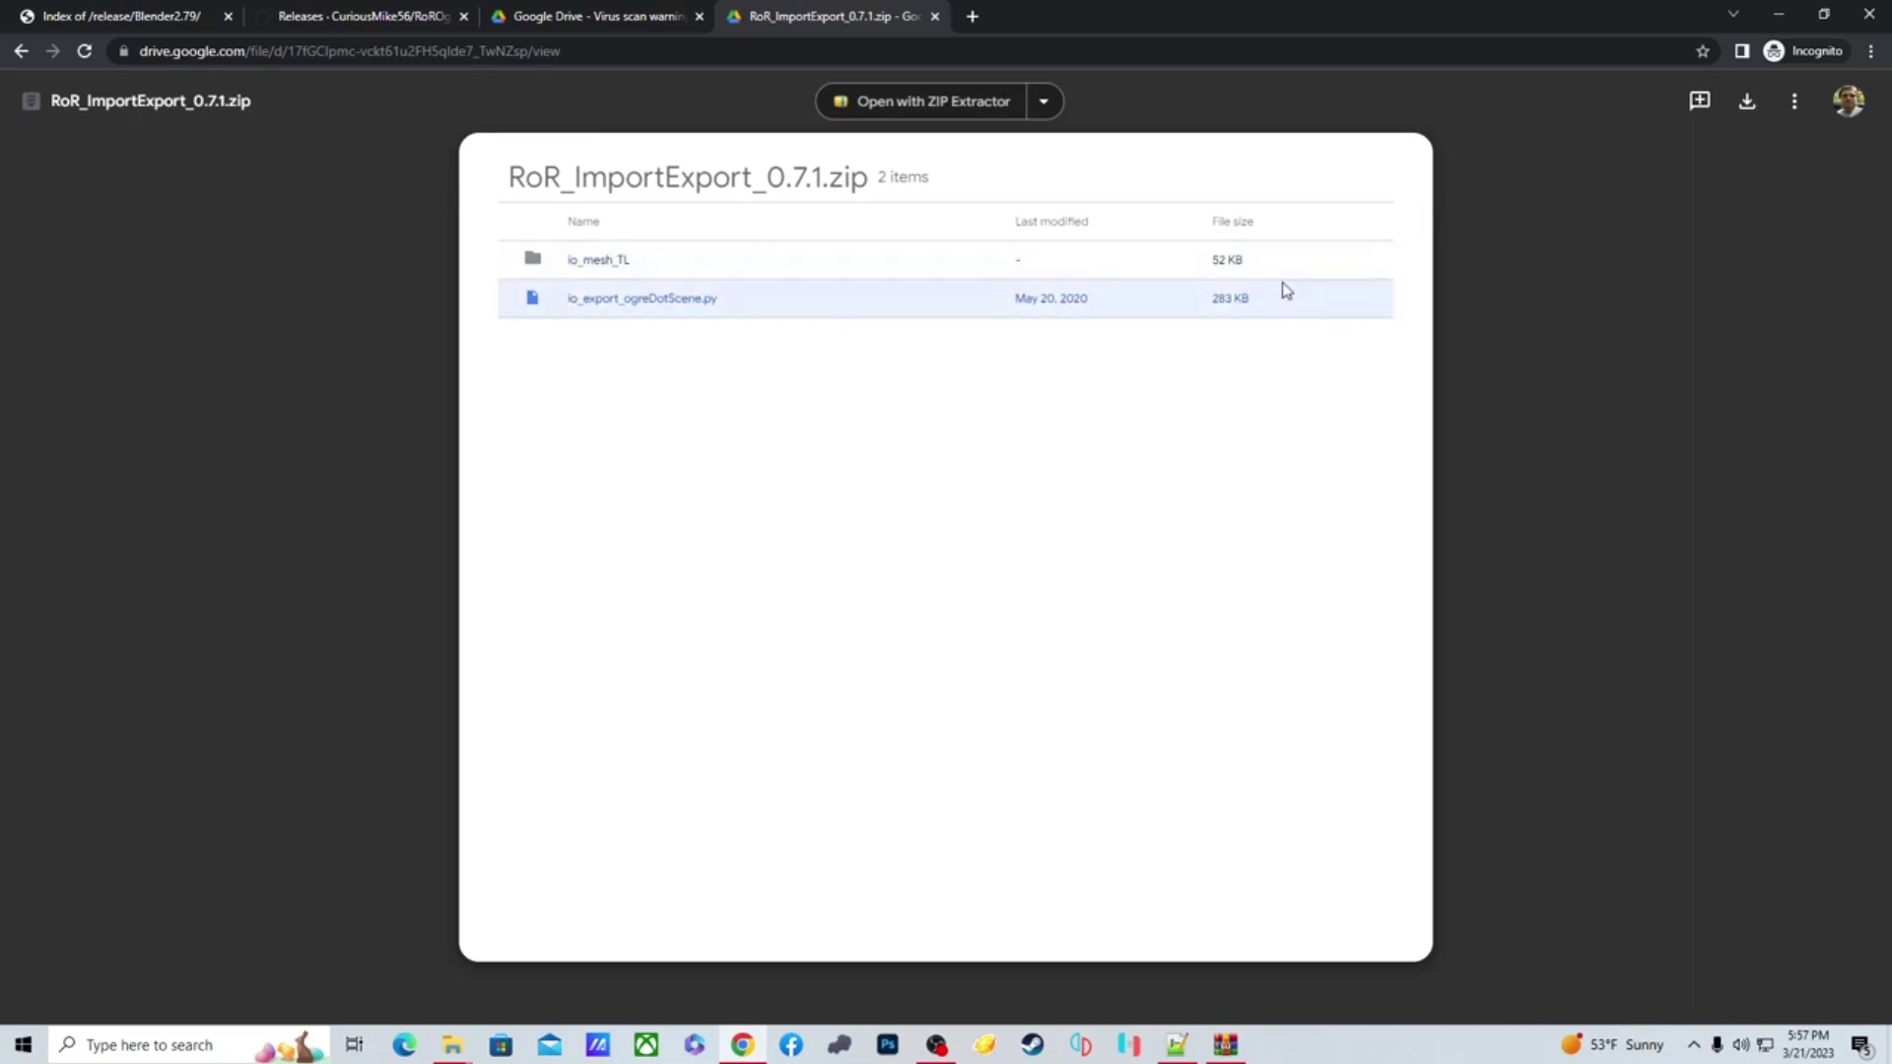
# Download RoR_ImportExport_0.7.1.zip and browse in WinRAR up to the Downloads folder holding it
pyautogui.click(1747, 102)
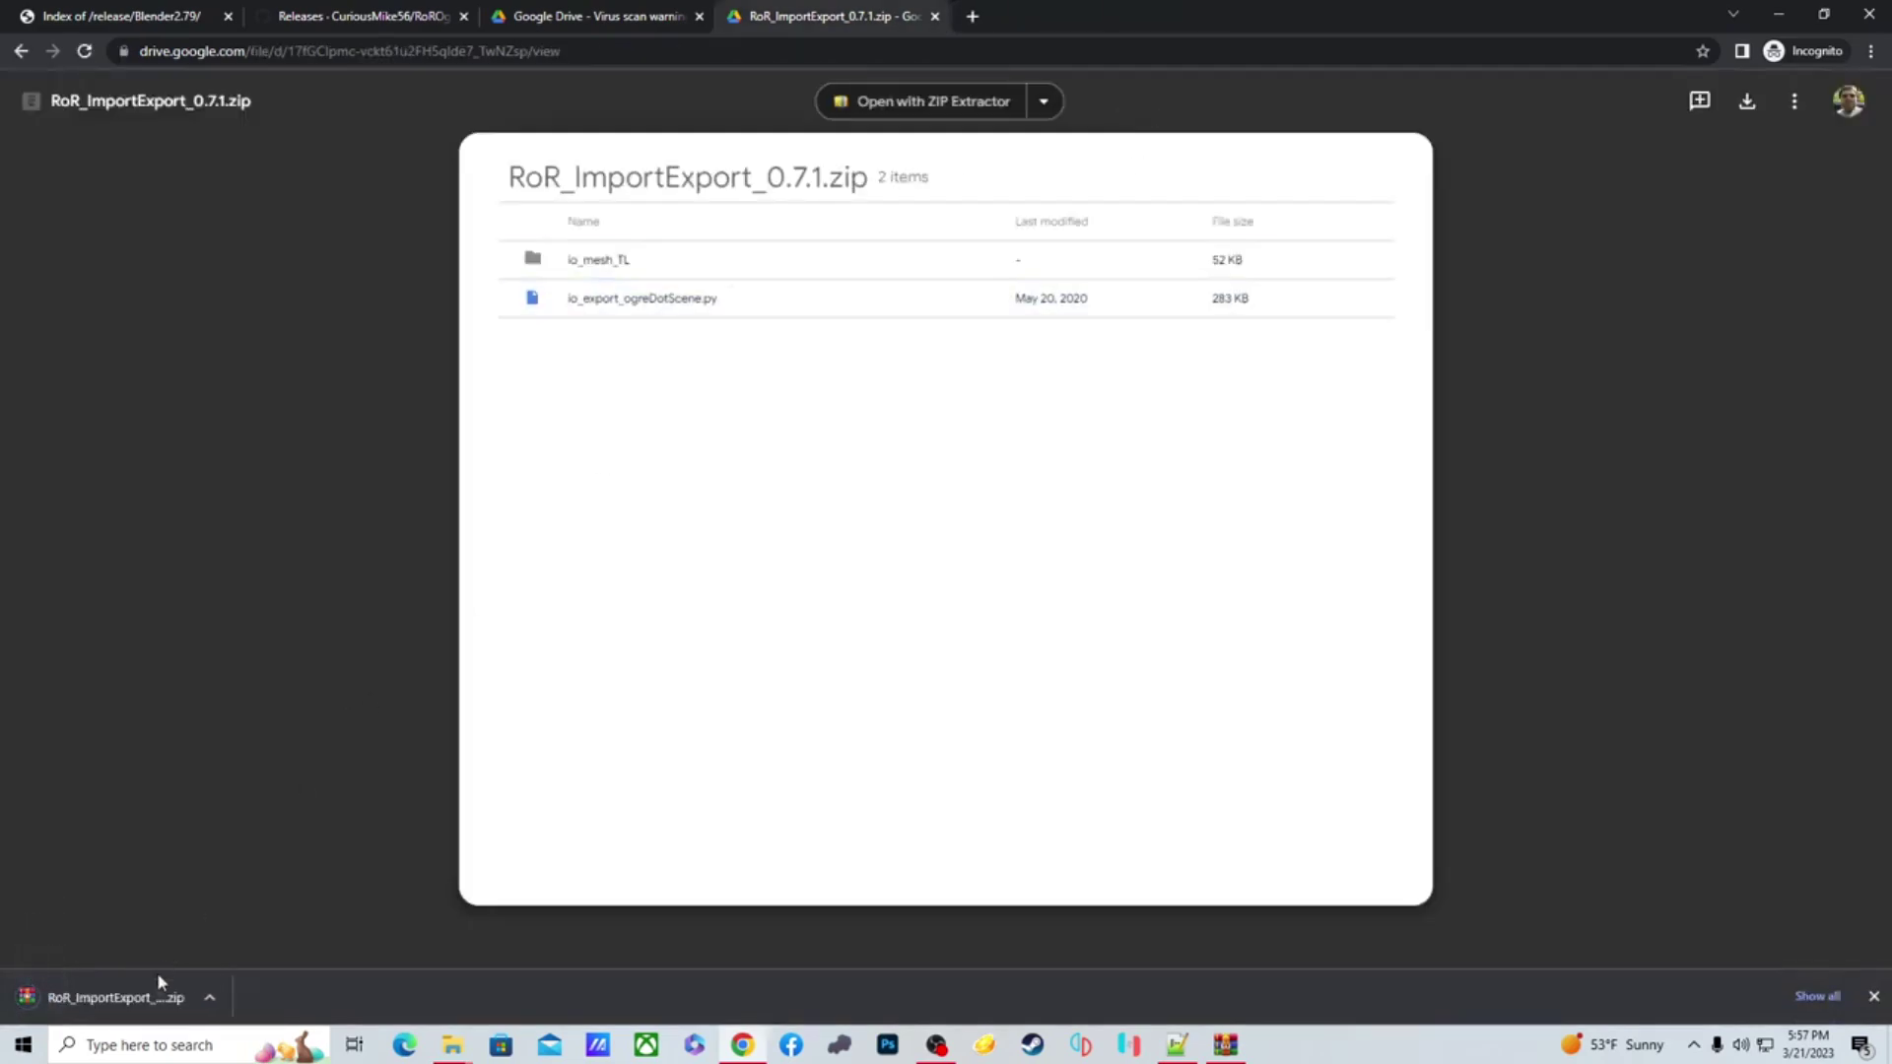
pyautogui.click(153, 997)
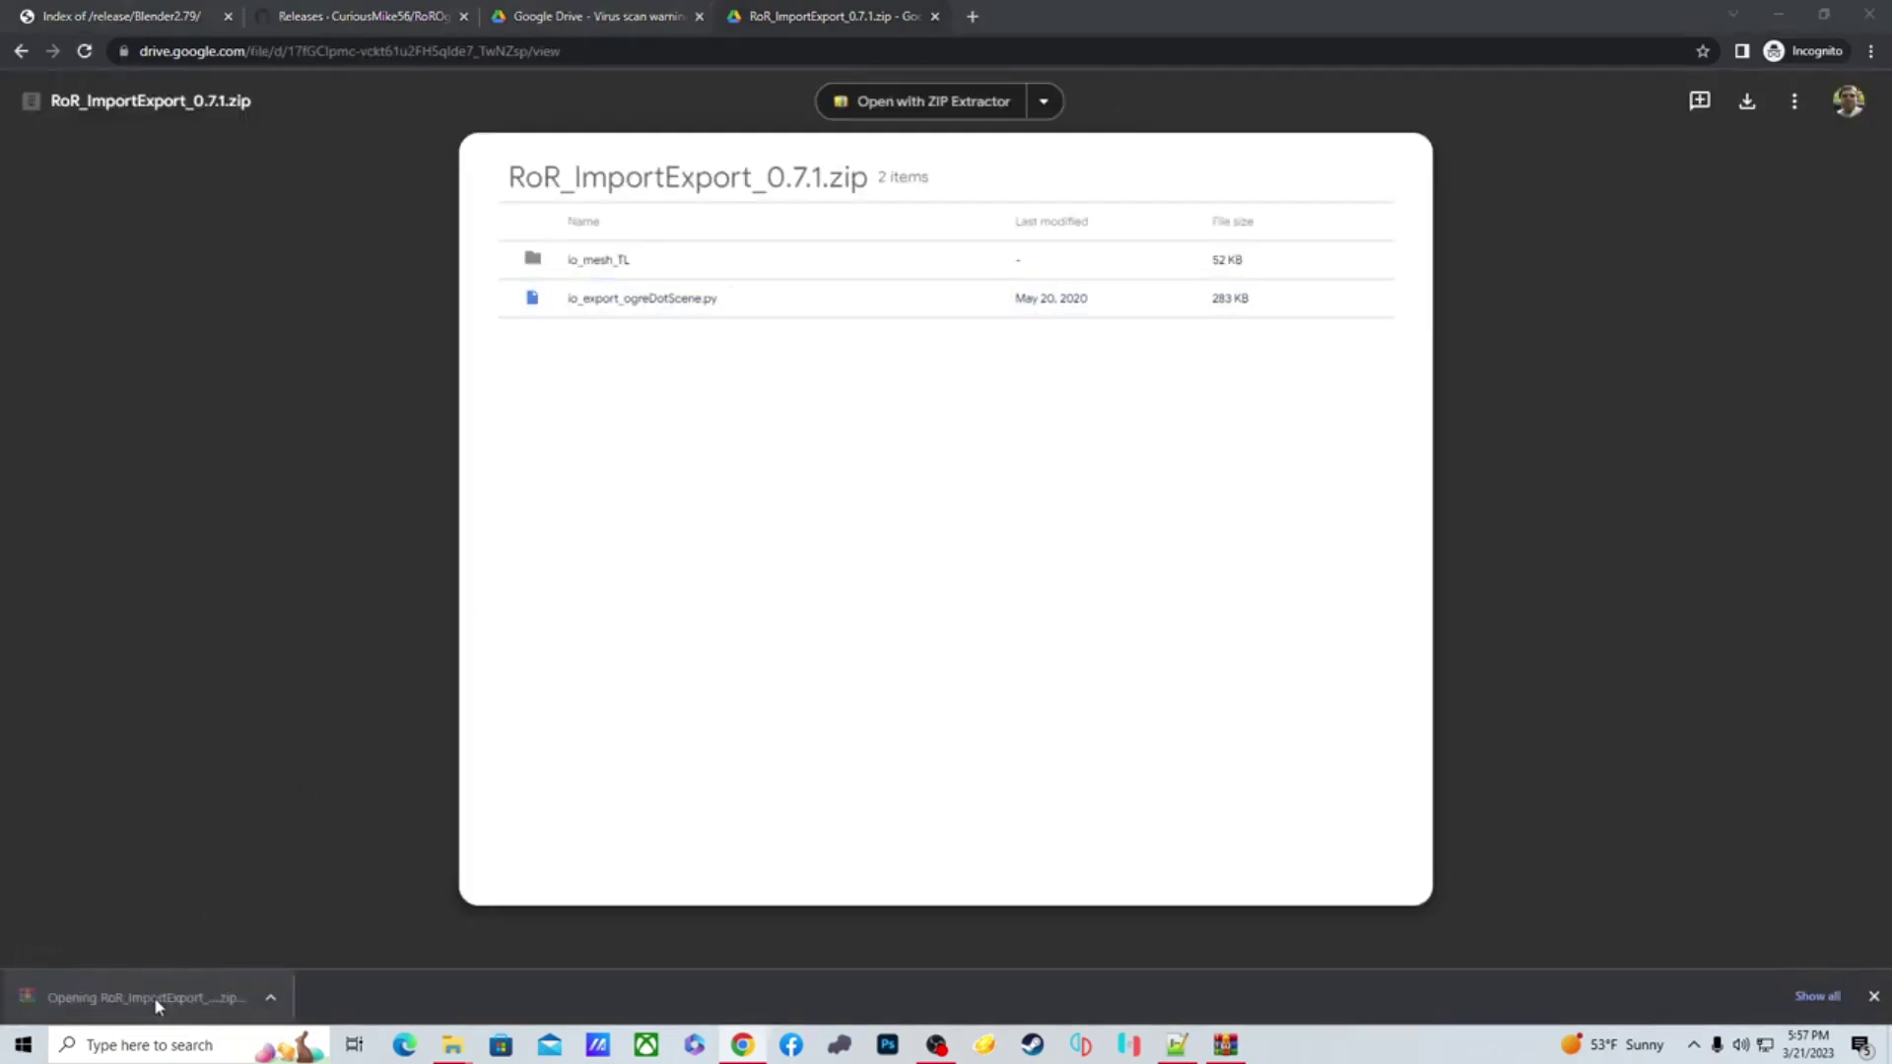
pyautogui.click(1122, 382)
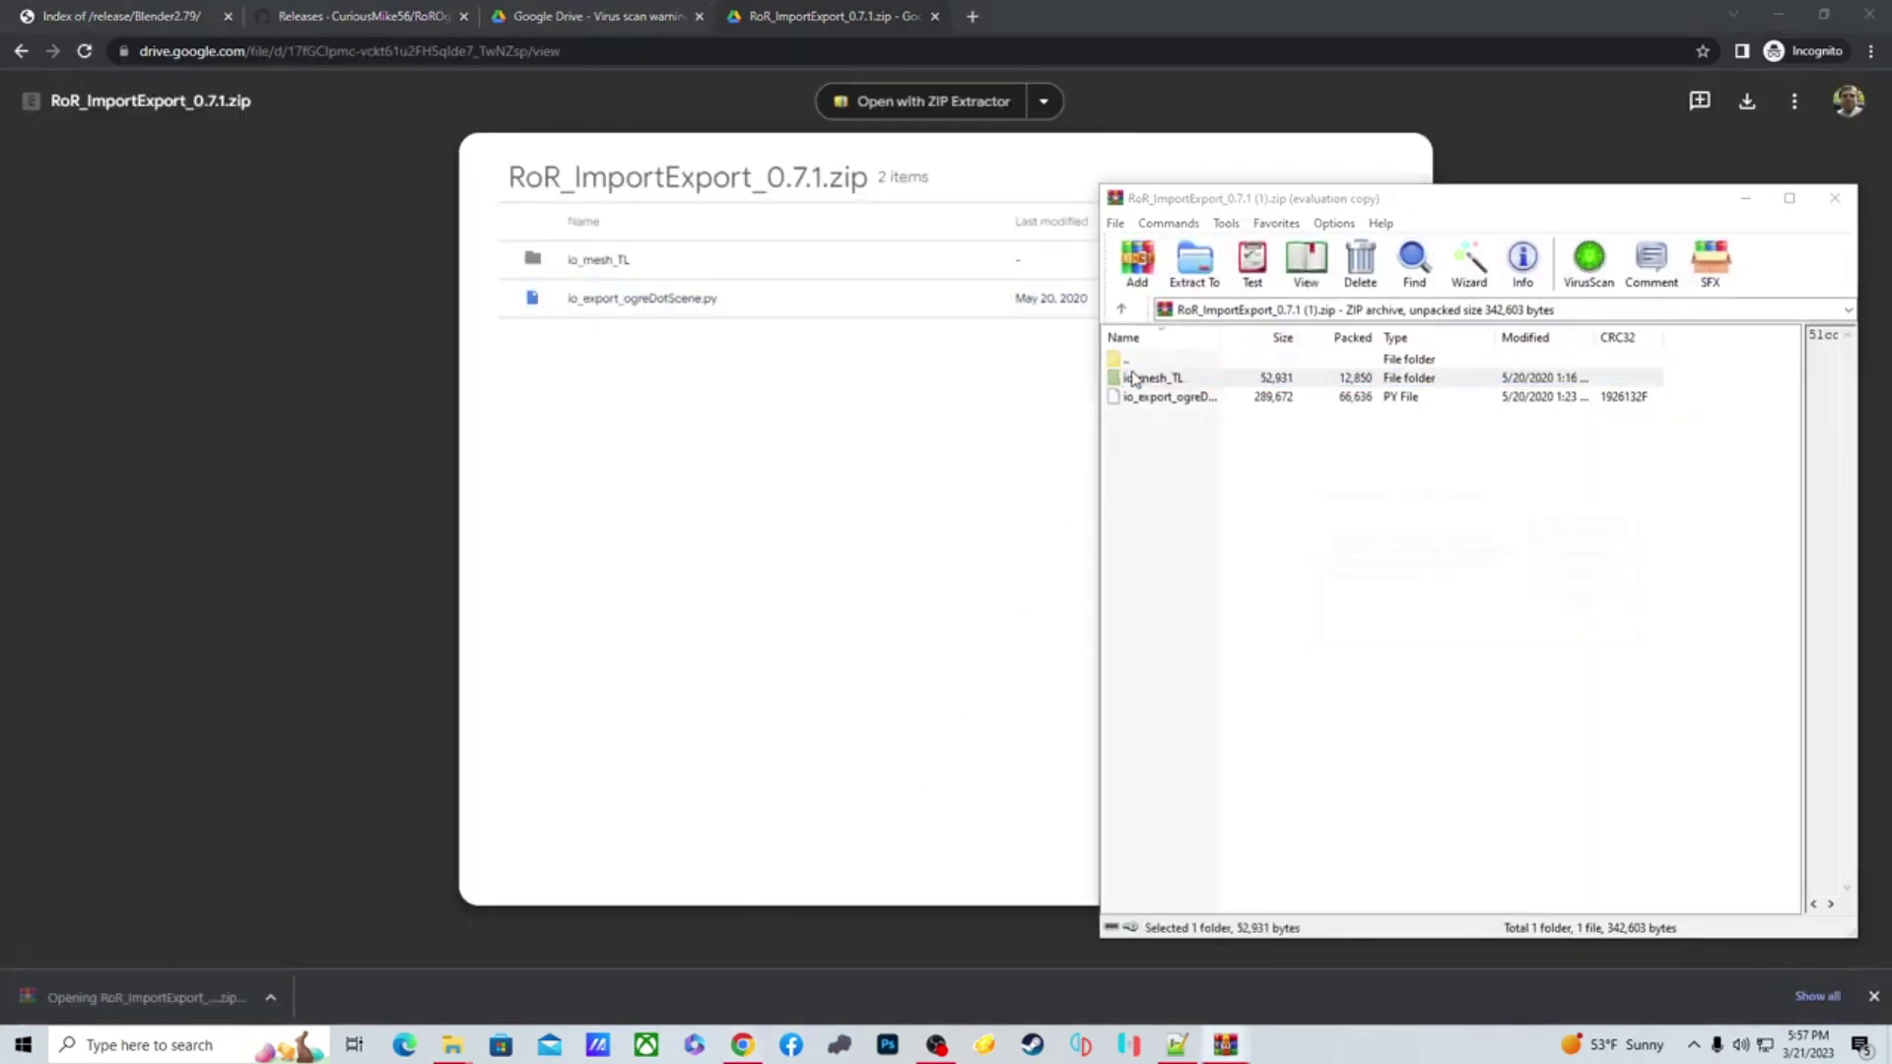
pyautogui.click(1628, 494)
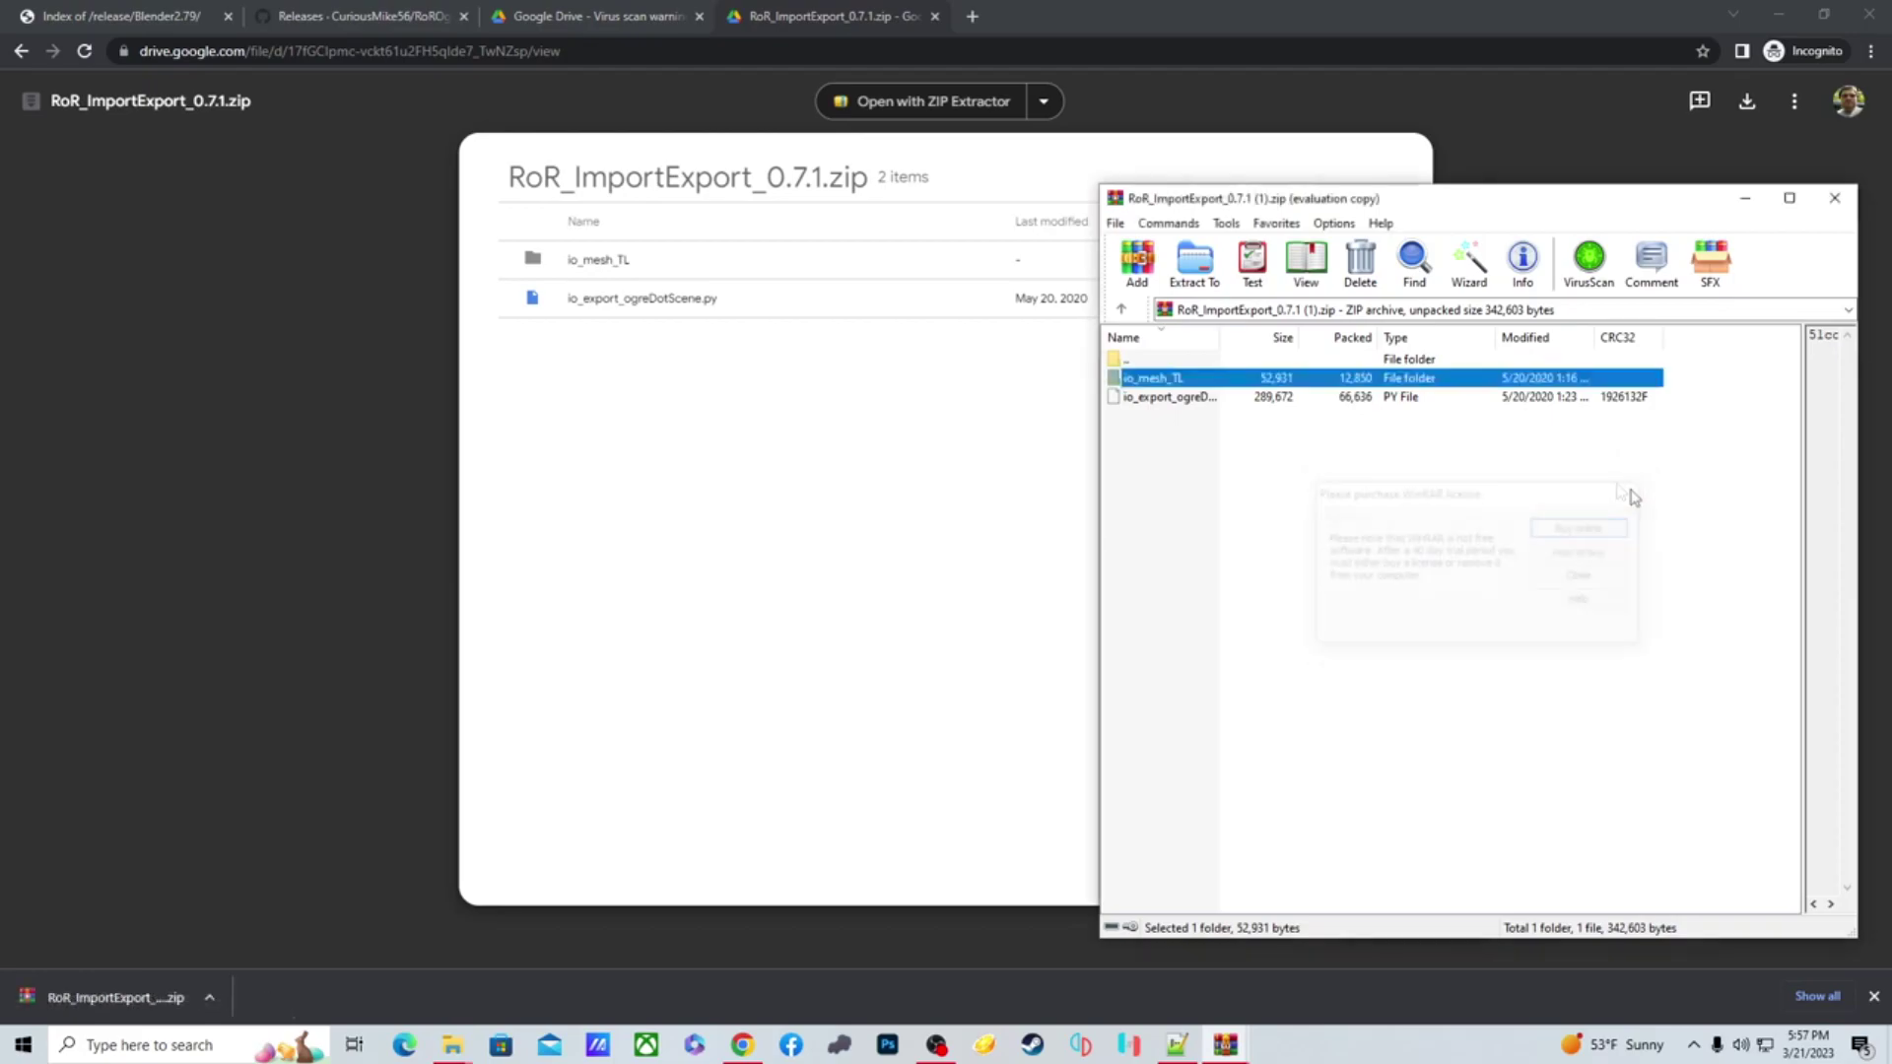
pyautogui.doubleClick(1200, 360)
# Copy the RoR_ImportExport zip into the blender folder and select blender.exe
pyautogui.click(452, 1045)
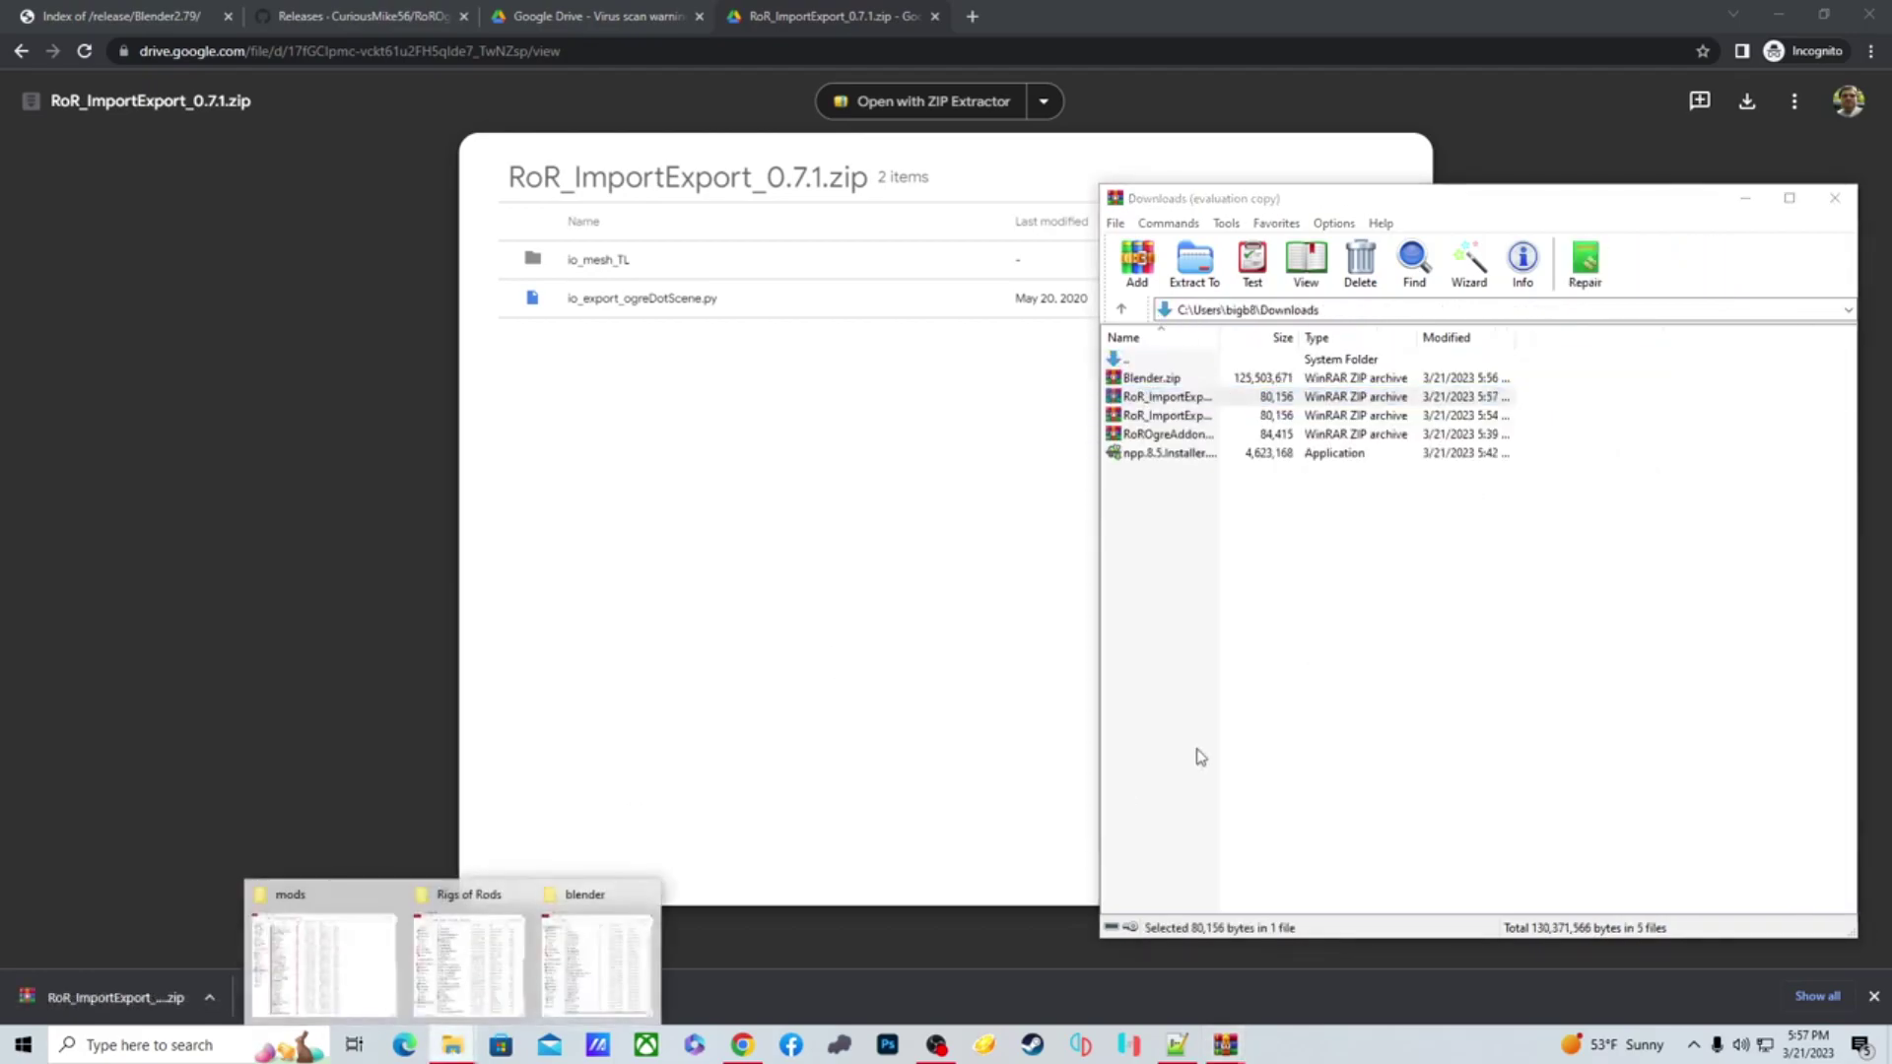
pyautogui.click(579, 986)
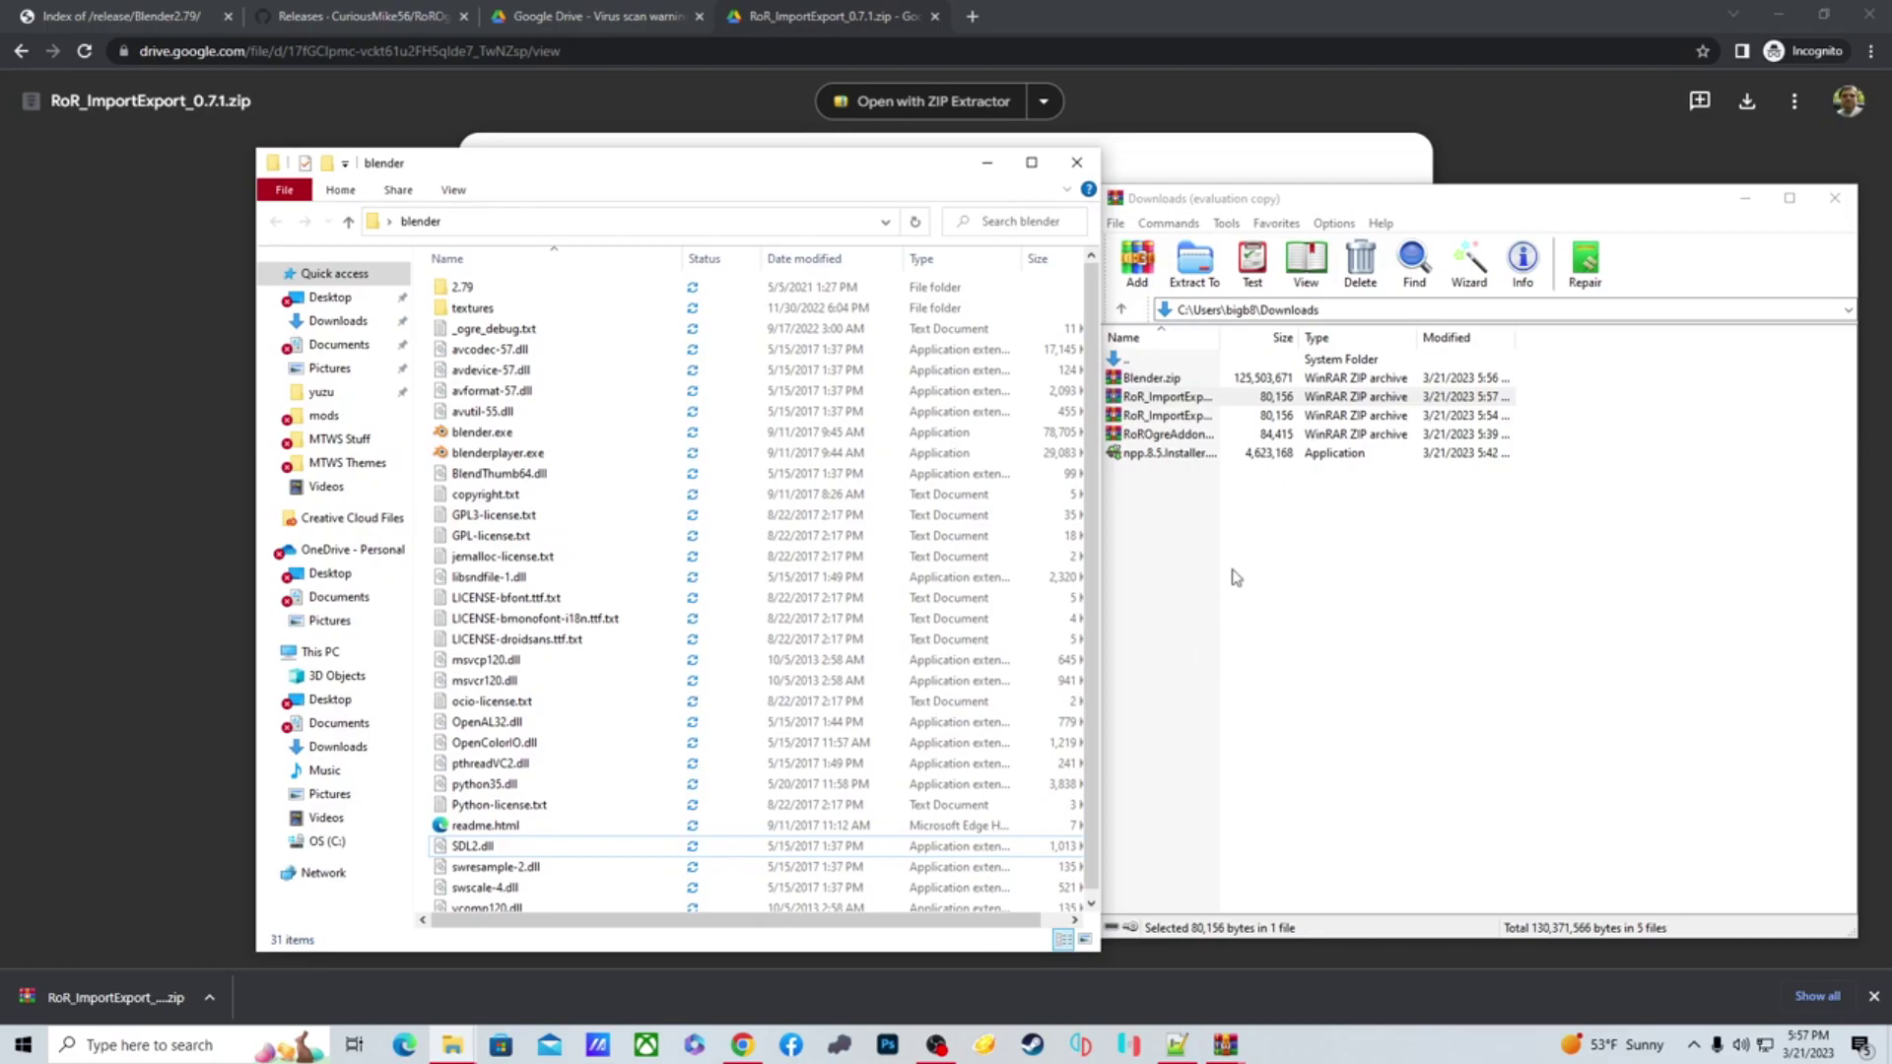
pyautogui.moveTo(1195, 402); pyautogui.dragTo(438, 335)
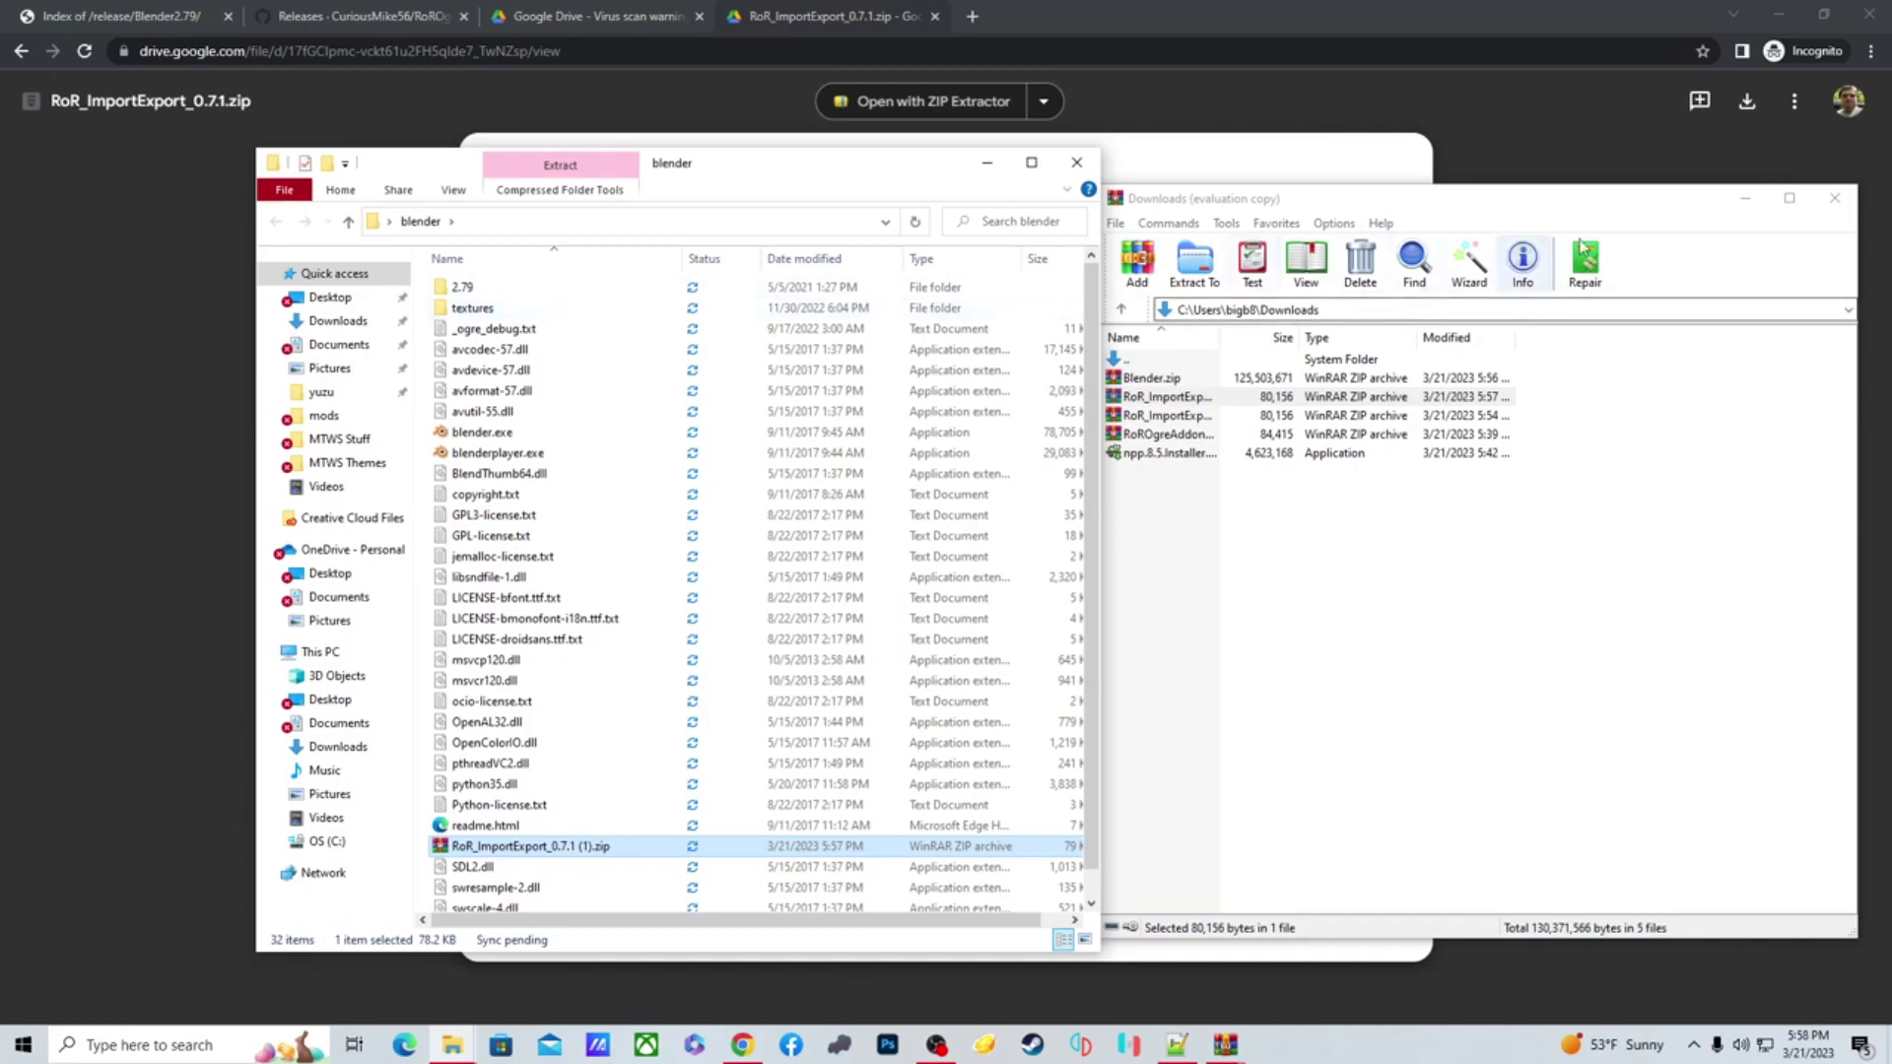
pyautogui.click(1745, 205)
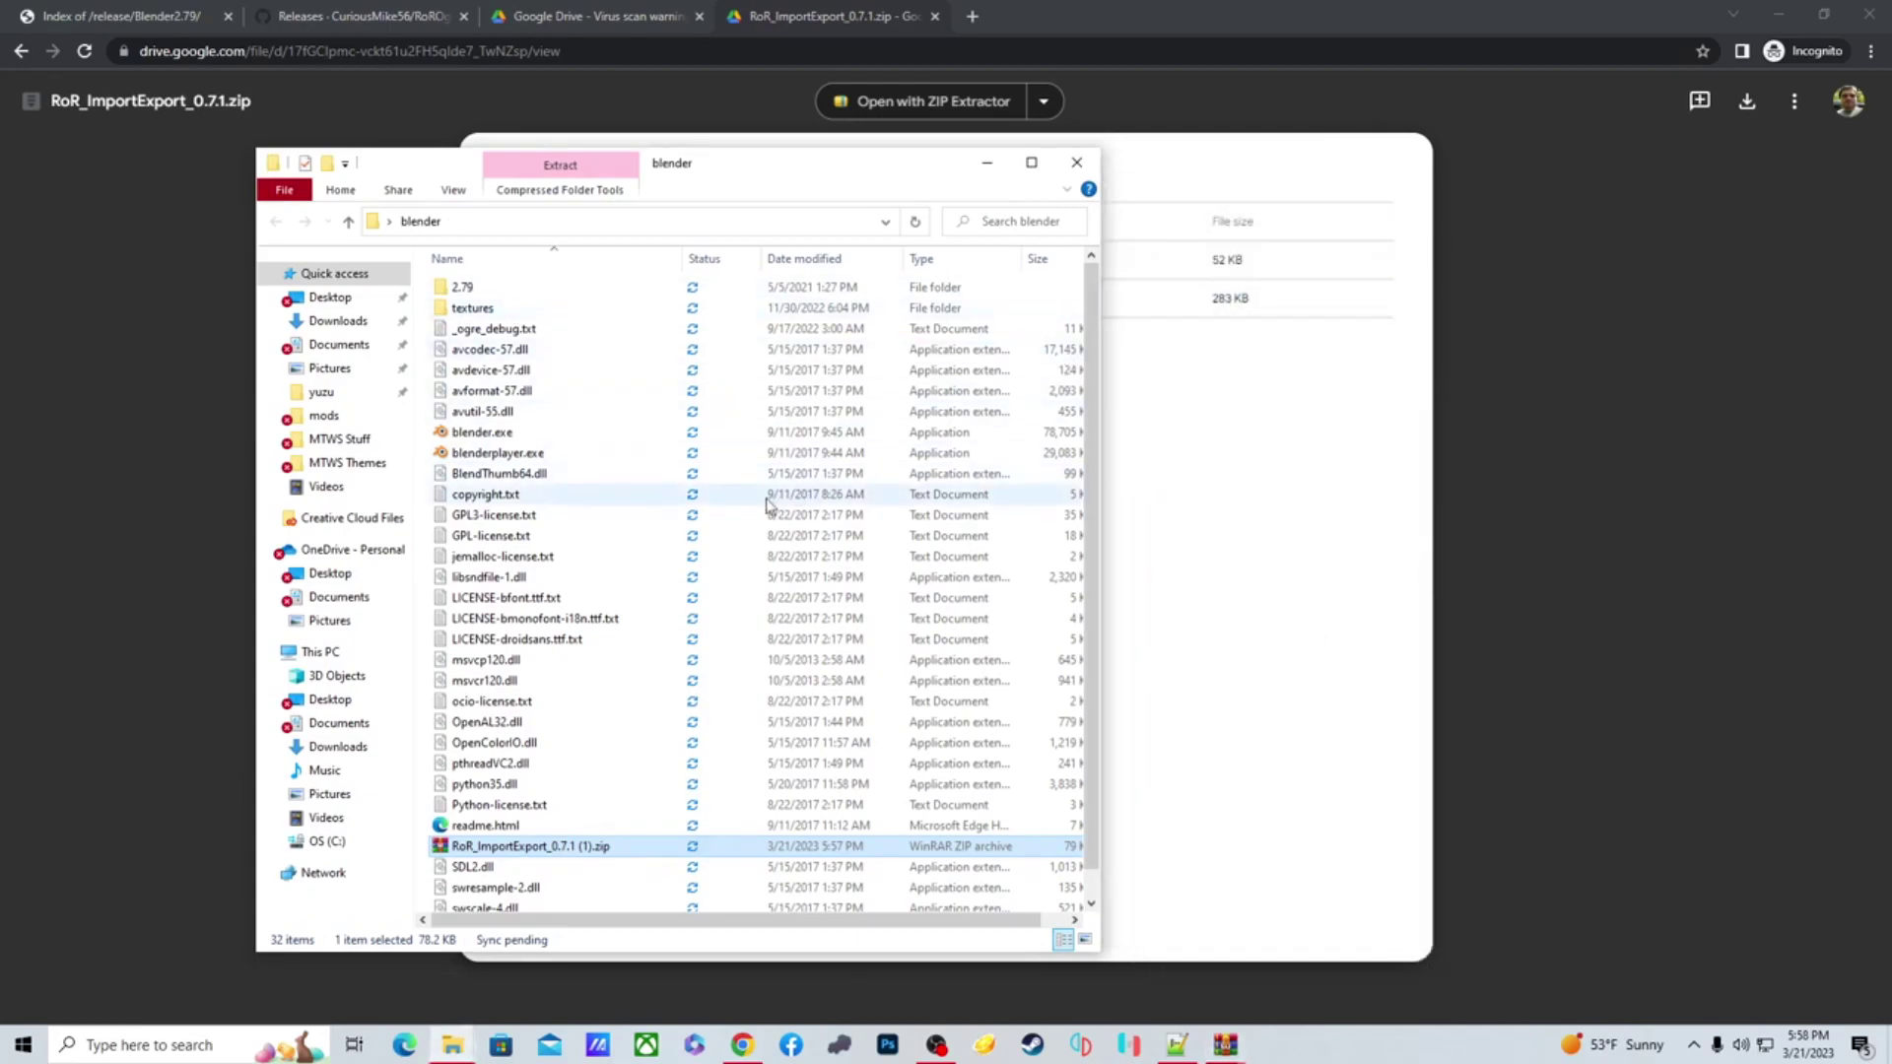
pyautogui.click(512, 432)
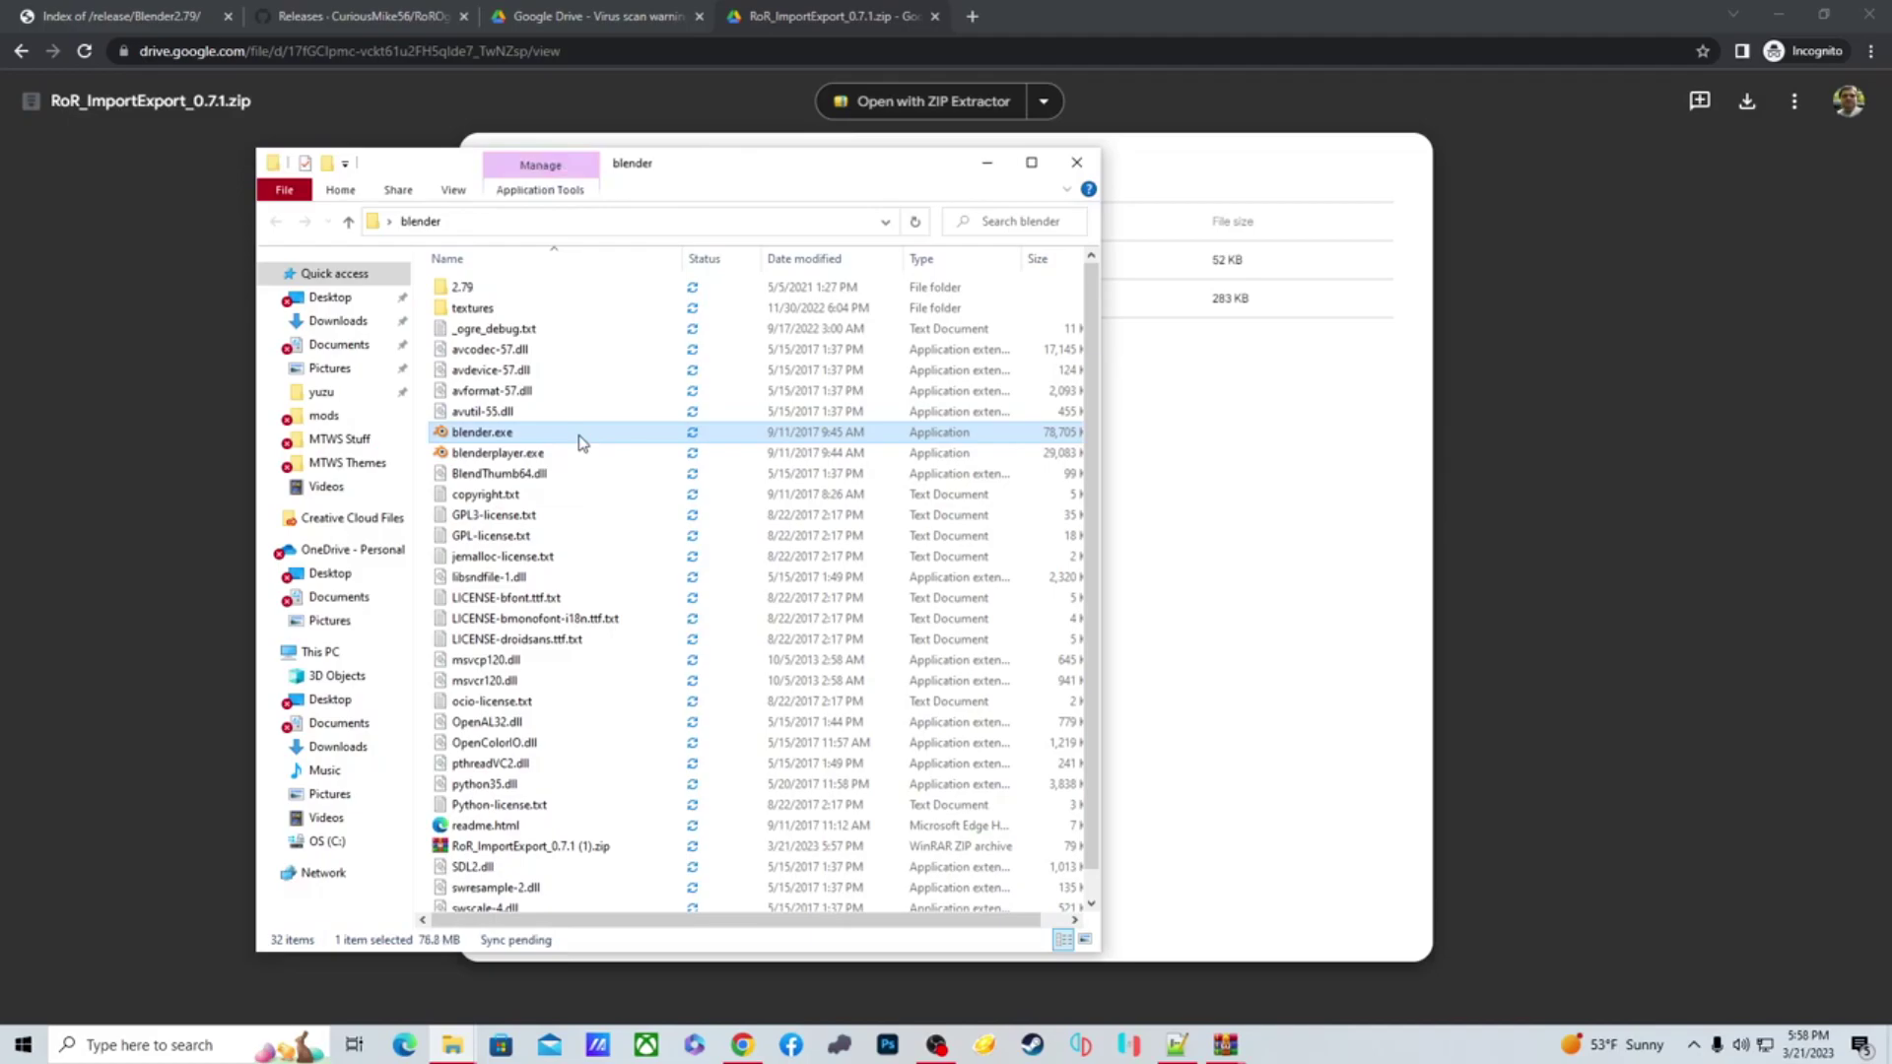
# Launch Blender 2.79 from the blender folder and delete the camera
pyautogui.doubleClick(580, 443)
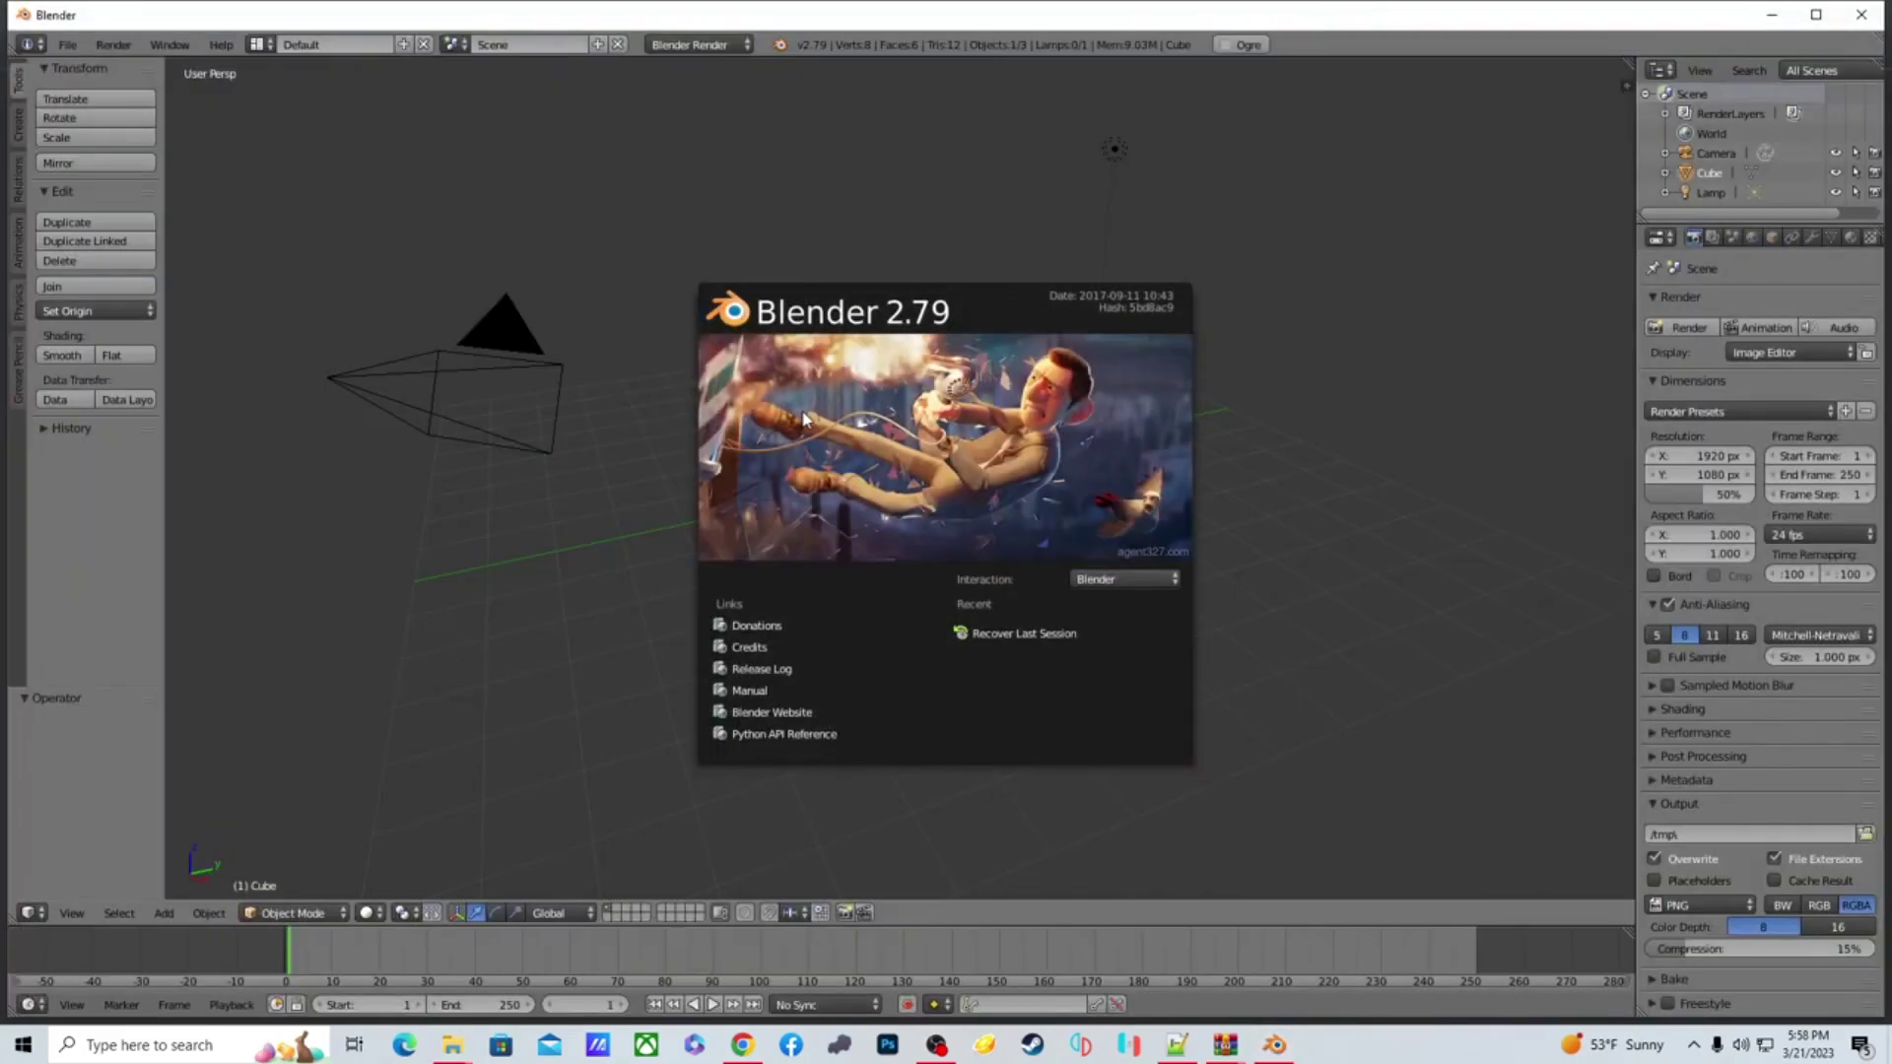
pyautogui.click(499, 492)
pyautogui.press('x')
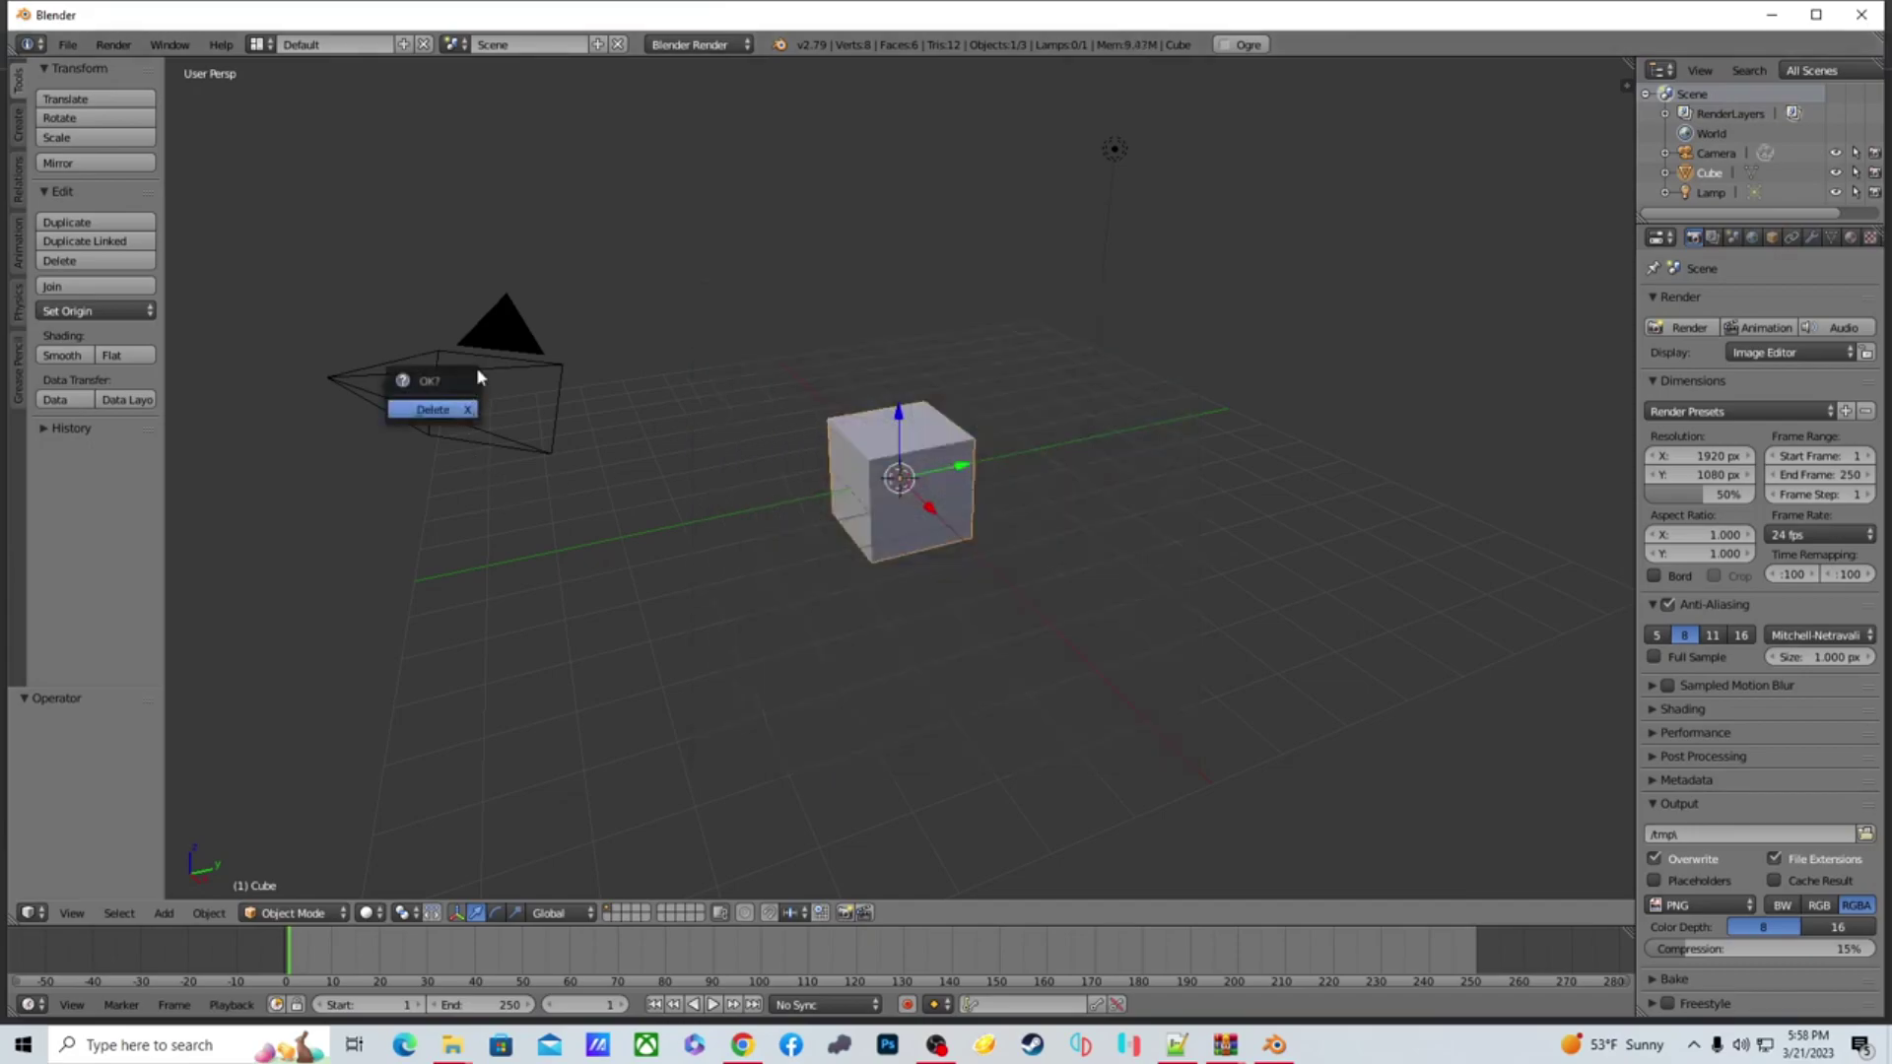
pyautogui.press('x')
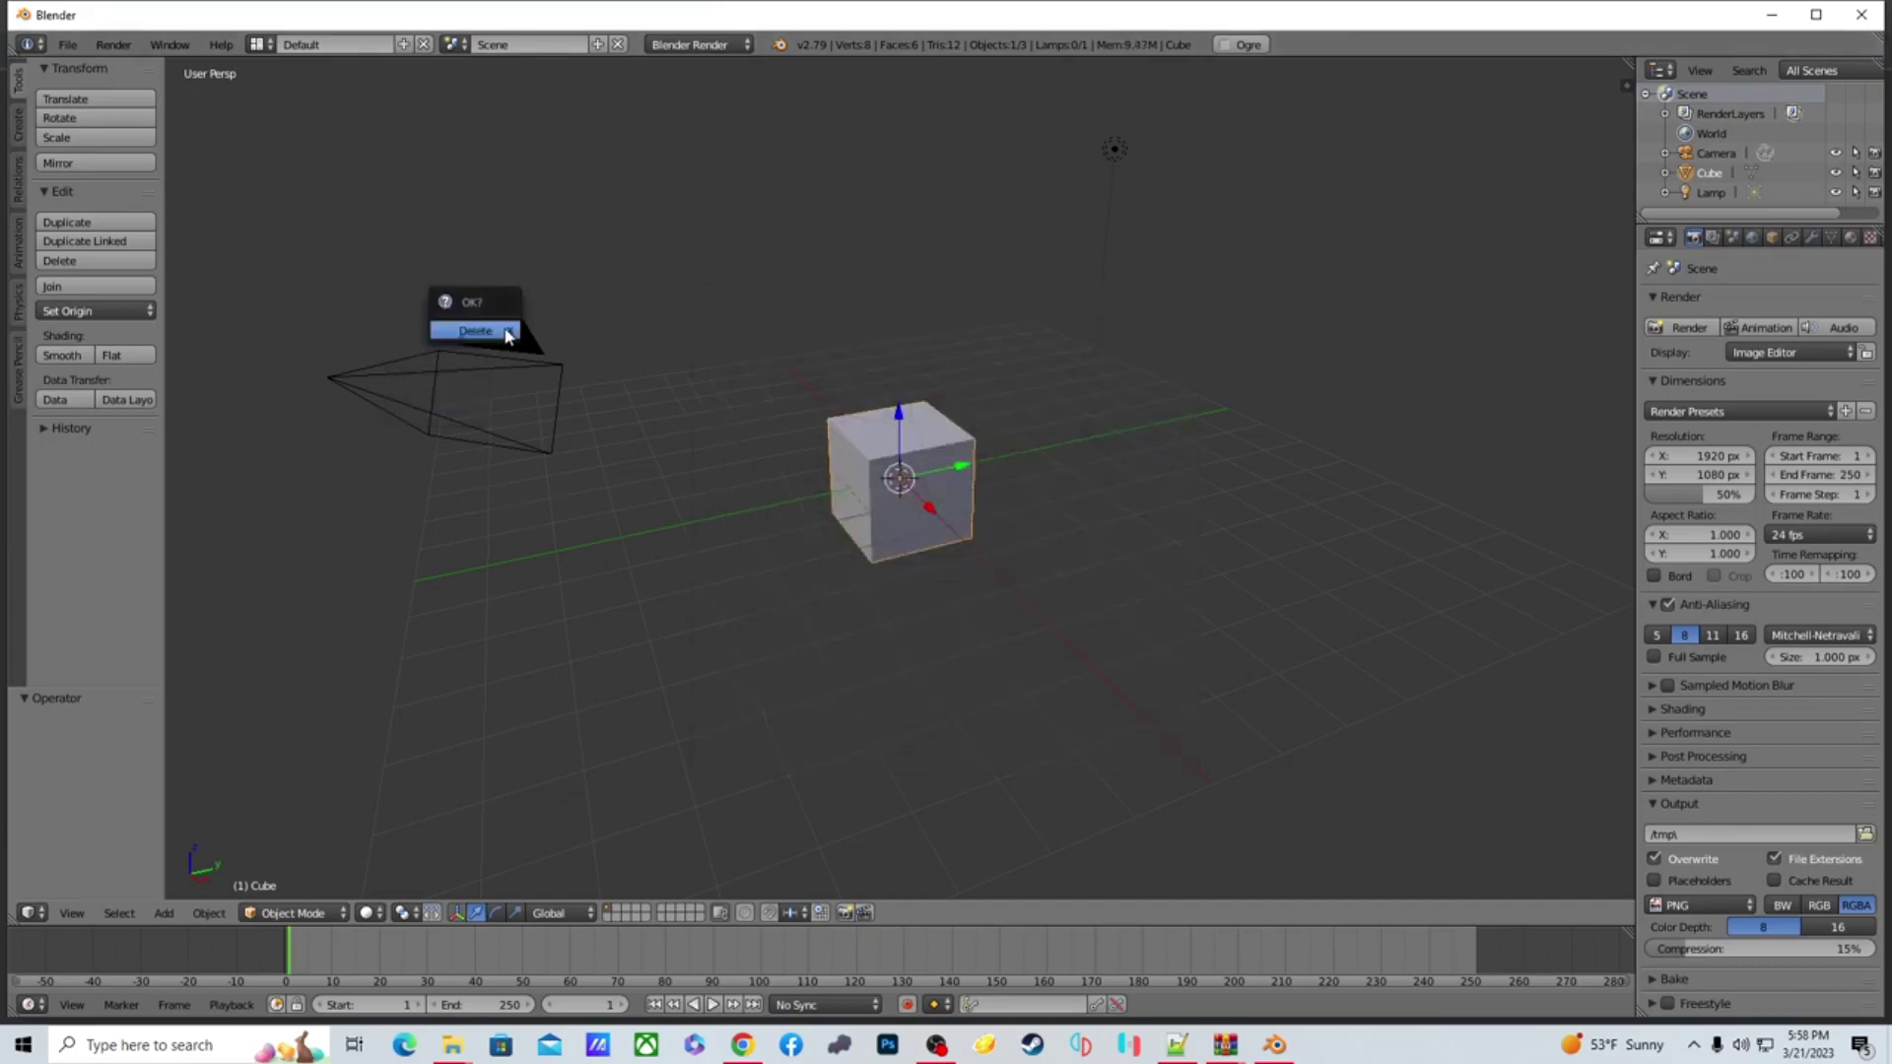
pyautogui.rightClick(507, 329)
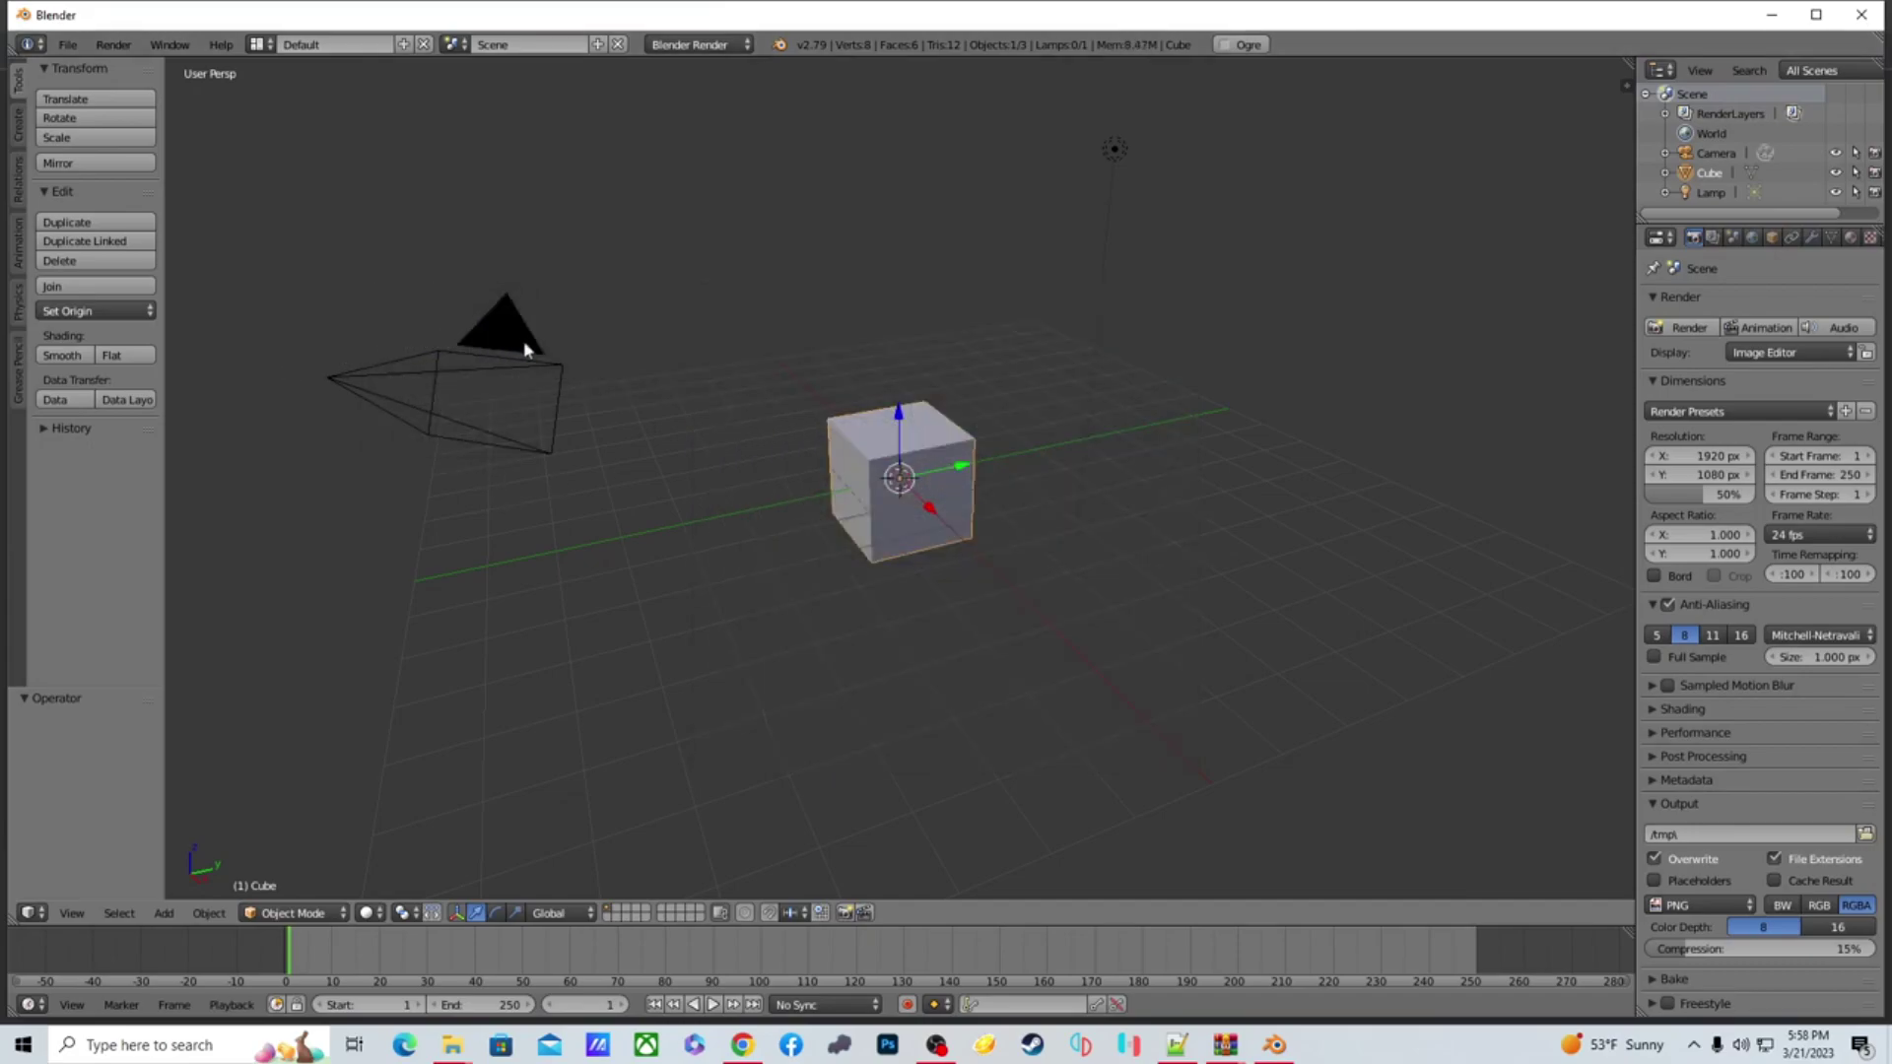
pyautogui.rightClick(525, 349)
pyautogui.press('x')
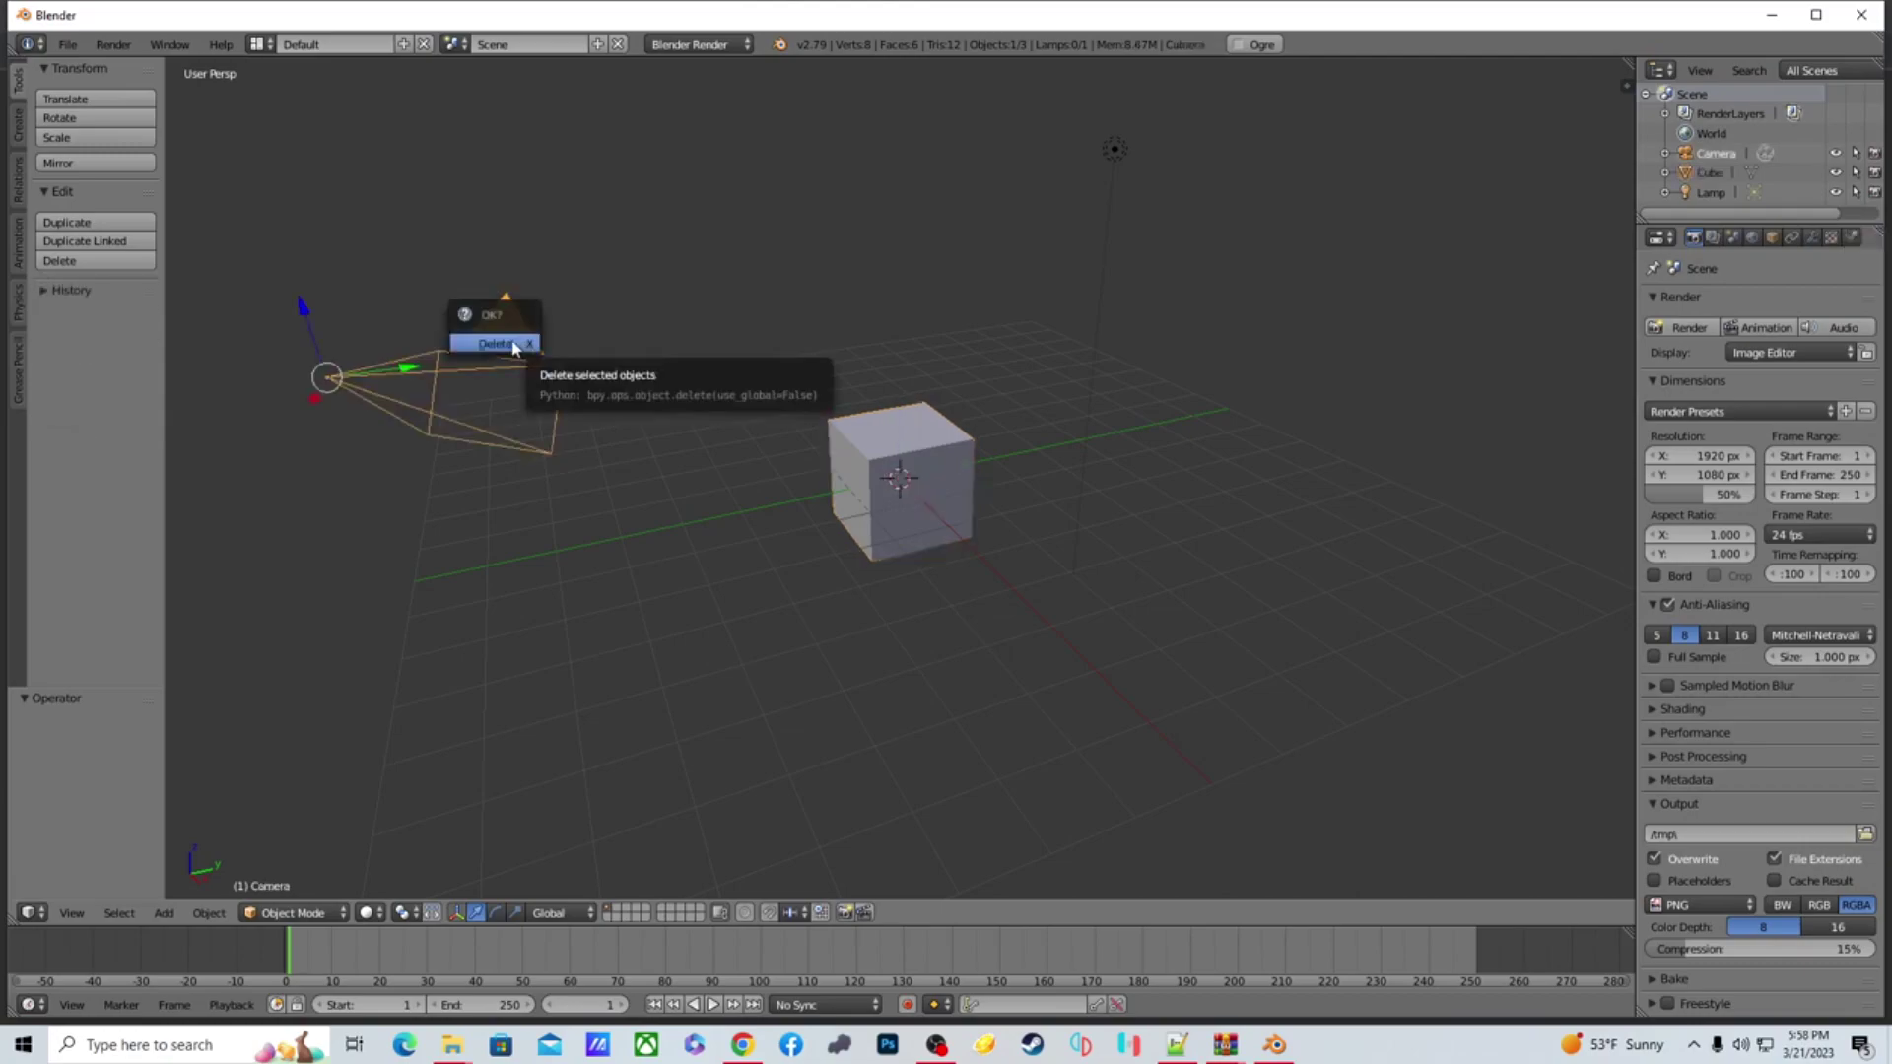
pyautogui.click(515, 347)
# Delete the cube and the lamp from the default scene
pyautogui.moveTo(873, 458); pyautogui.dragTo(892, 441, button='right')
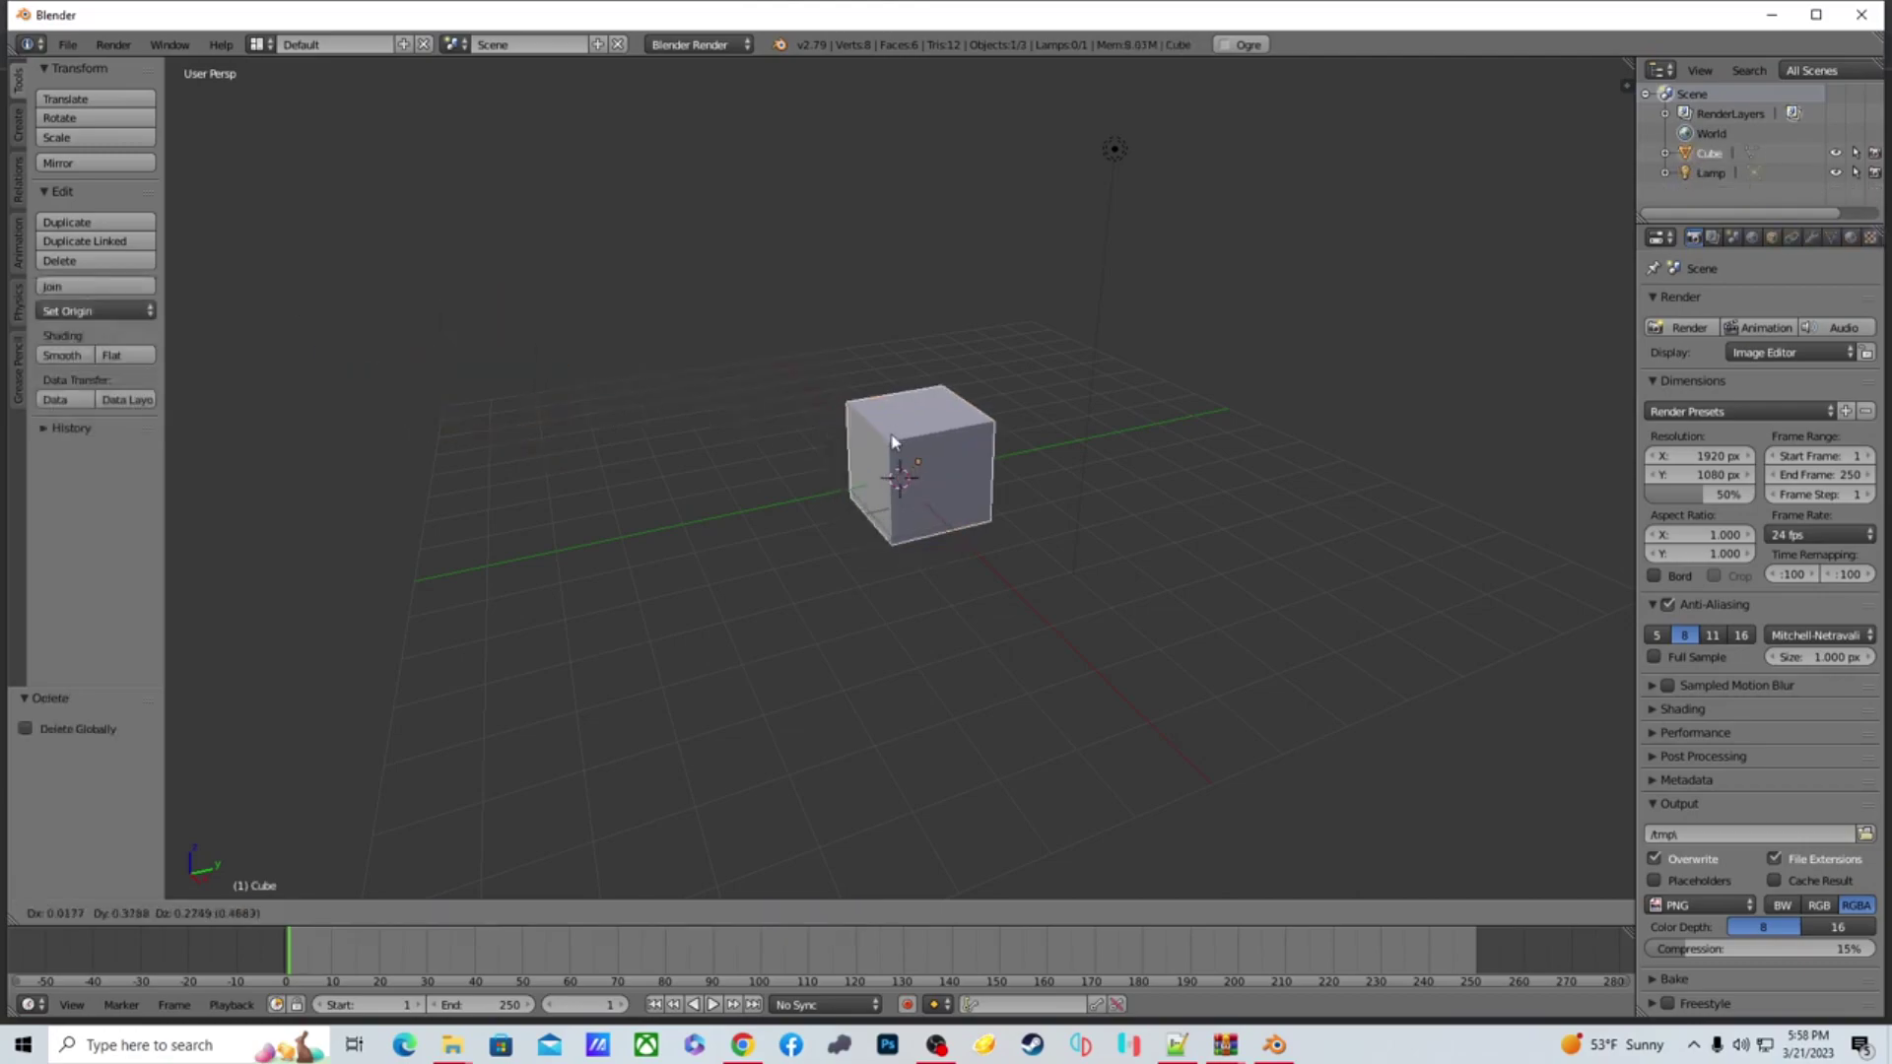
pyautogui.press('Escape')
pyautogui.press('x')
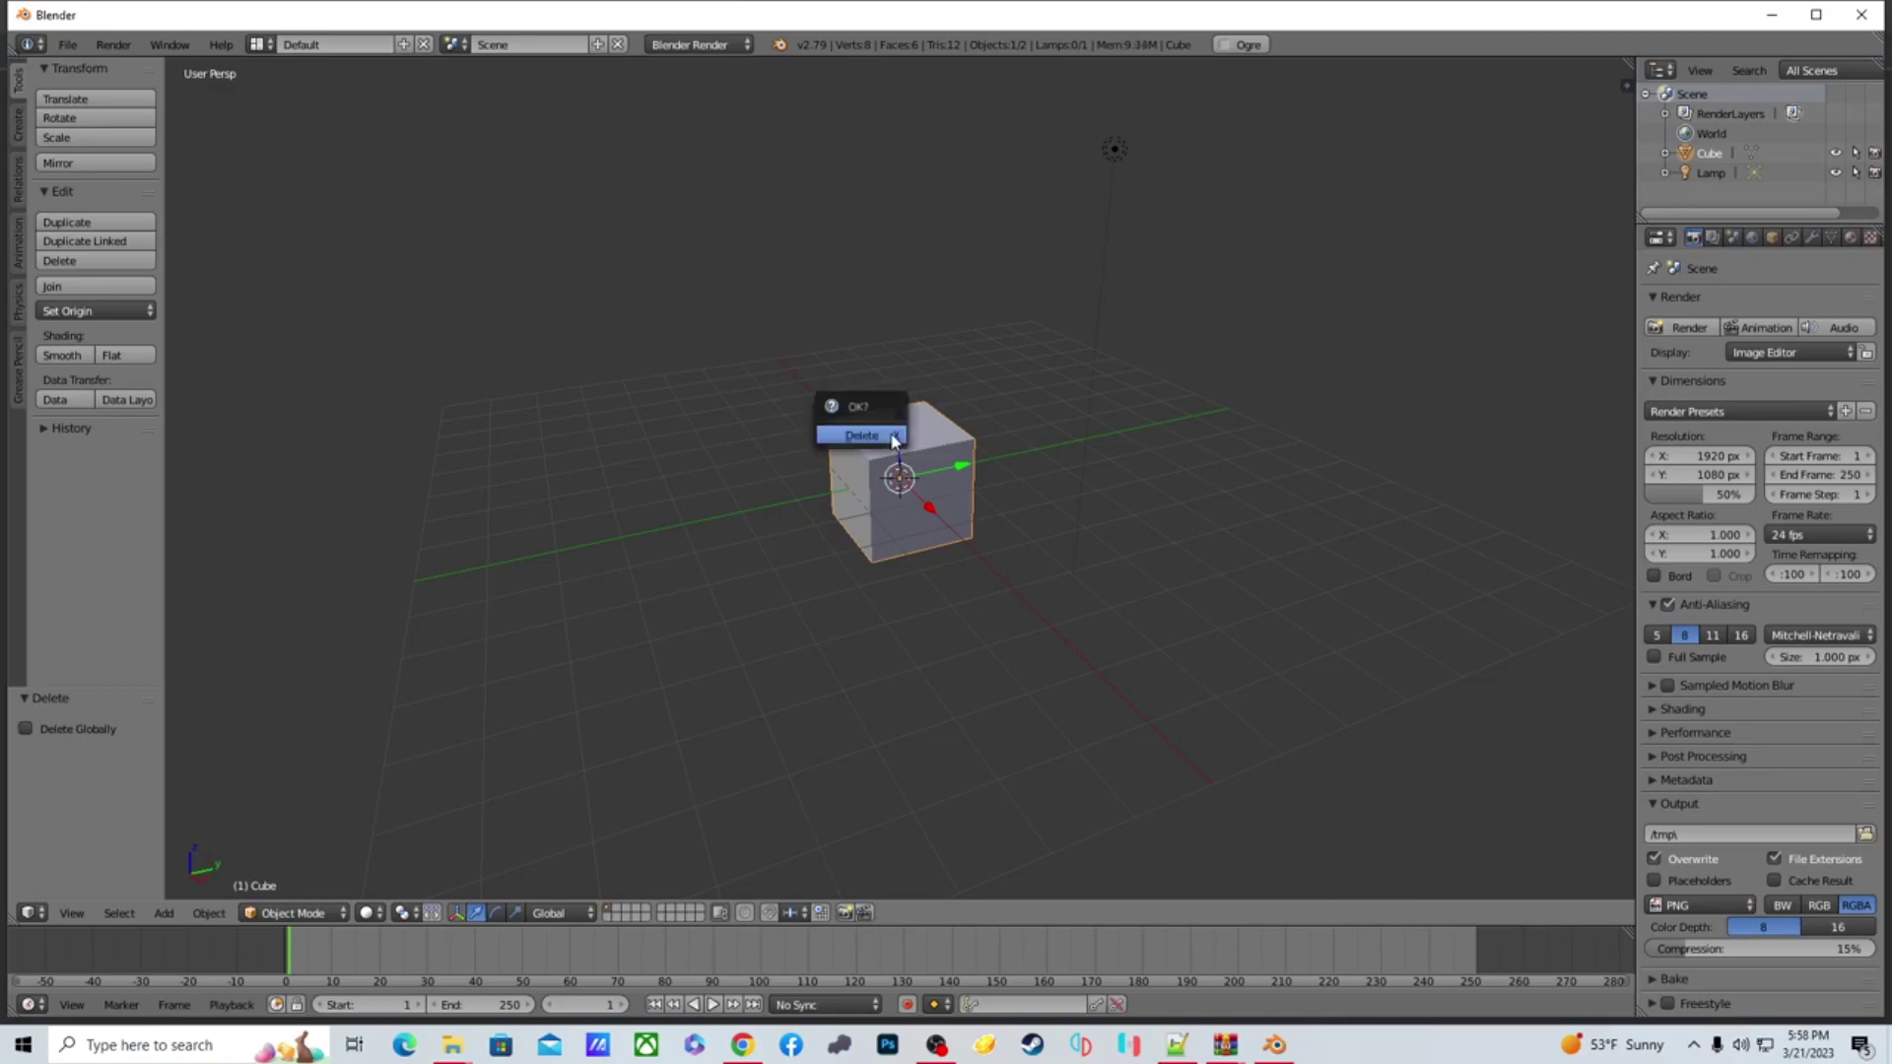
pyautogui.click(893, 436)
pyautogui.moveTo(1115, 151); pyautogui.dragTo(1102, 146, button='right')
pyautogui.press('x')
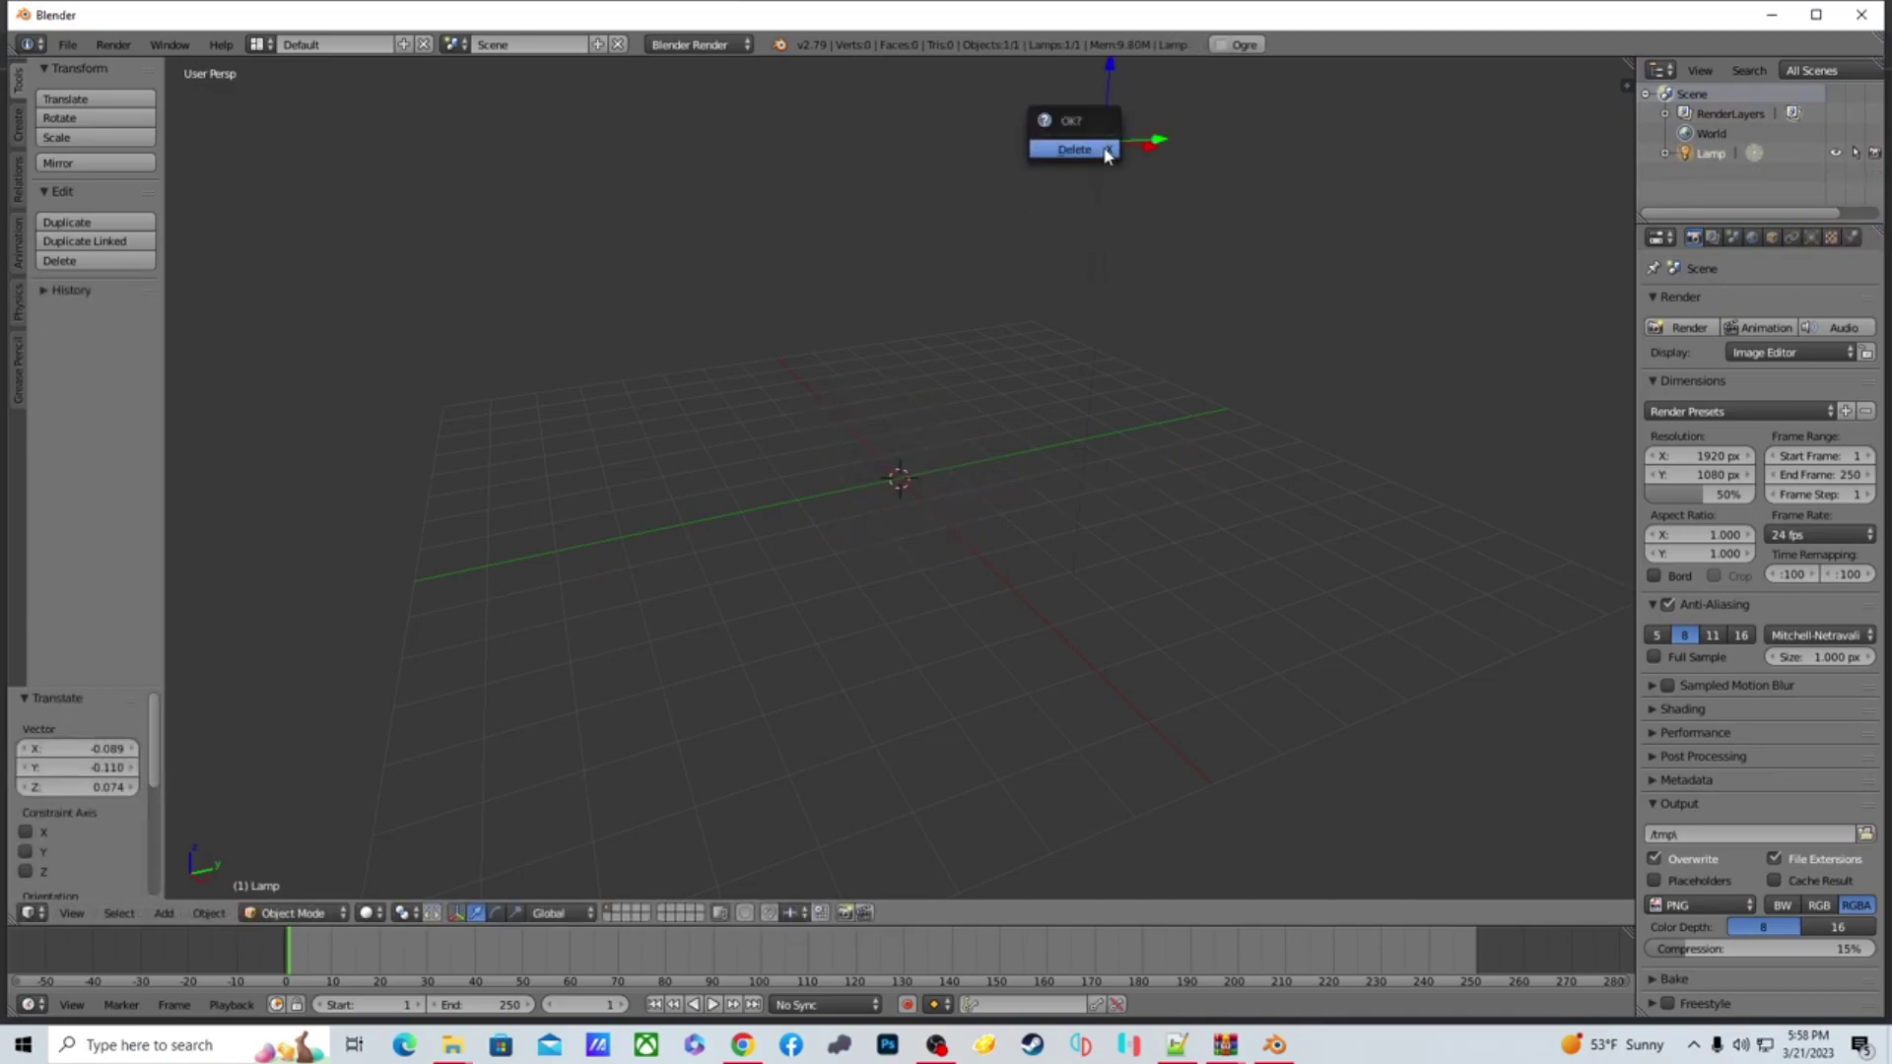
pyautogui.click(1103, 146)
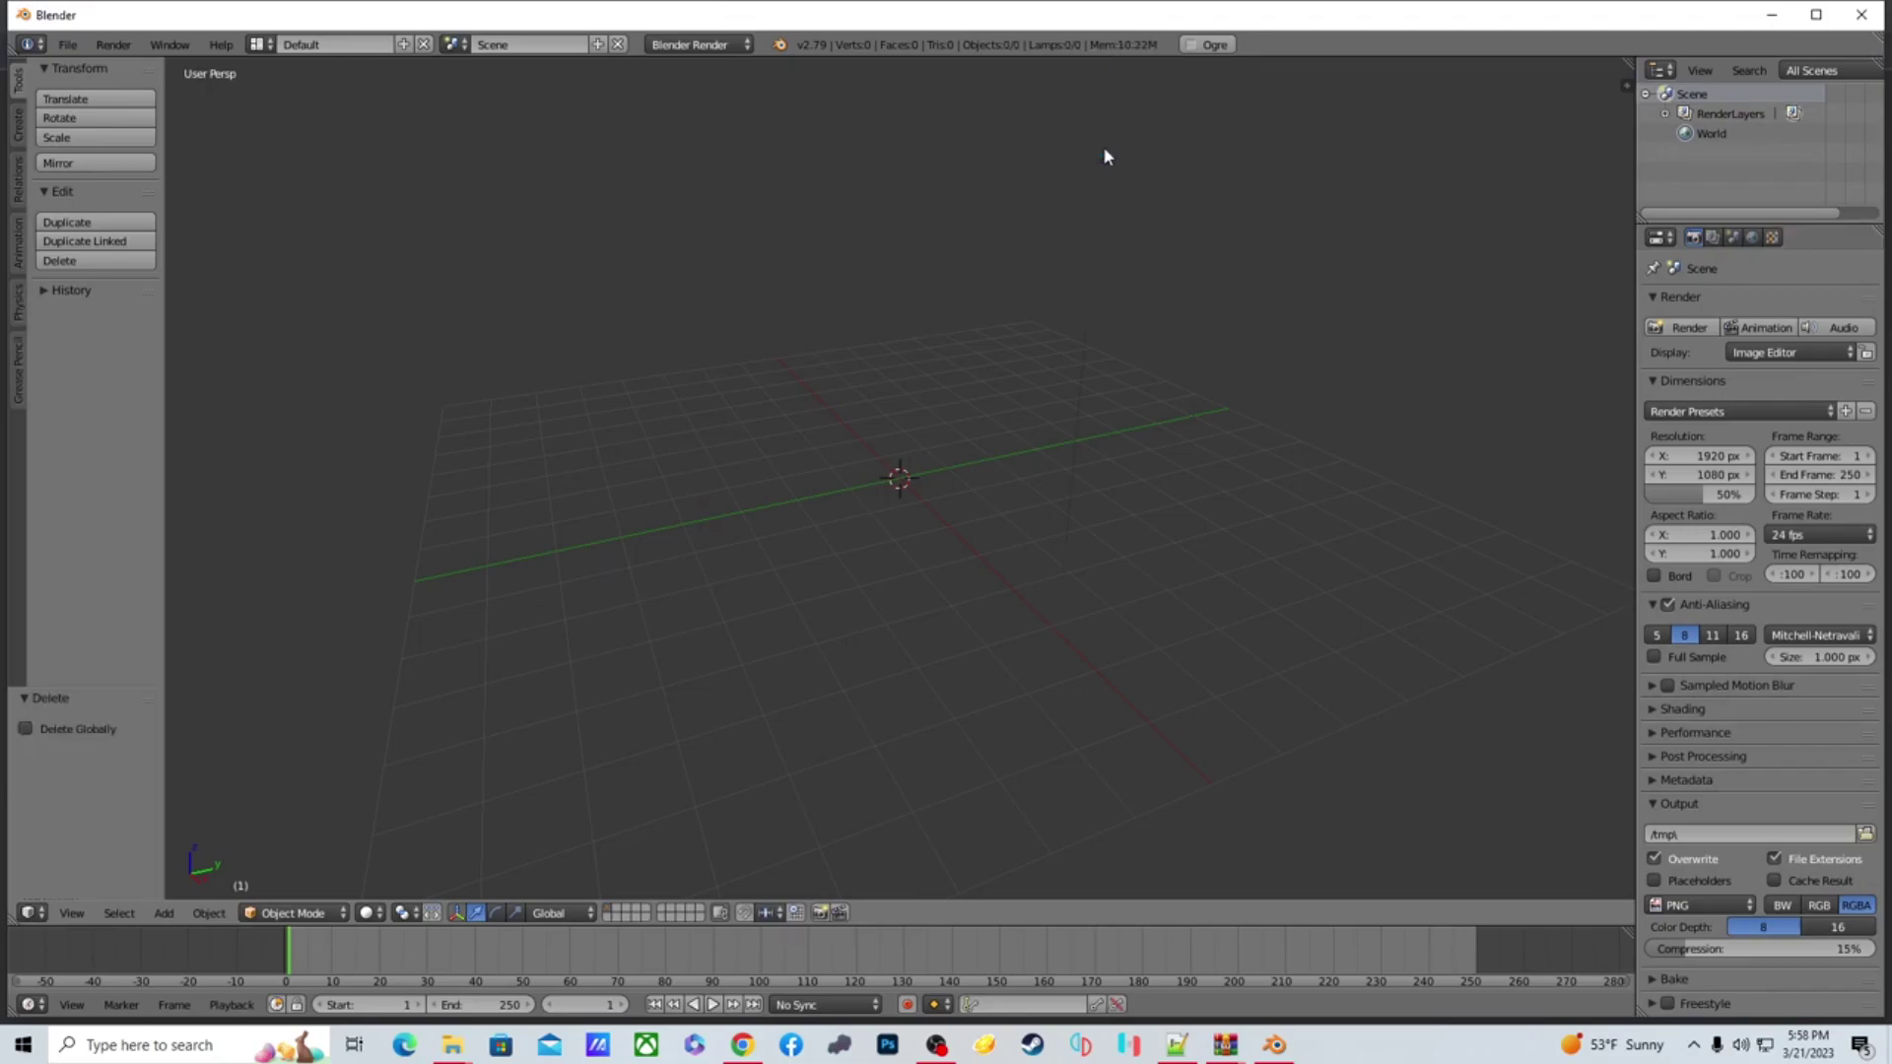
# Maximize Blender and start Install Add-on from File in User Preferences > Add-ons
pyautogui.doubleClick(60, 22)
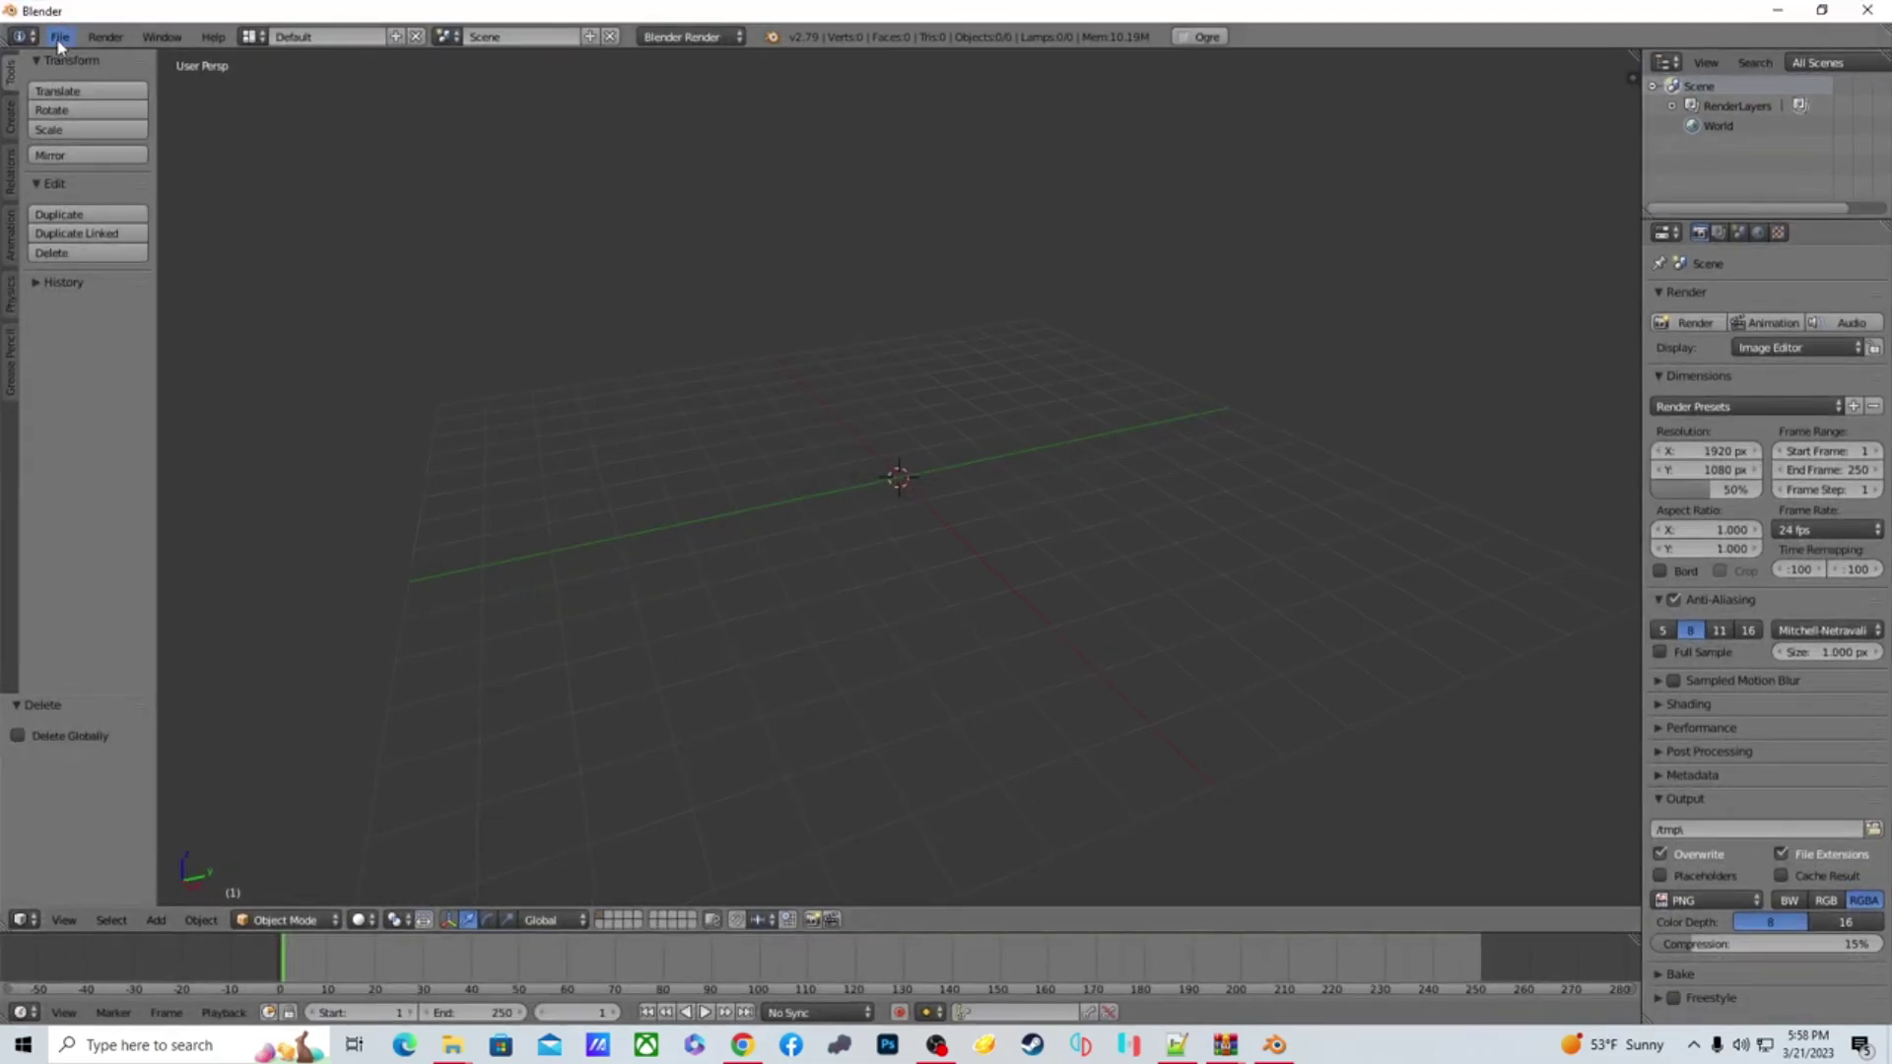
pyautogui.click(60, 39)
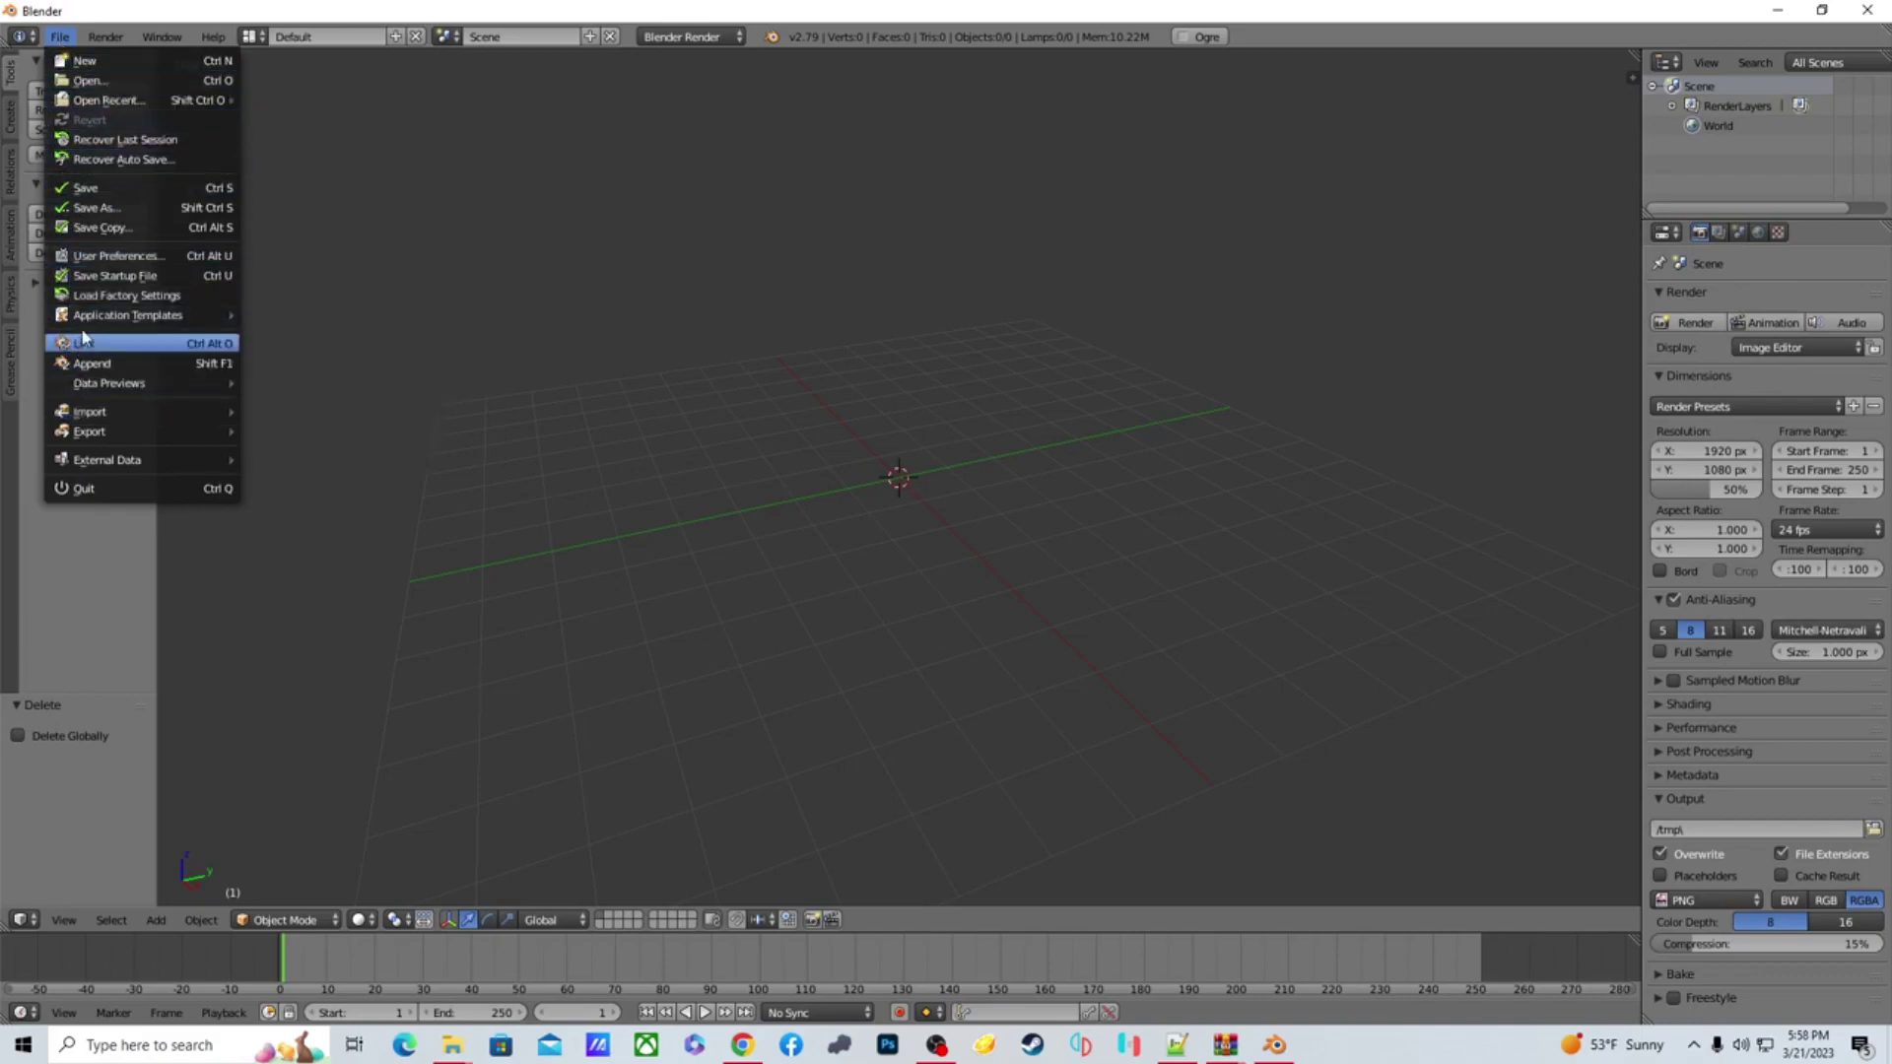
pyautogui.click(112, 258)
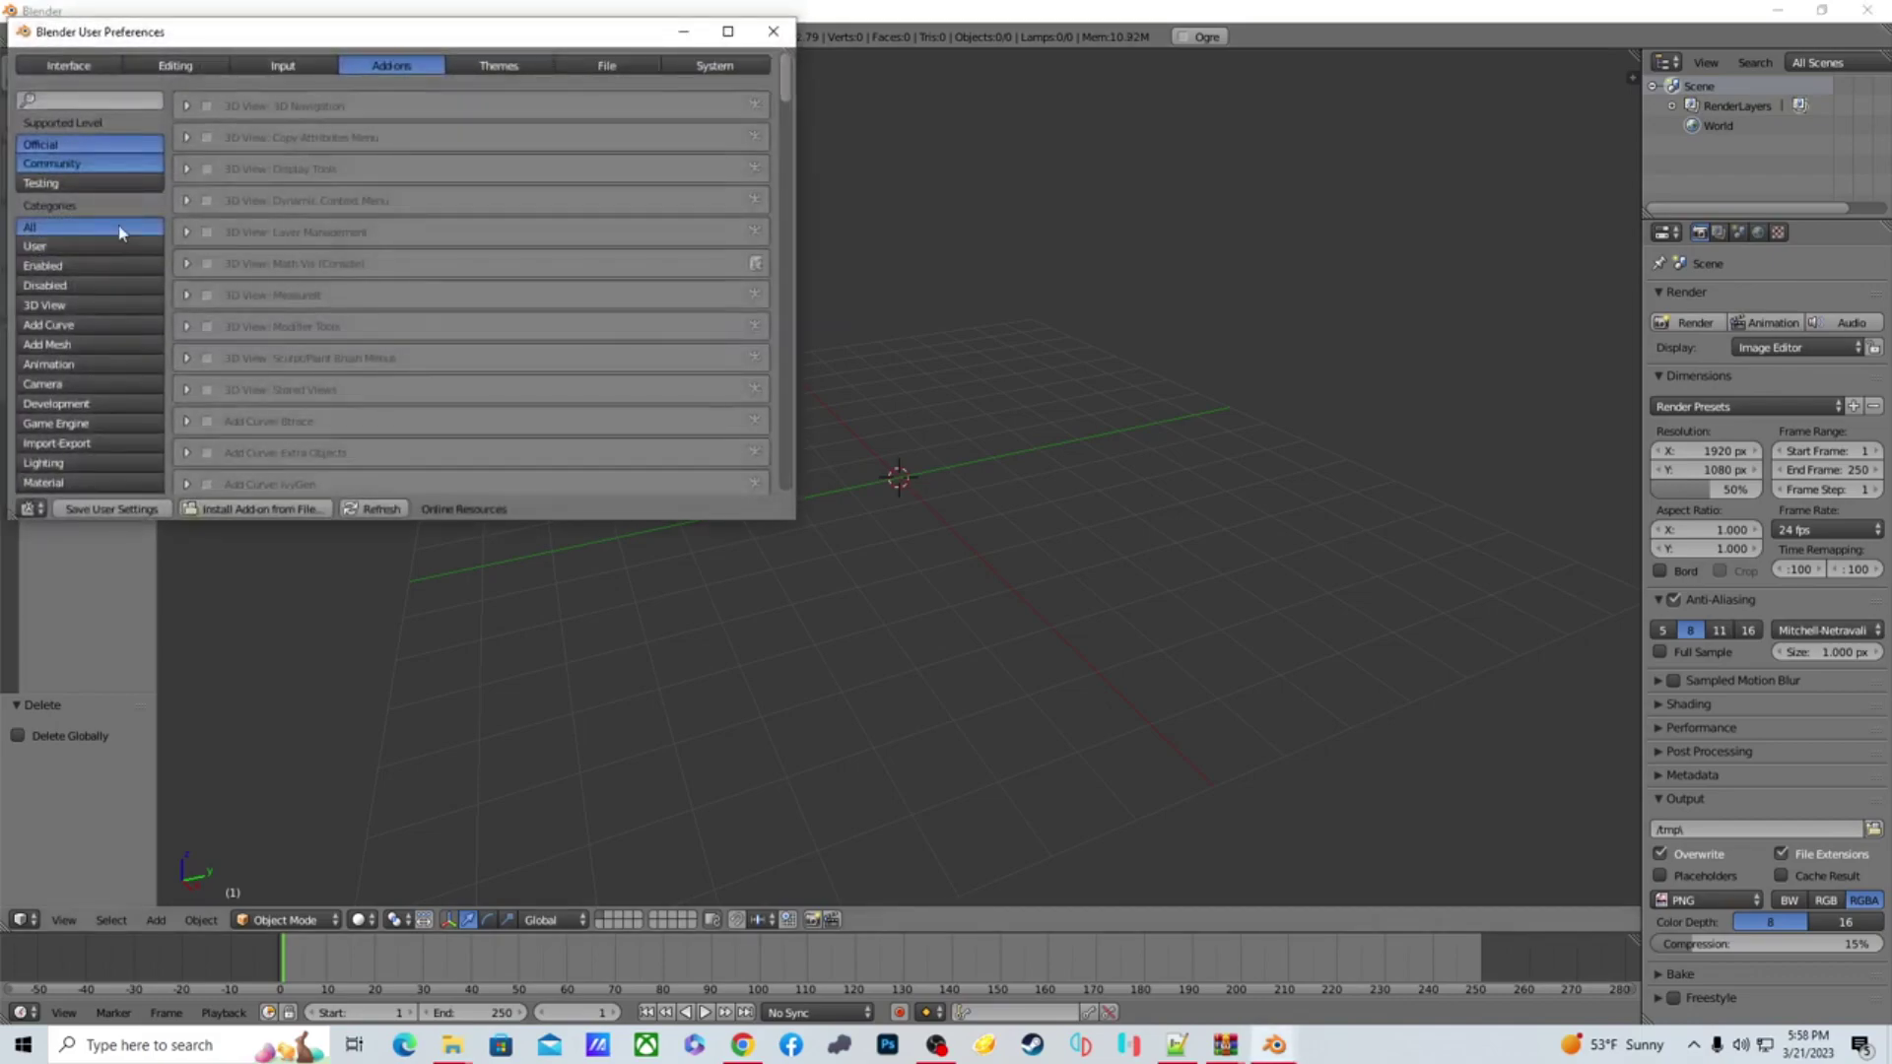
pyautogui.click(209, 514)
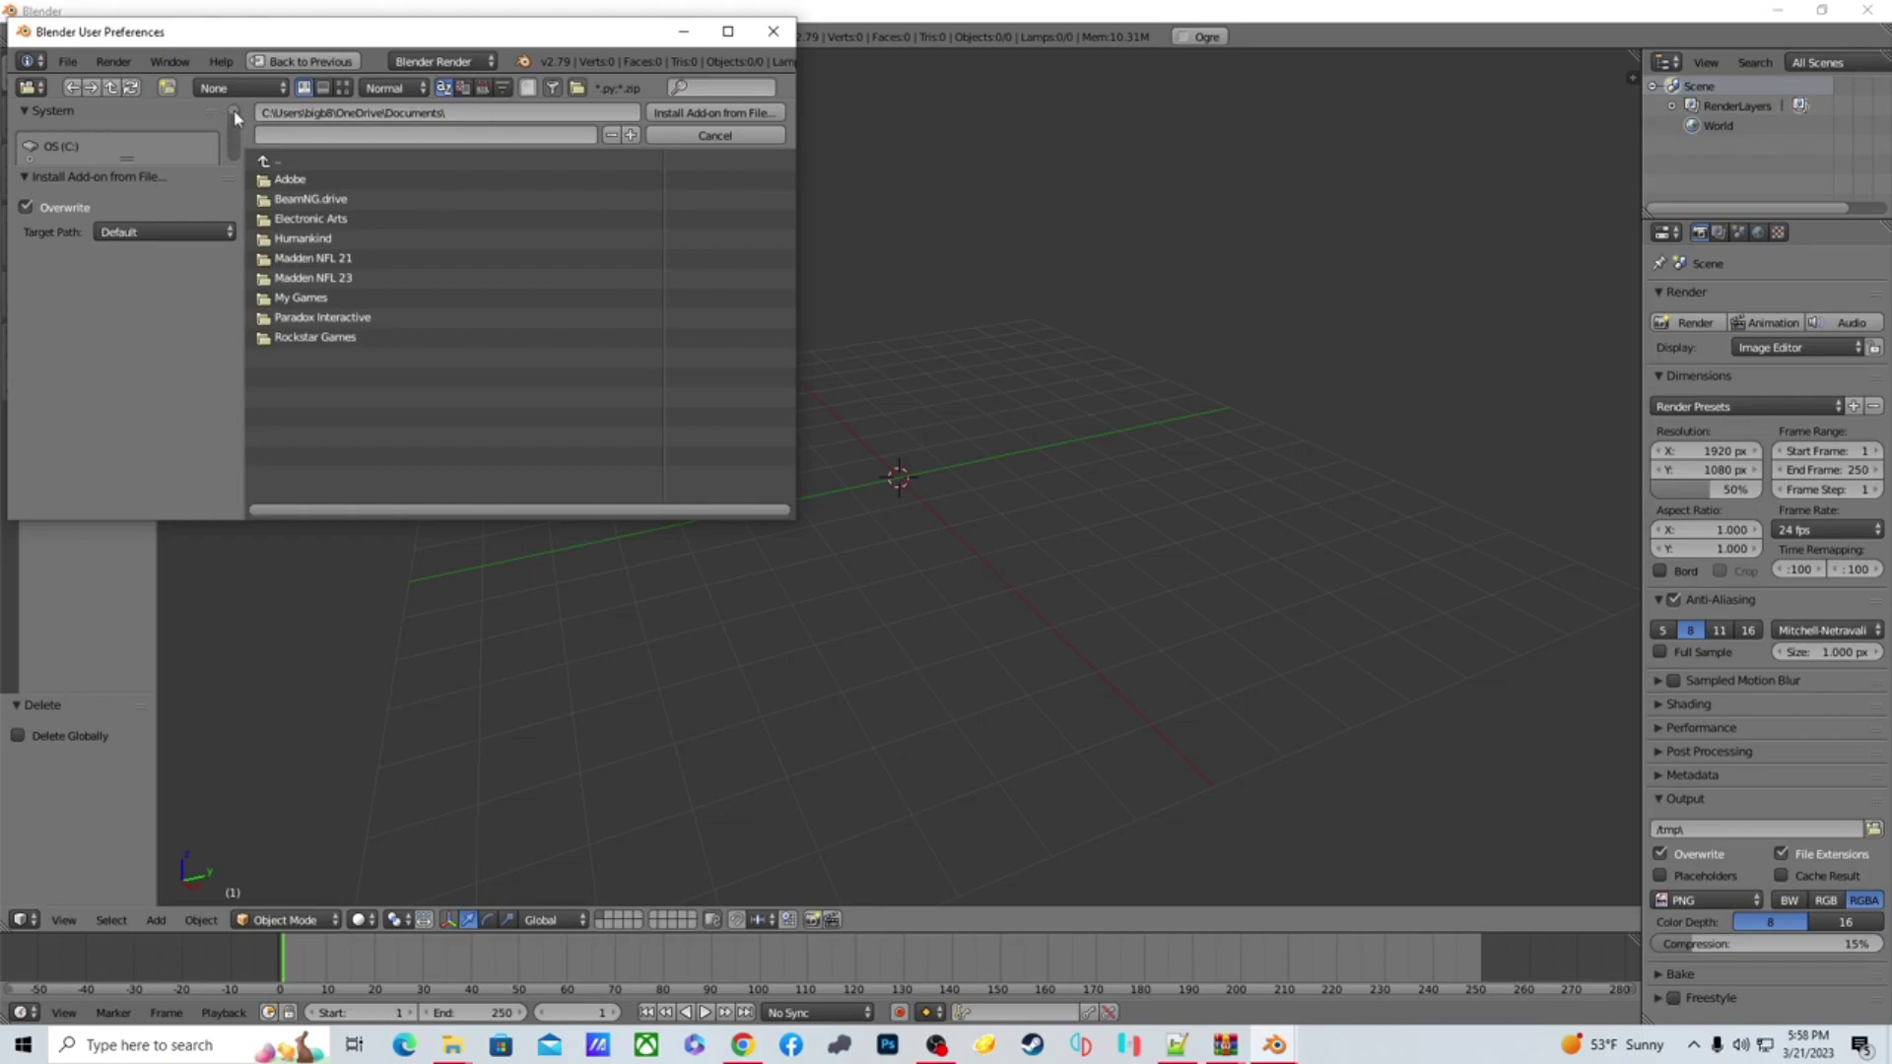
# Browse the file browser from drive C through Users to the account's home folder
pyautogui.click(160, 148)
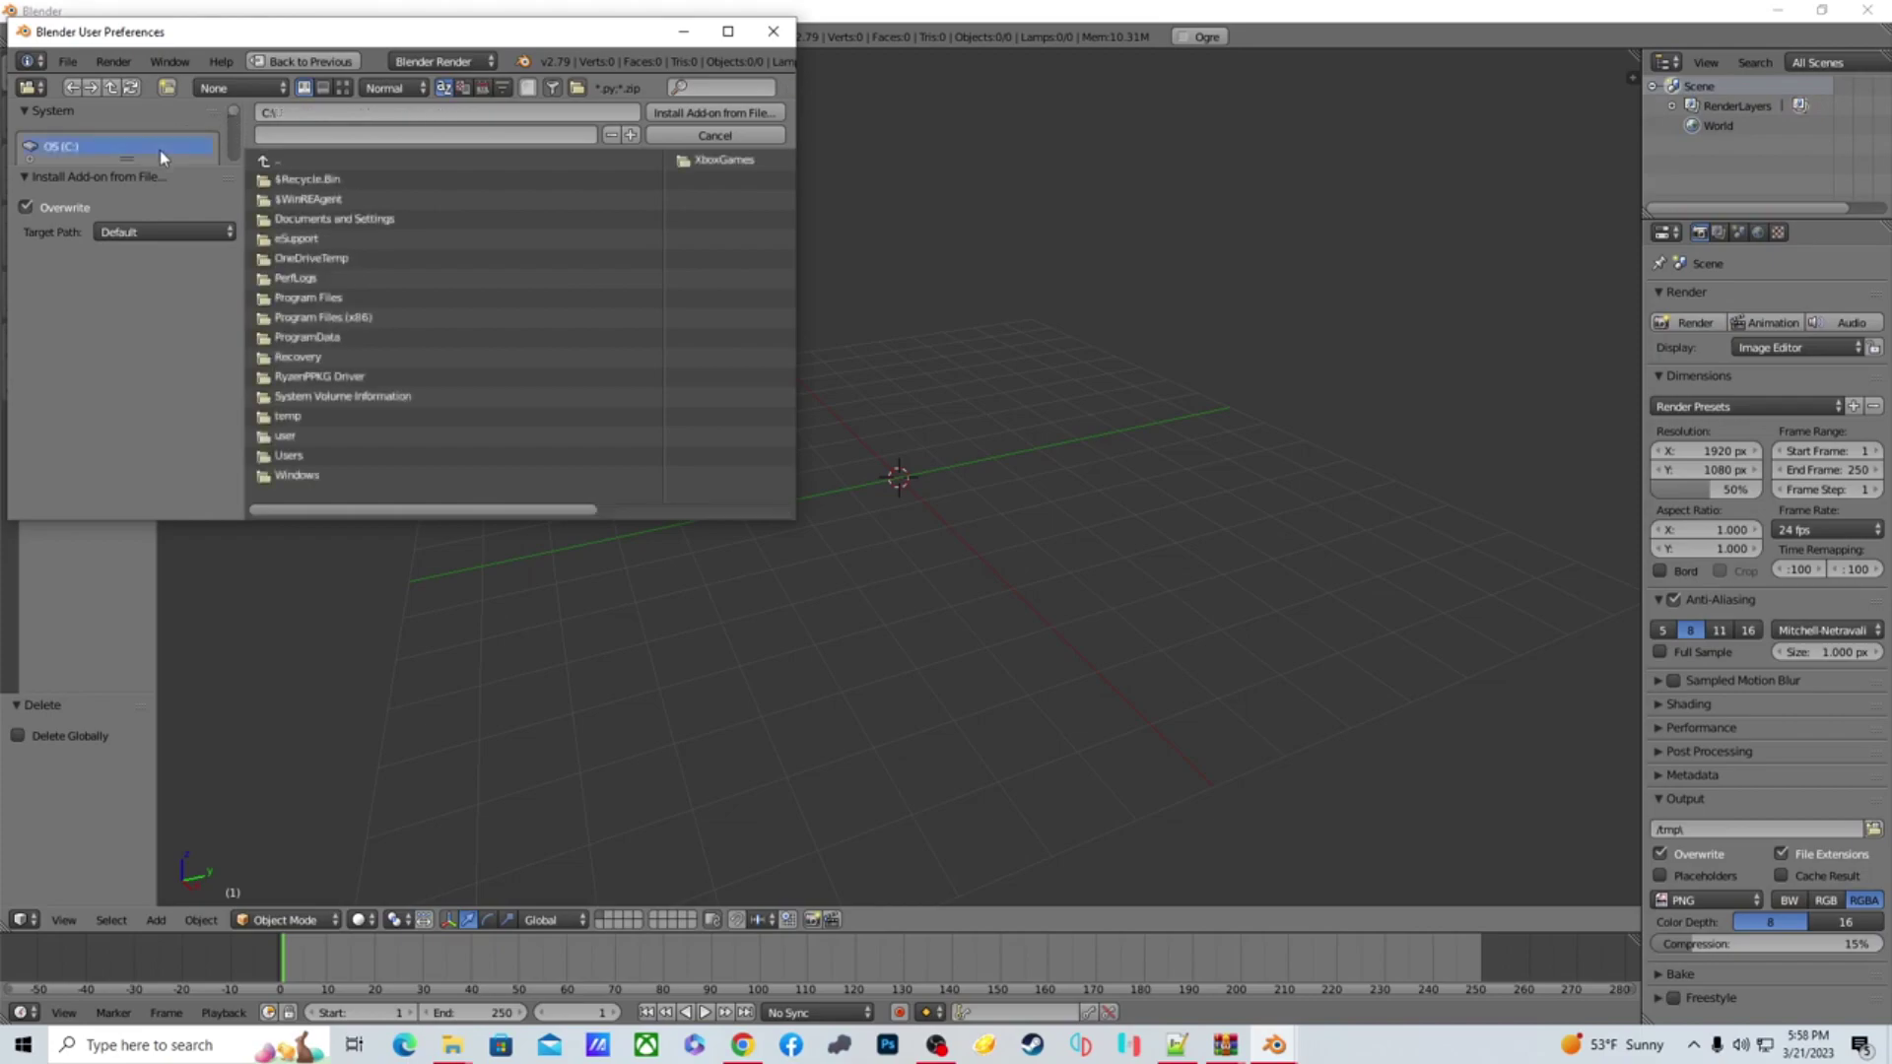
pyautogui.click(284, 435)
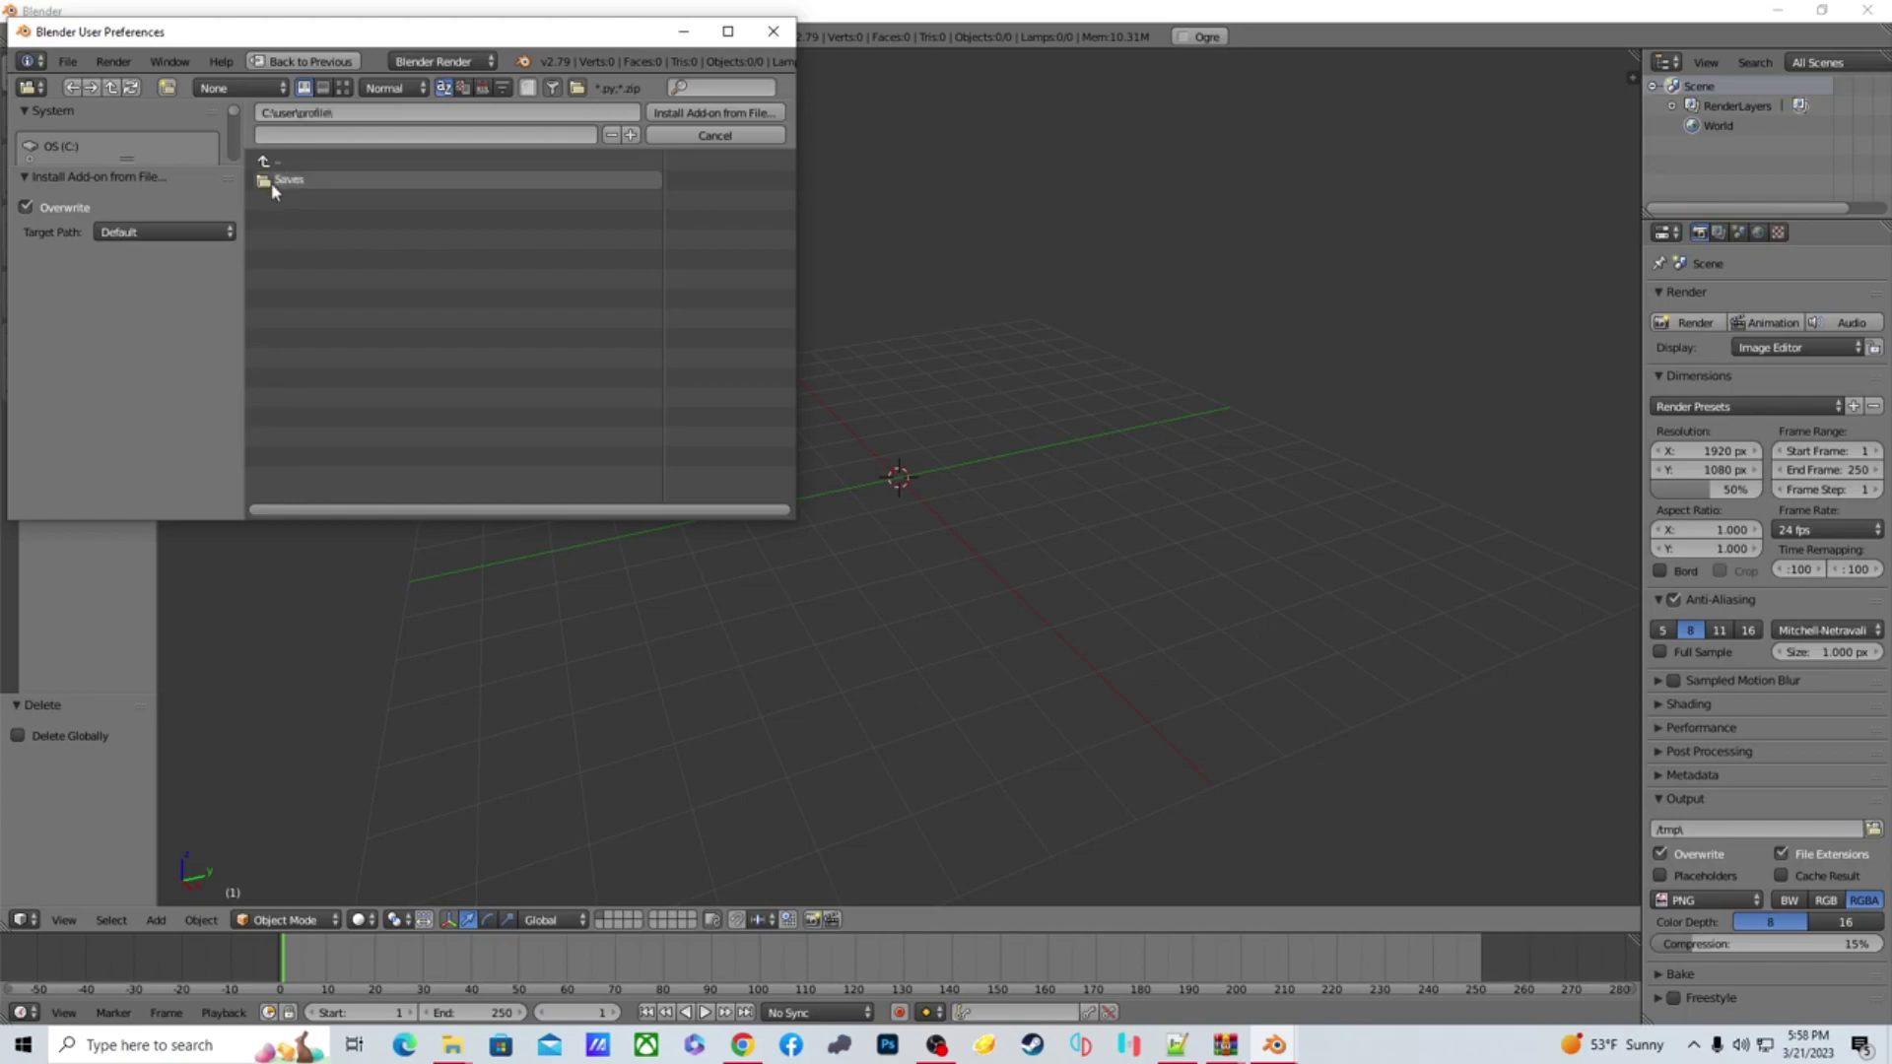
pyautogui.click(273, 185)
pyautogui.click(268, 163)
pyautogui.click(263, 163)
pyautogui.click(264, 166)
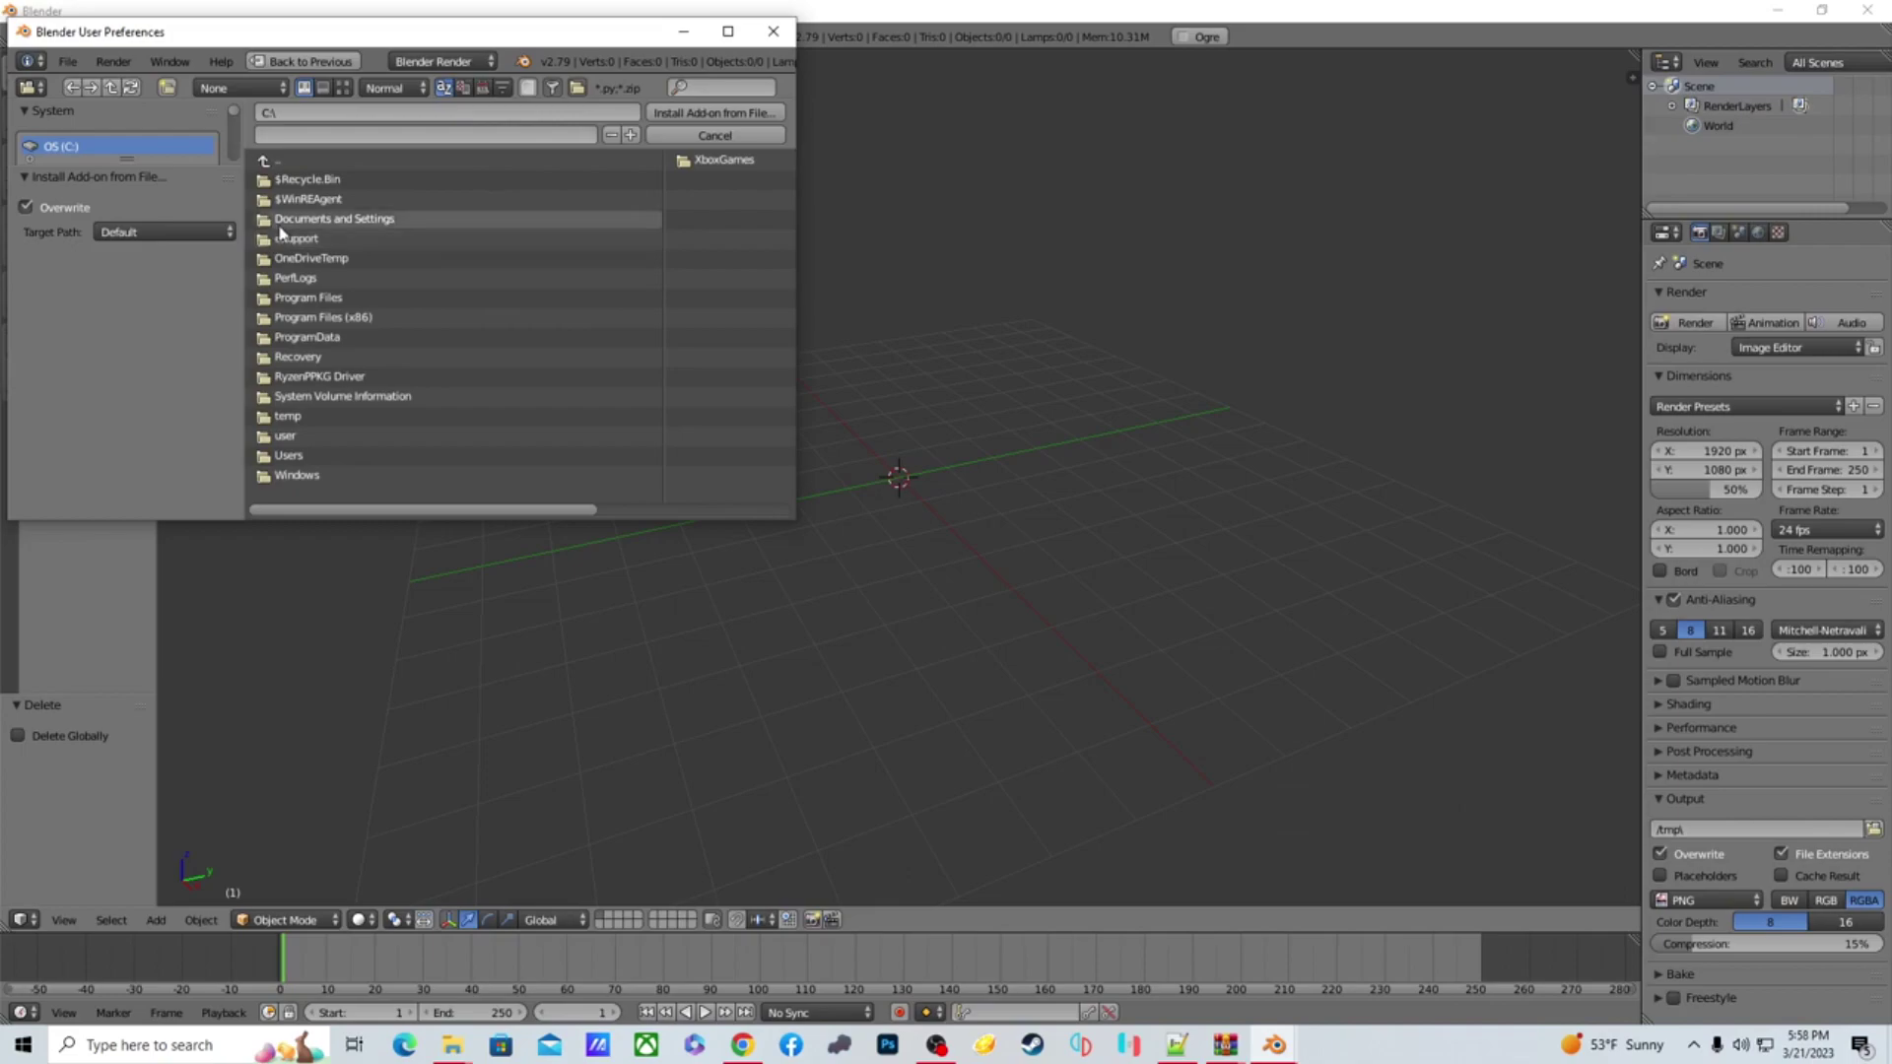
pyautogui.click(323, 435)
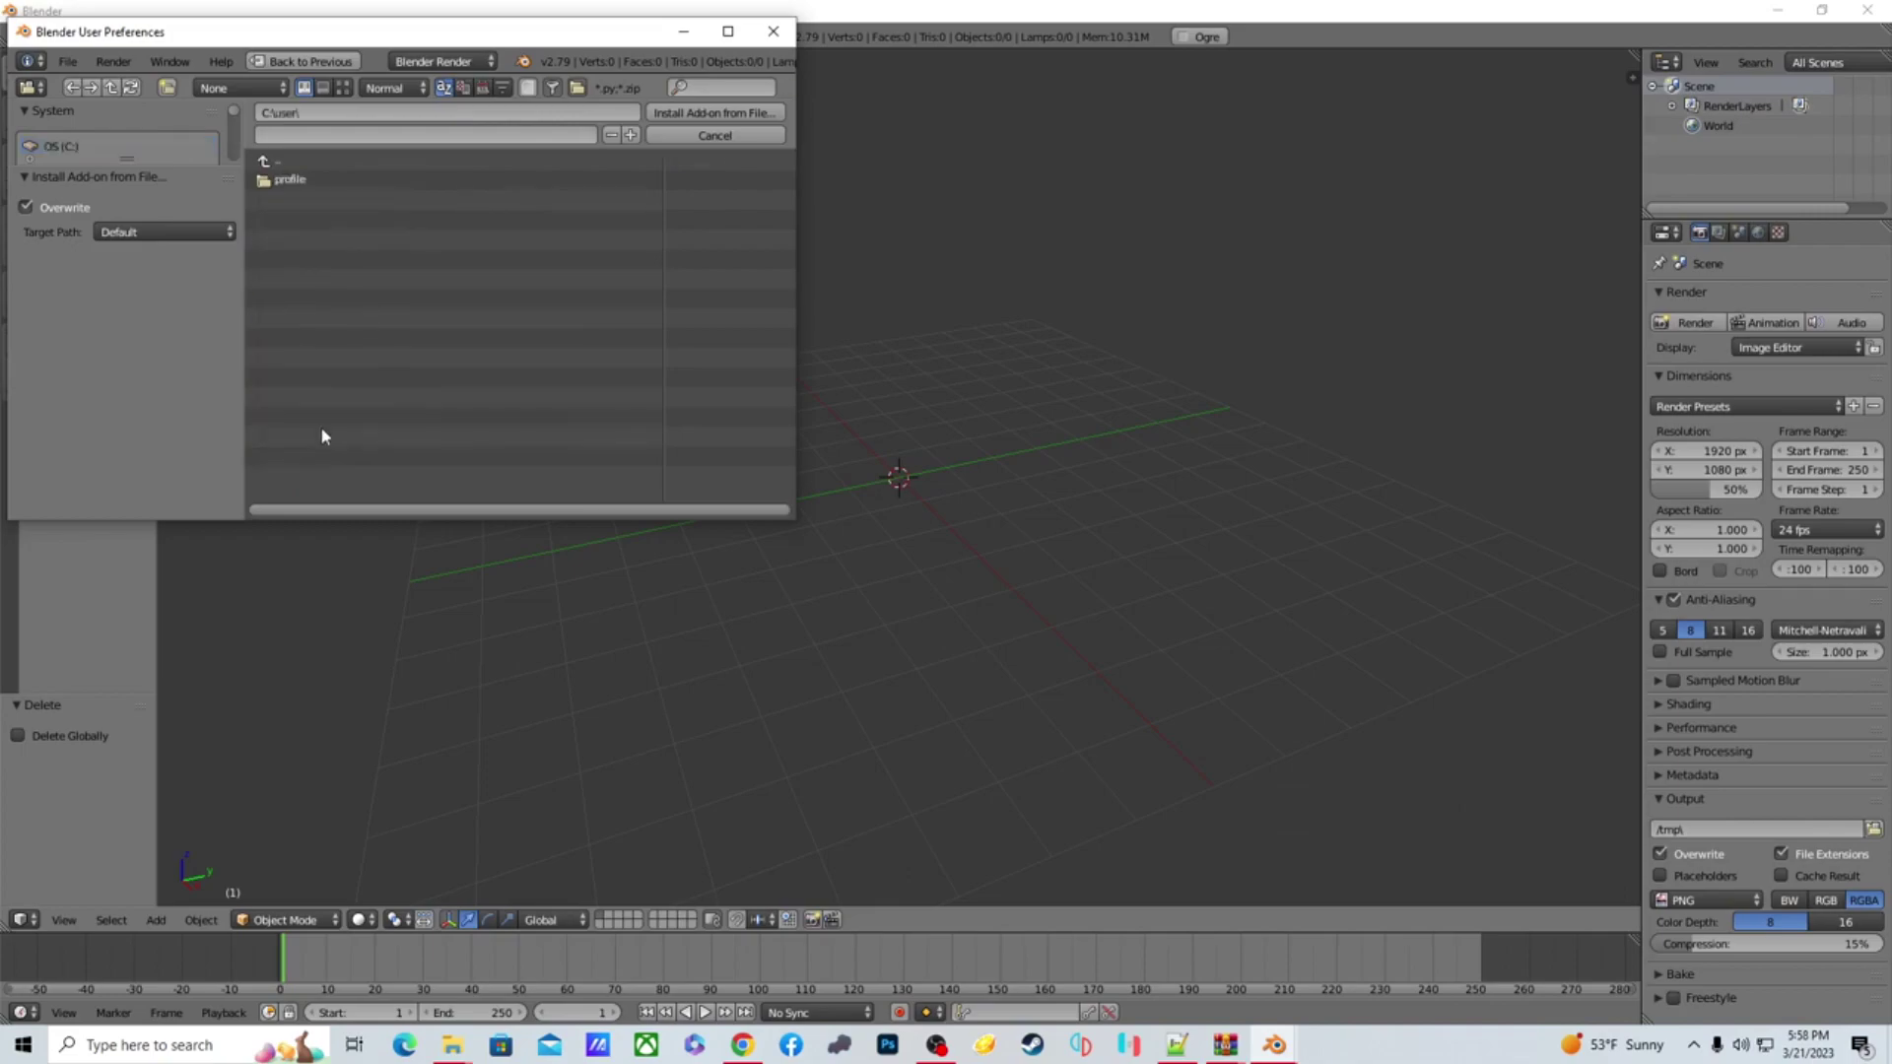
pyautogui.press('BackSpace')
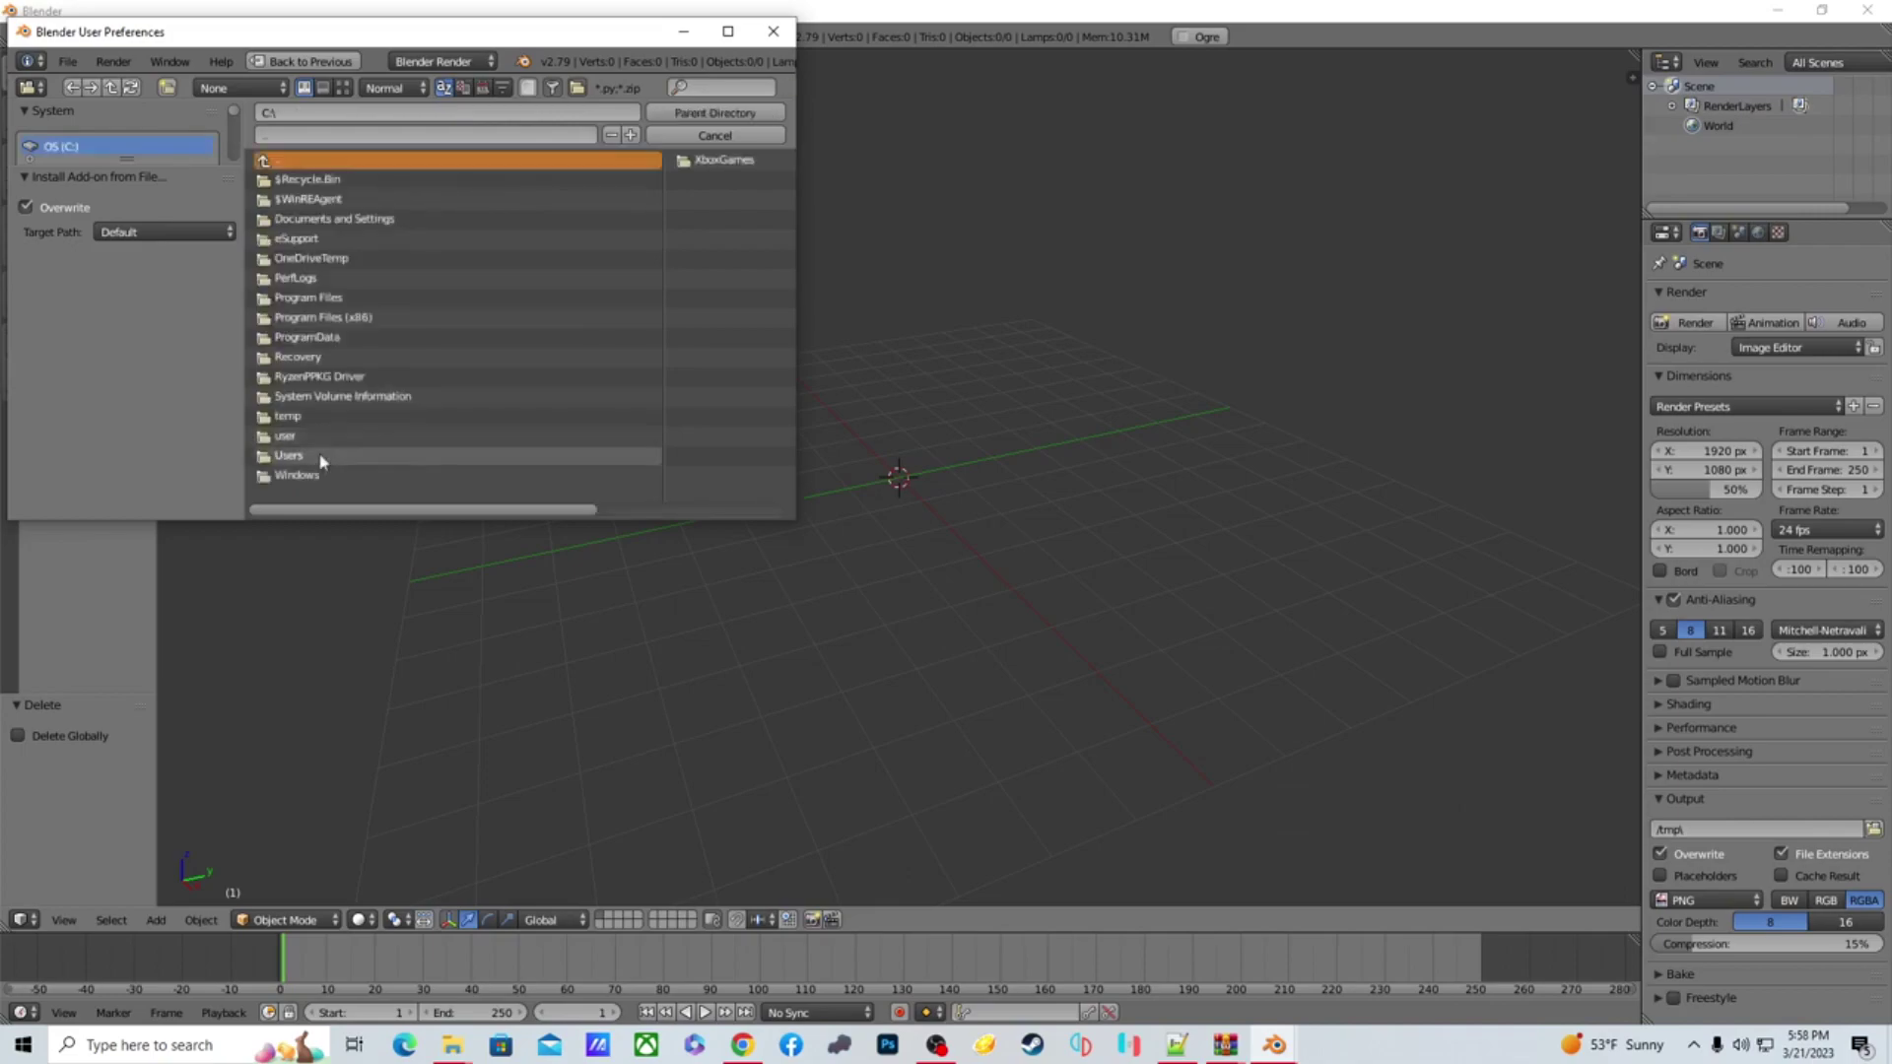
pyautogui.click(321, 457)
pyautogui.click(286, 181)
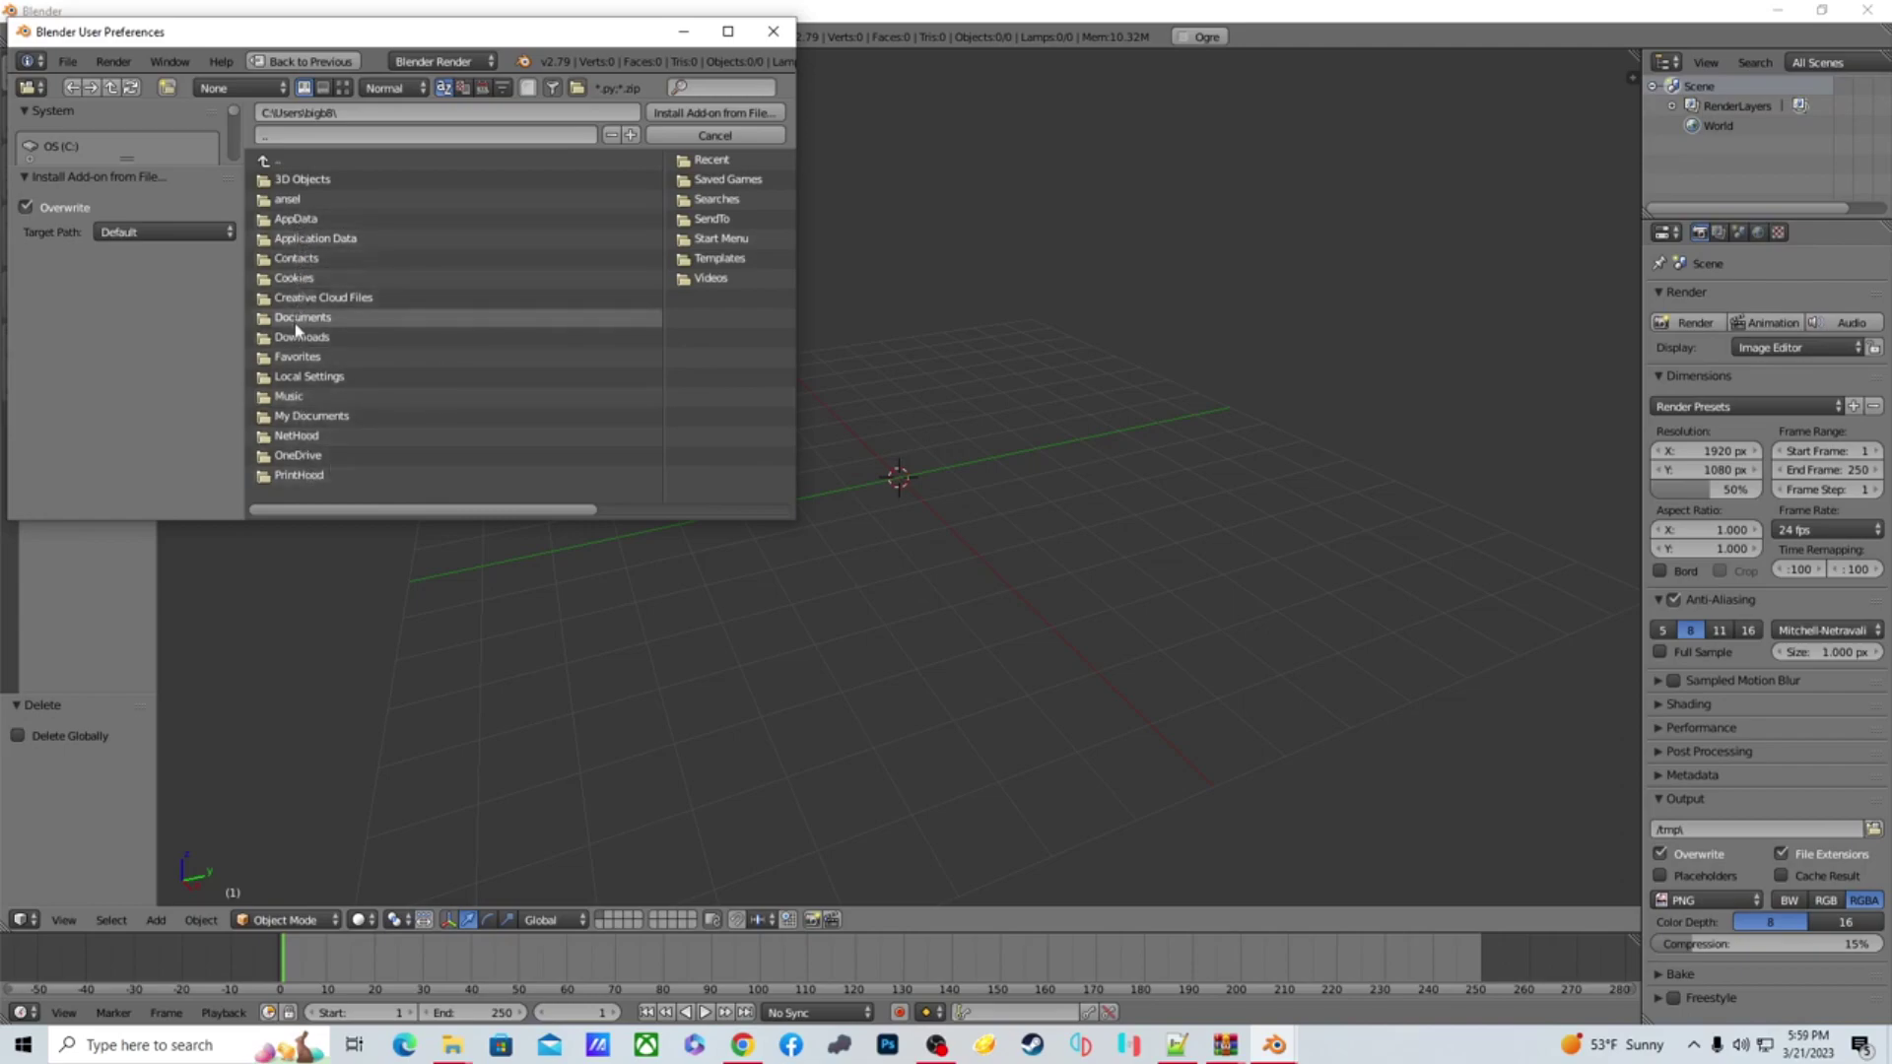
# Go to Desktop\blender and install the RoR_ImportExport_0.7.1 (1).zip add-on
pyautogui.click(315, 418)
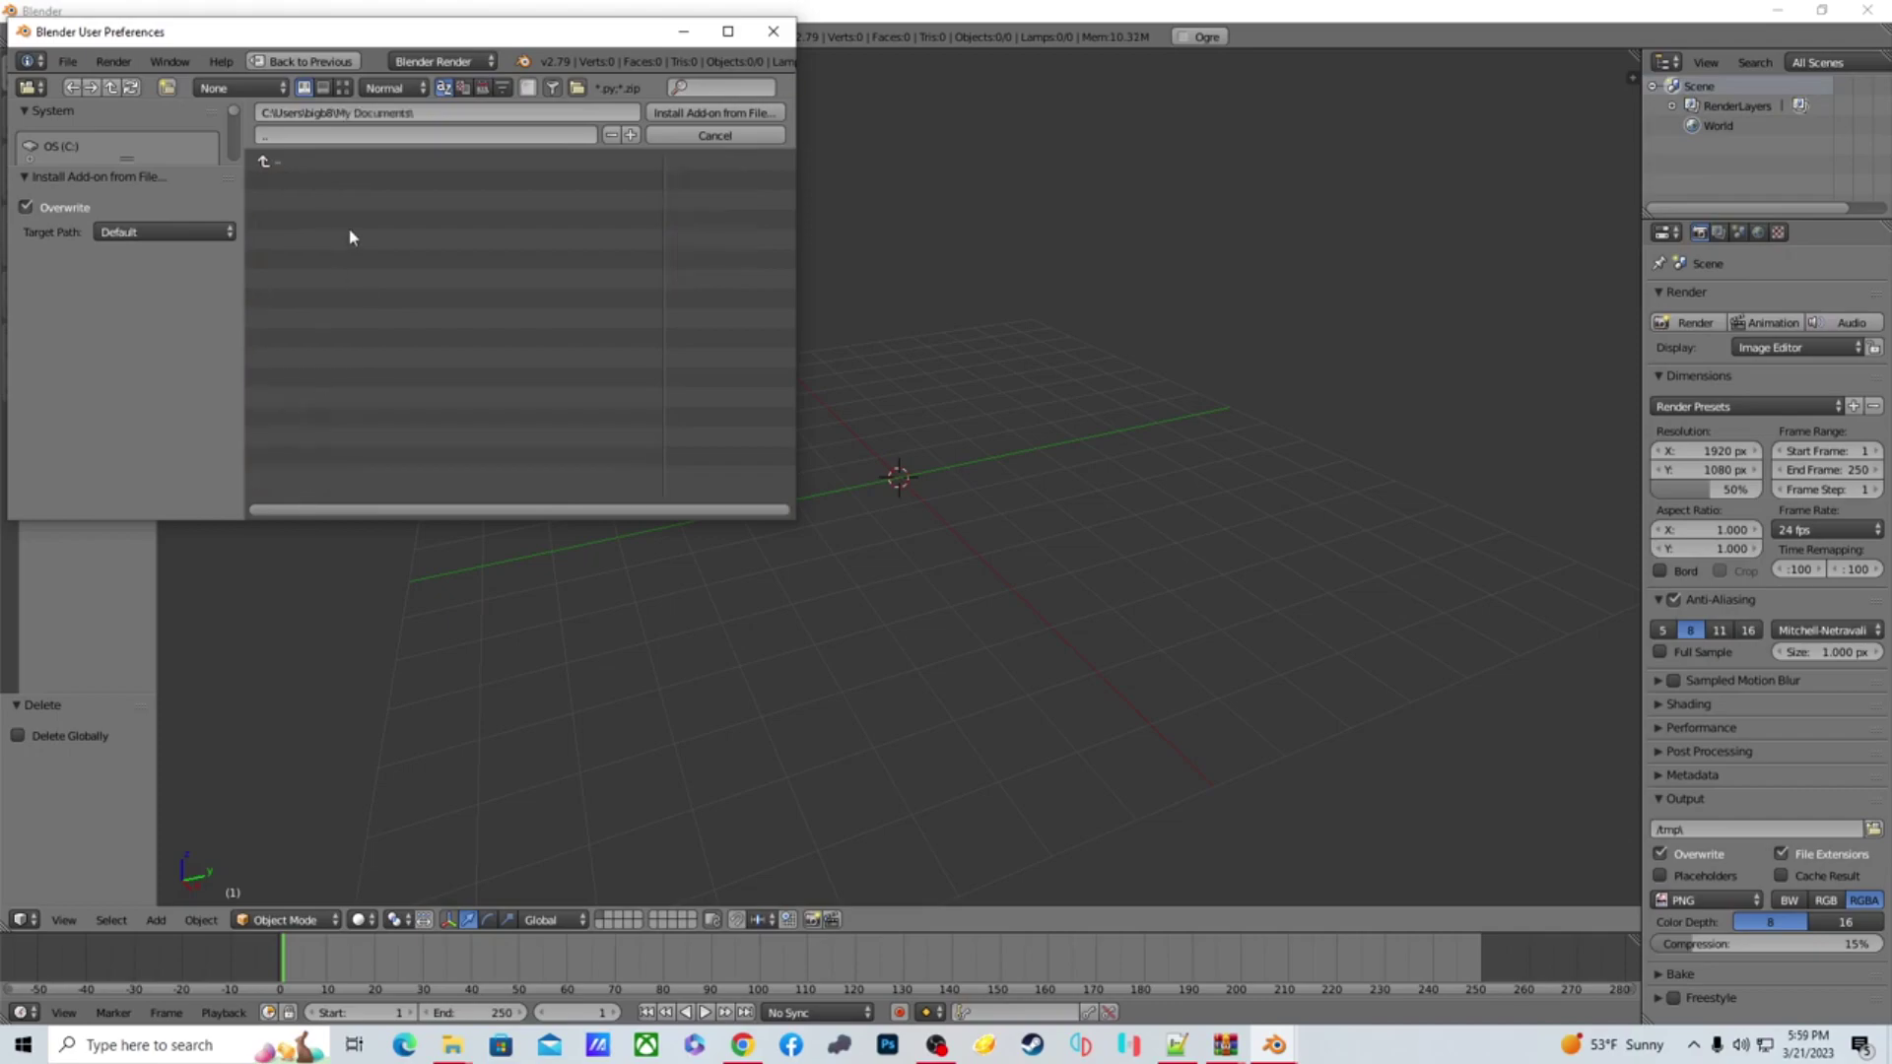
pyautogui.click(258, 163)
pyautogui.scroll(-3, 232, 119)
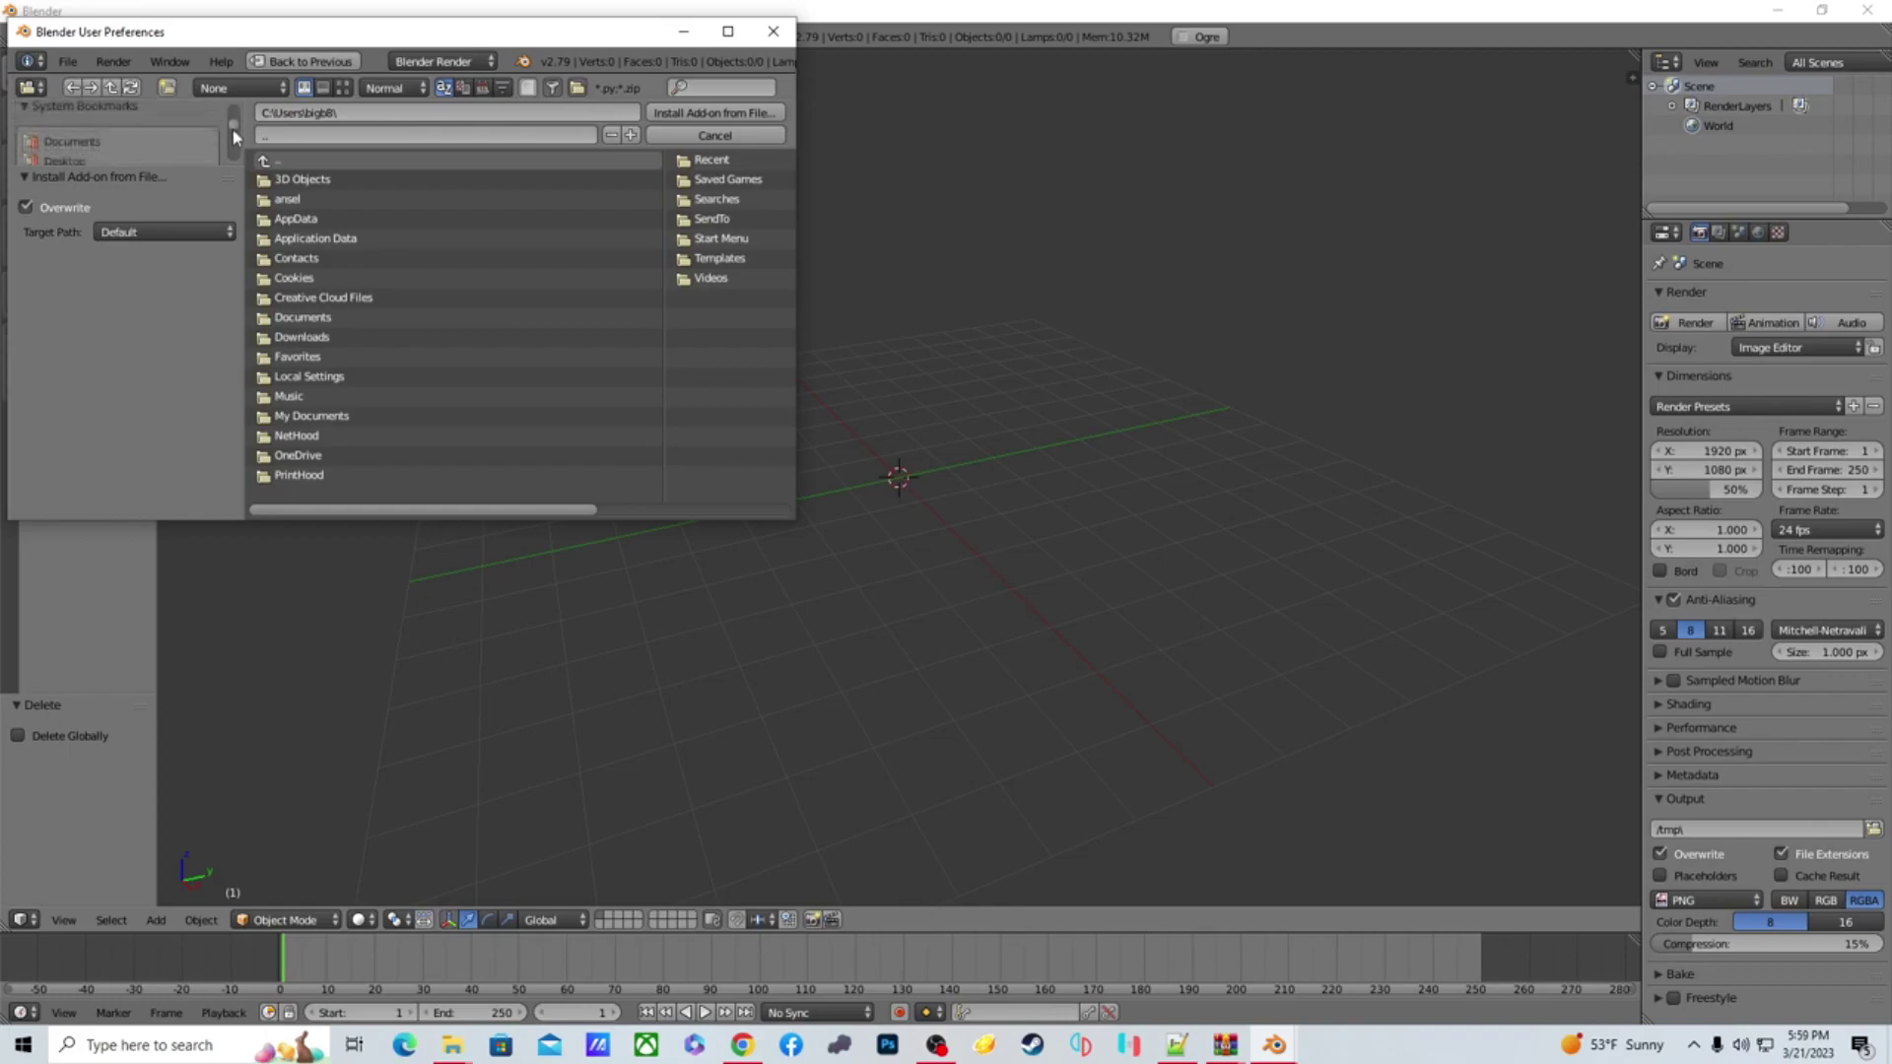
pyautogui.click(87, 118)
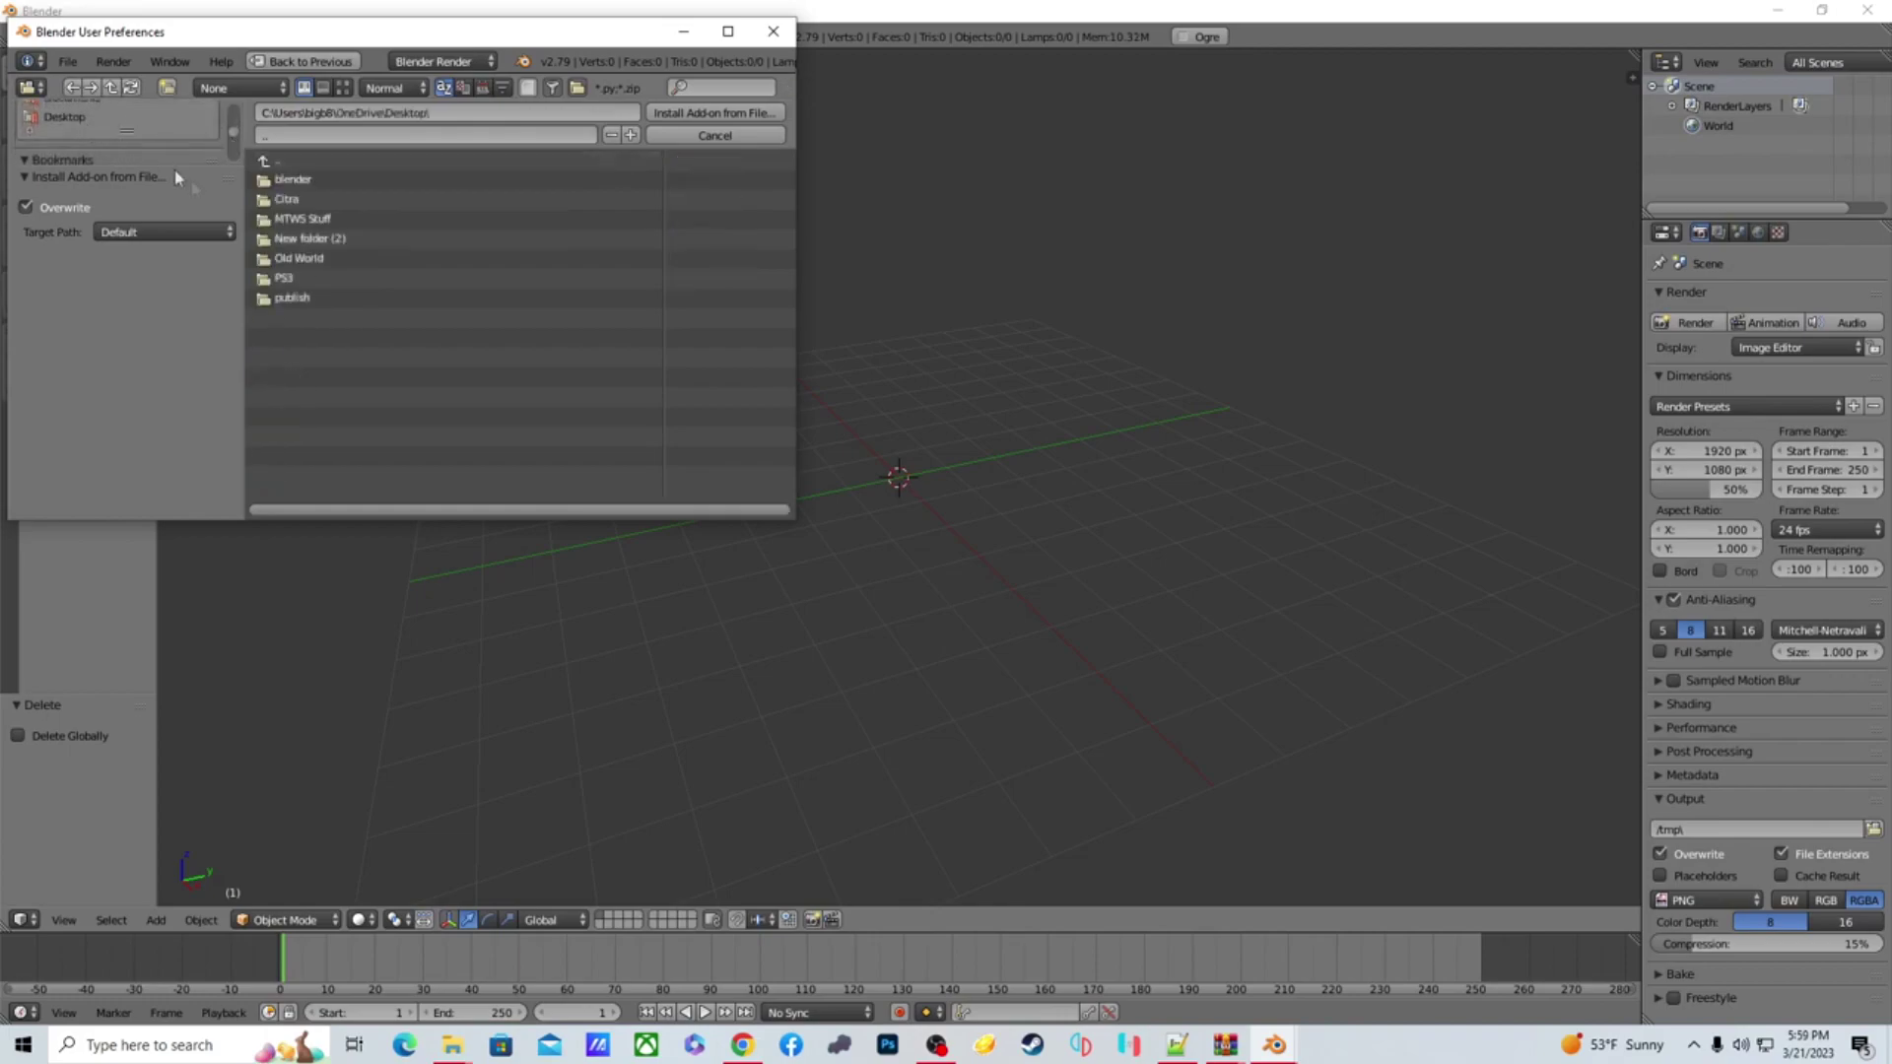
pyautogui.click(286, 179)
pyautogui.click(288, 223)
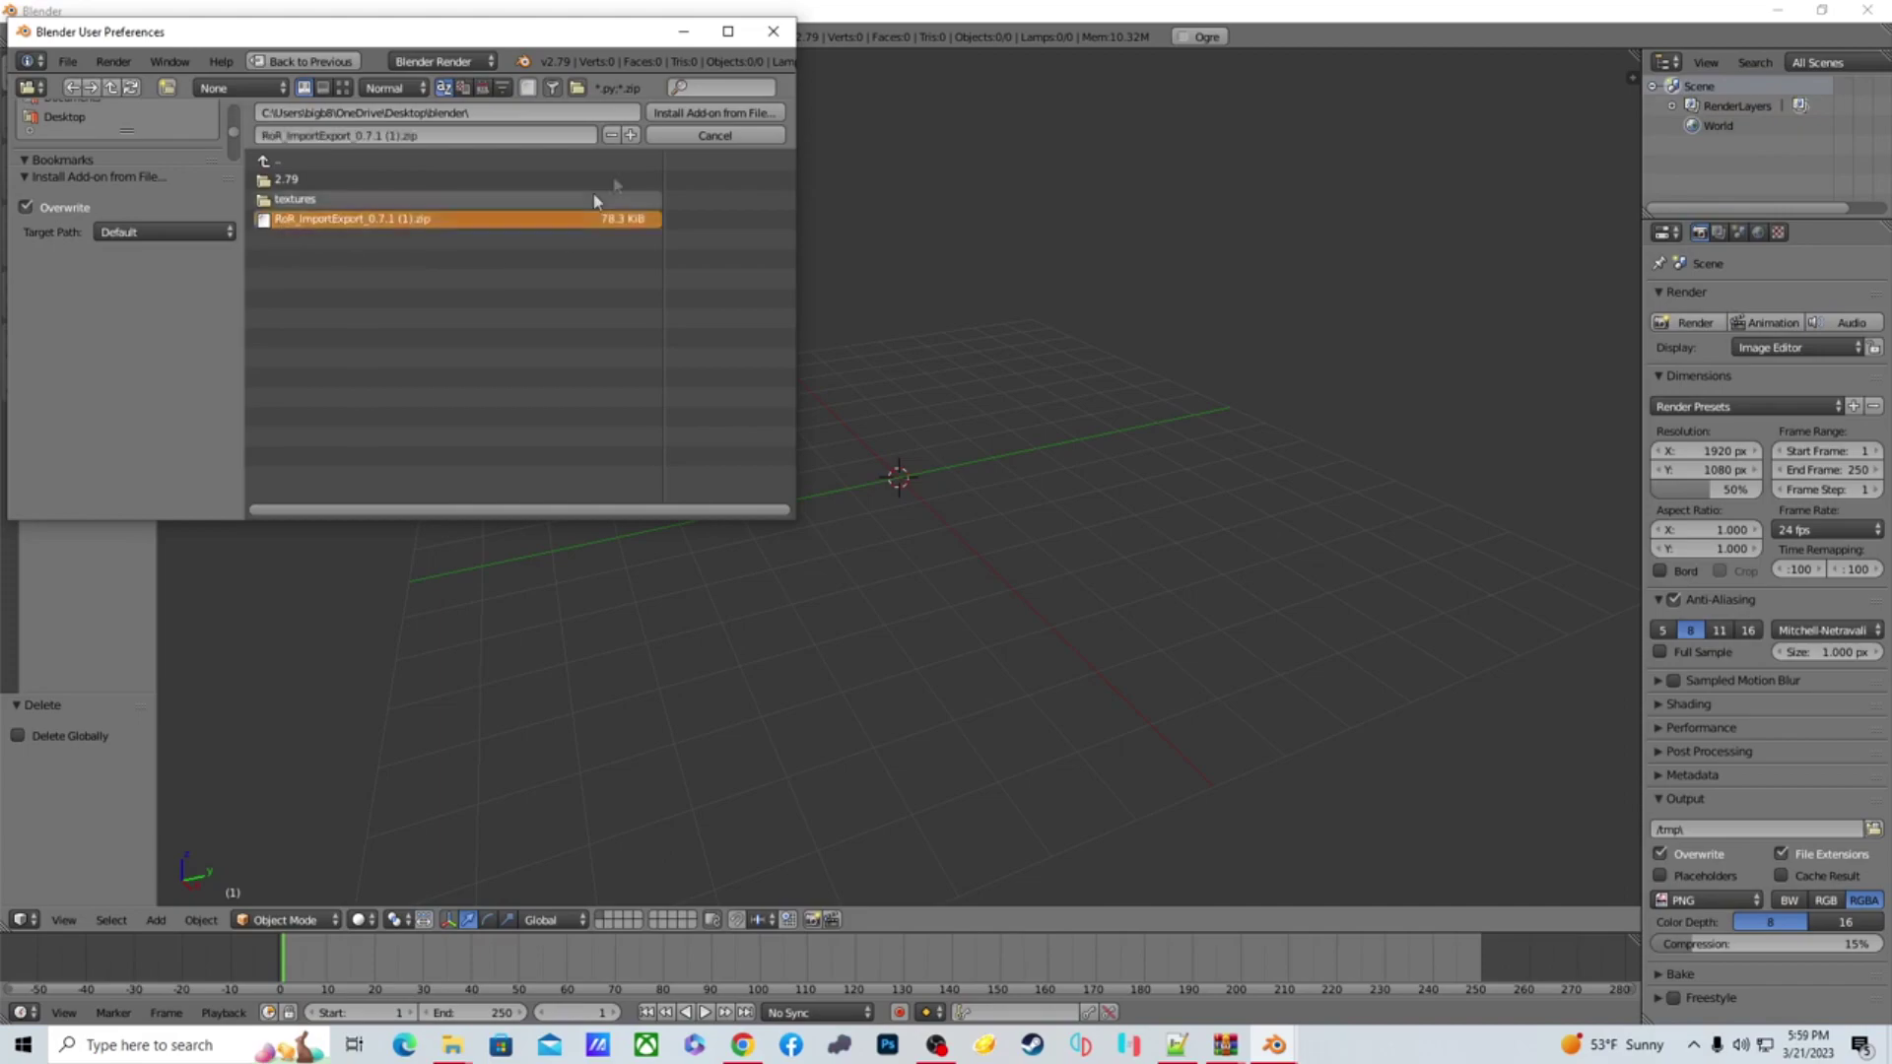
pyautogui.click(671, 114)
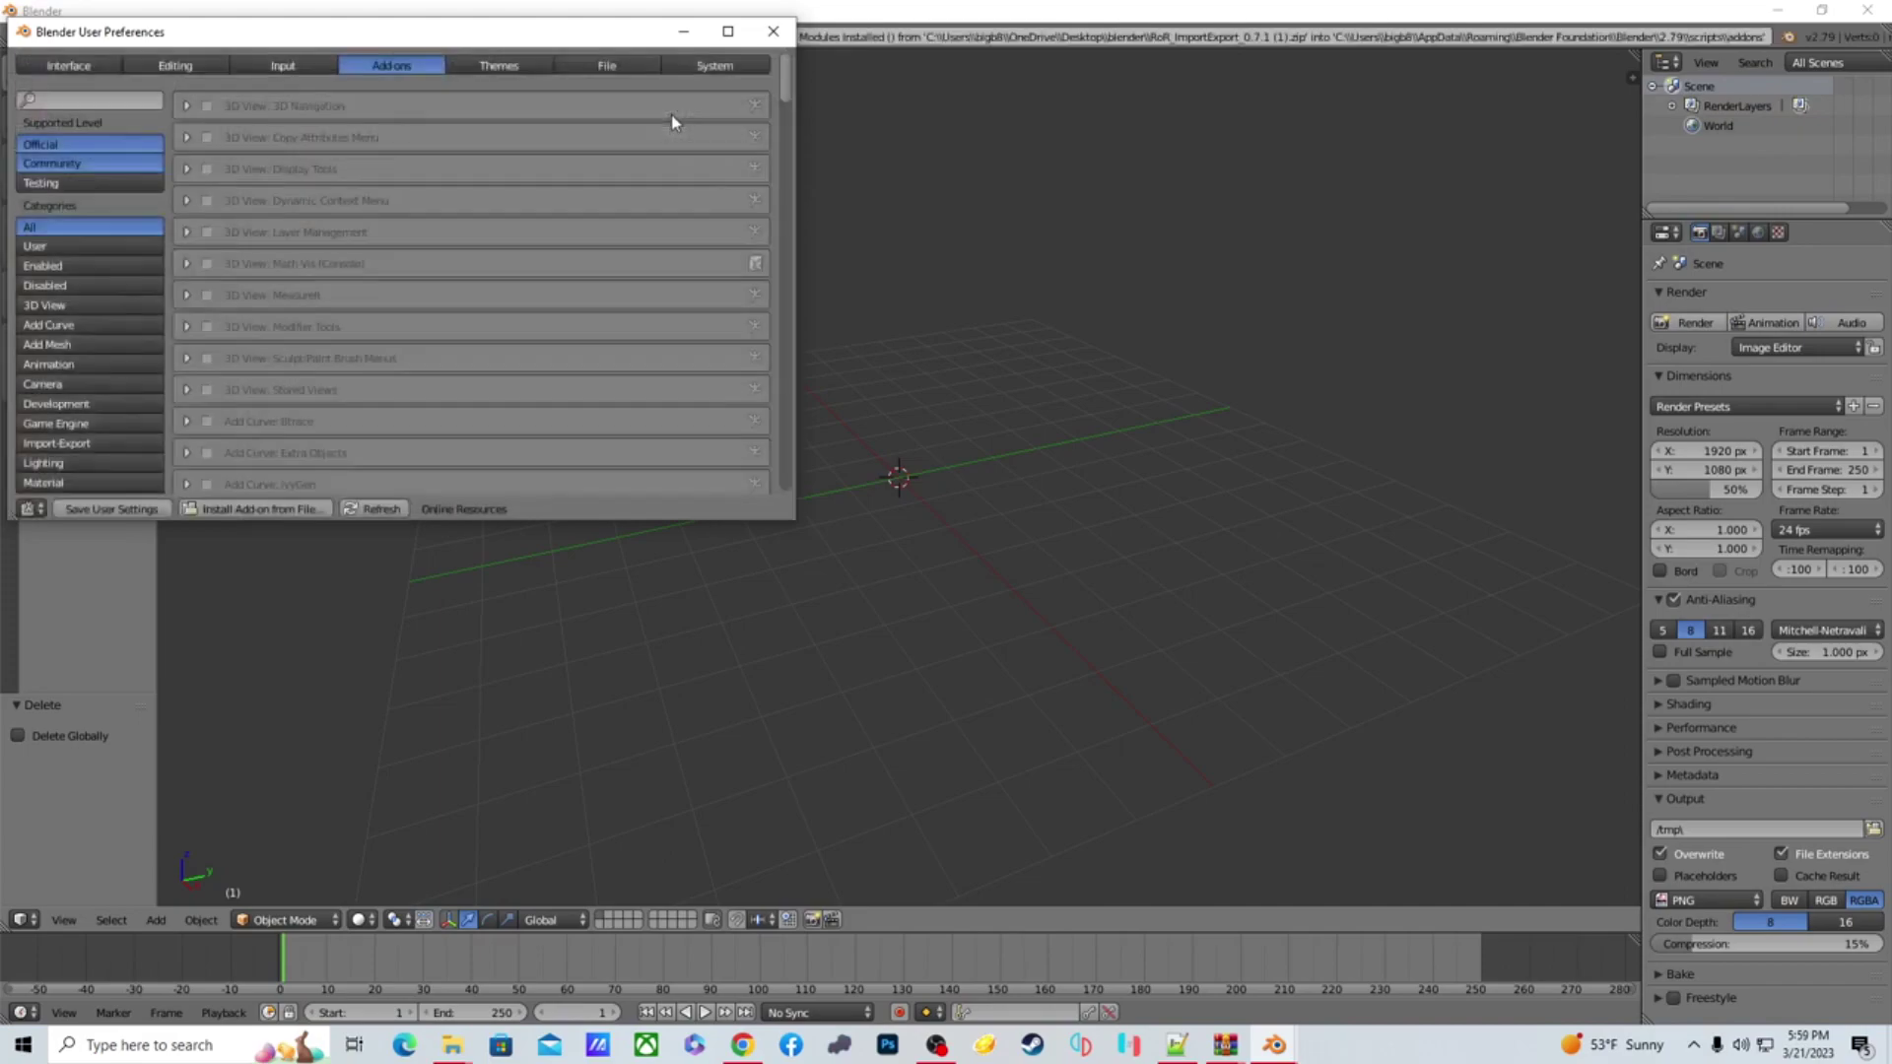
# Filter add-ons by 'ogre', keep both Rigs of Rods OGRE add-ons enabled, save settings and close
pyautogui.click(77, 101)
pyautogui.write('ogre')
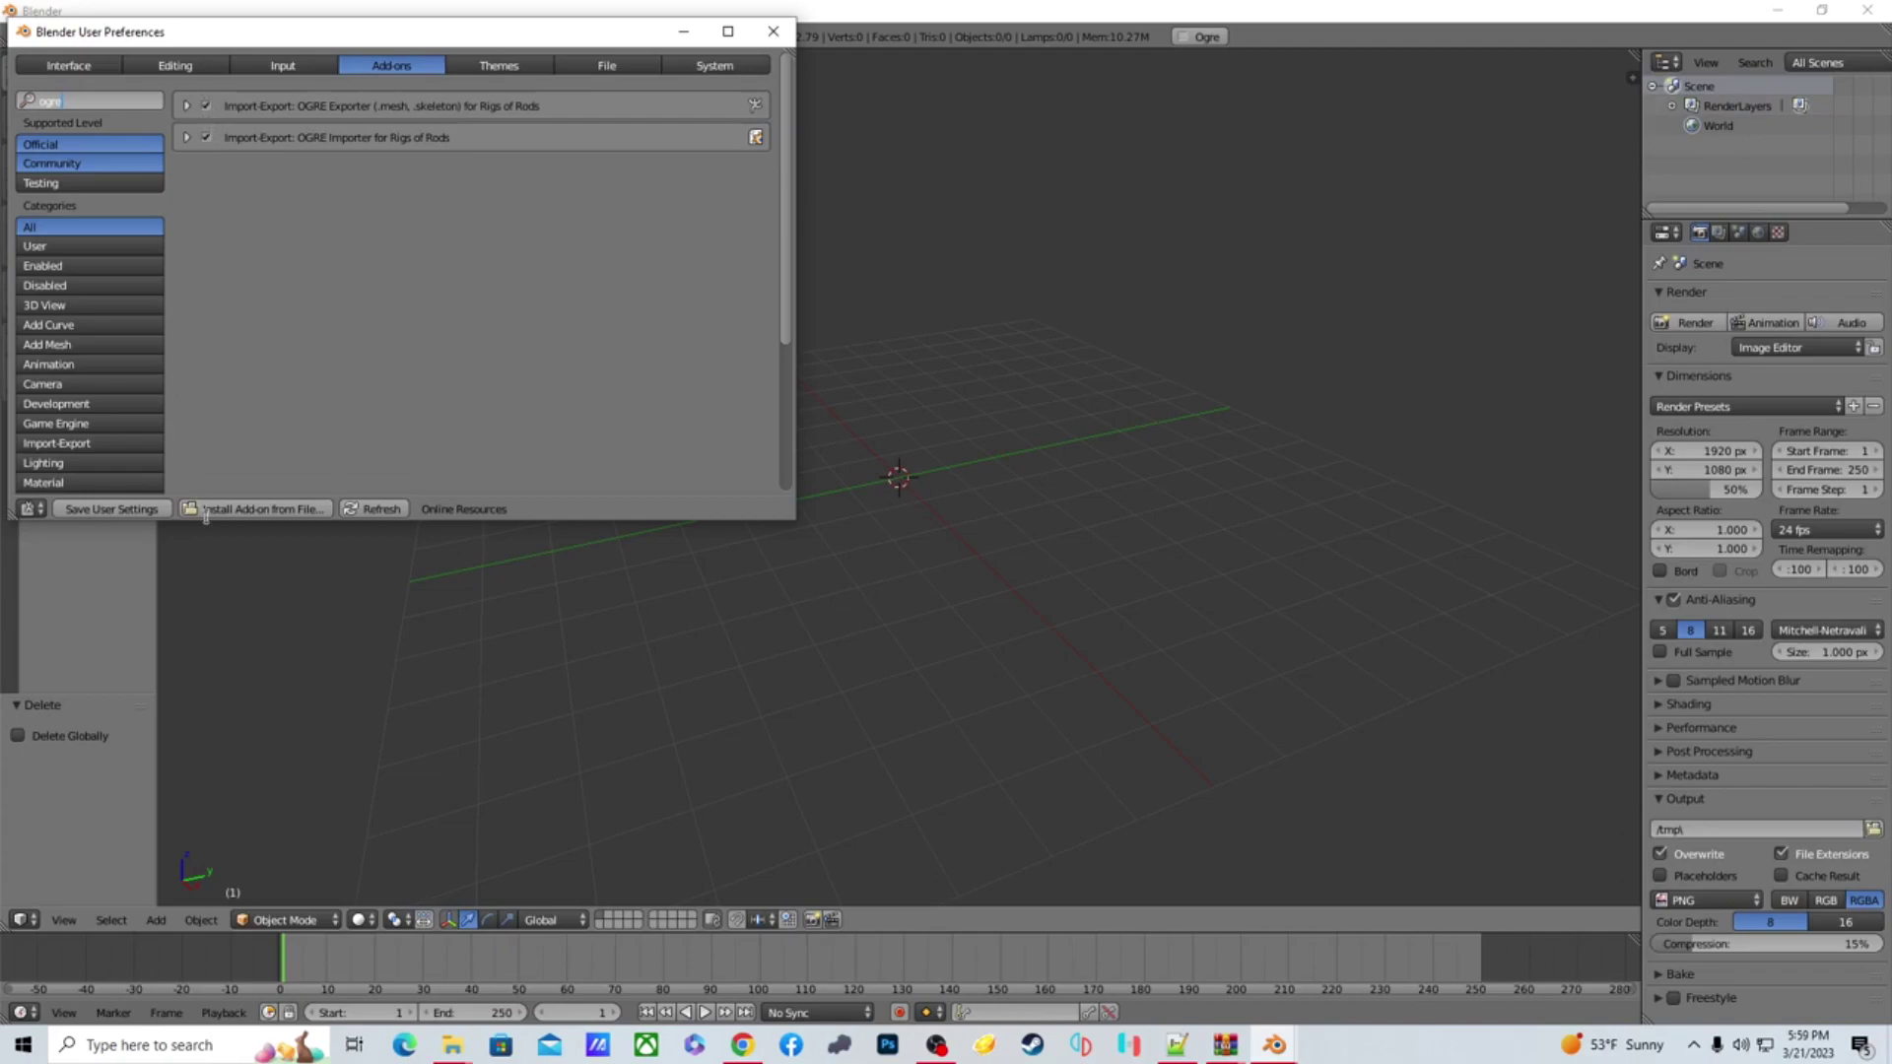
pyautogui.click(112, 509)
pyautogui.click(774, 33)
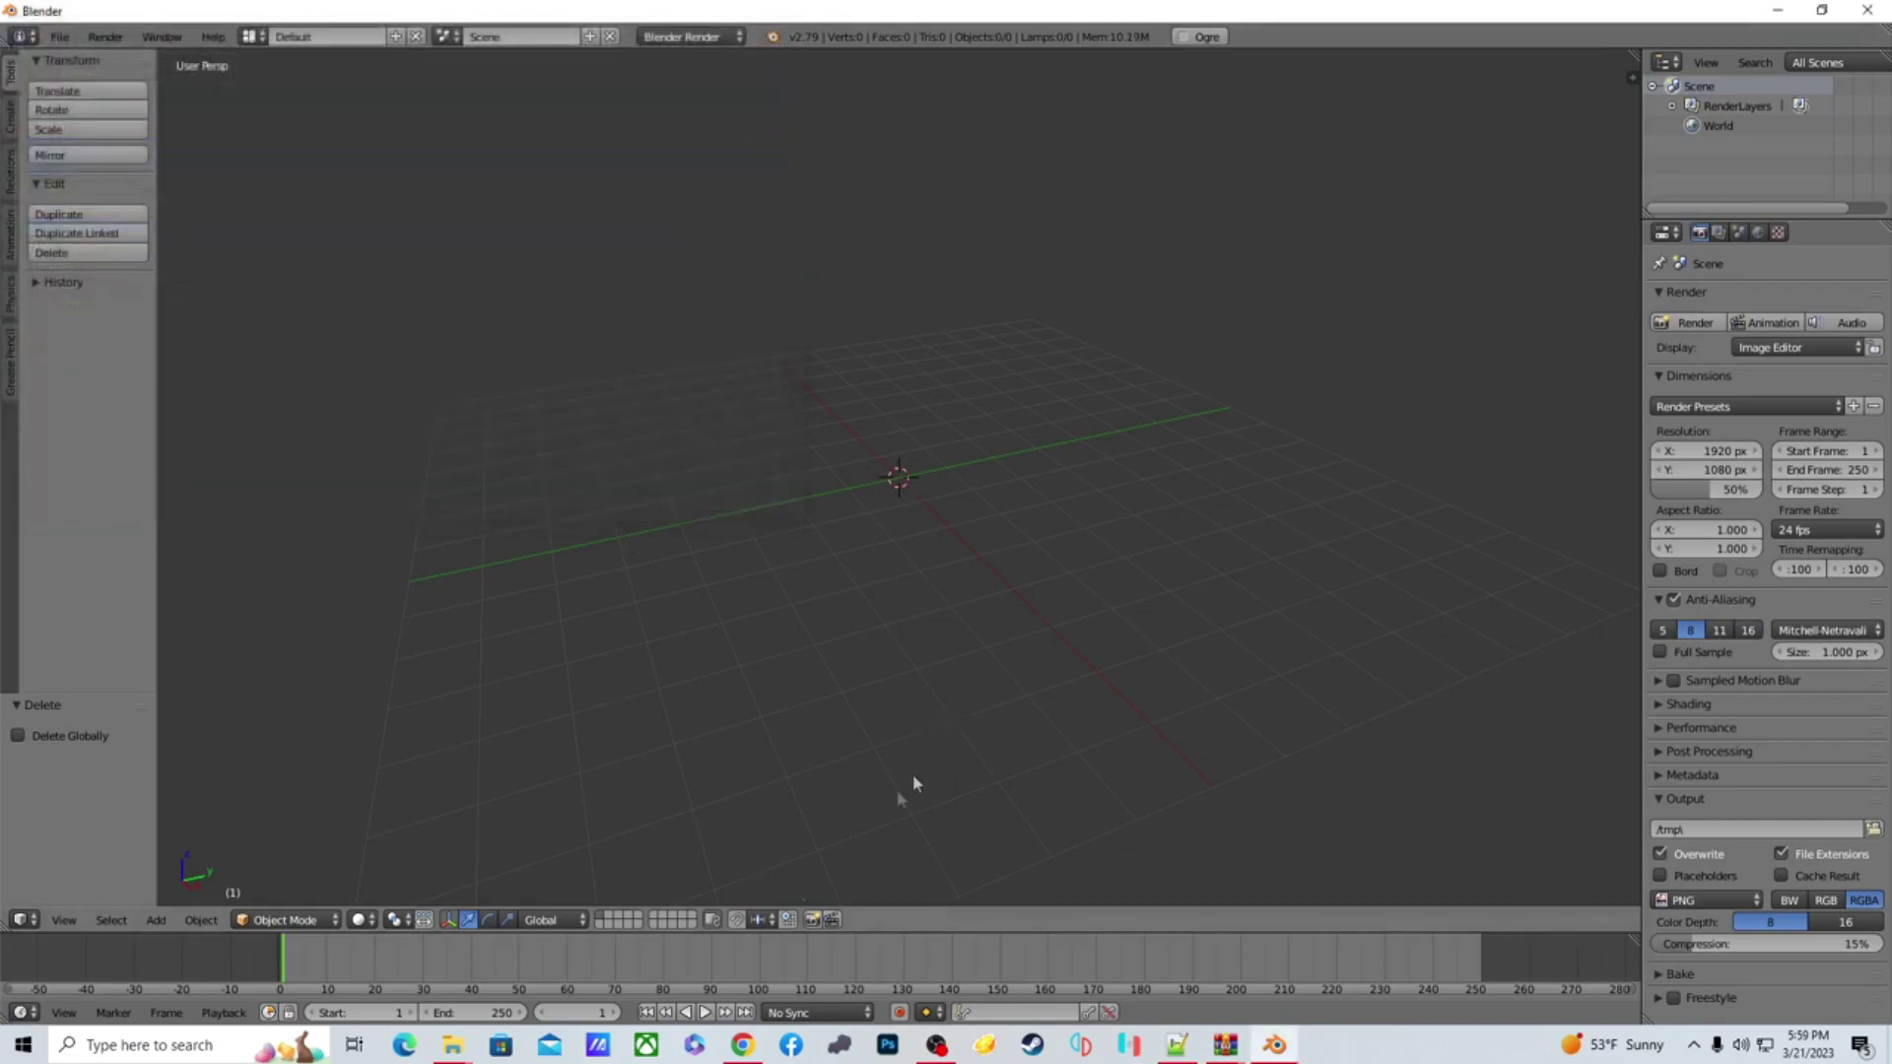
pyautogui.moveTo(444, 1059)
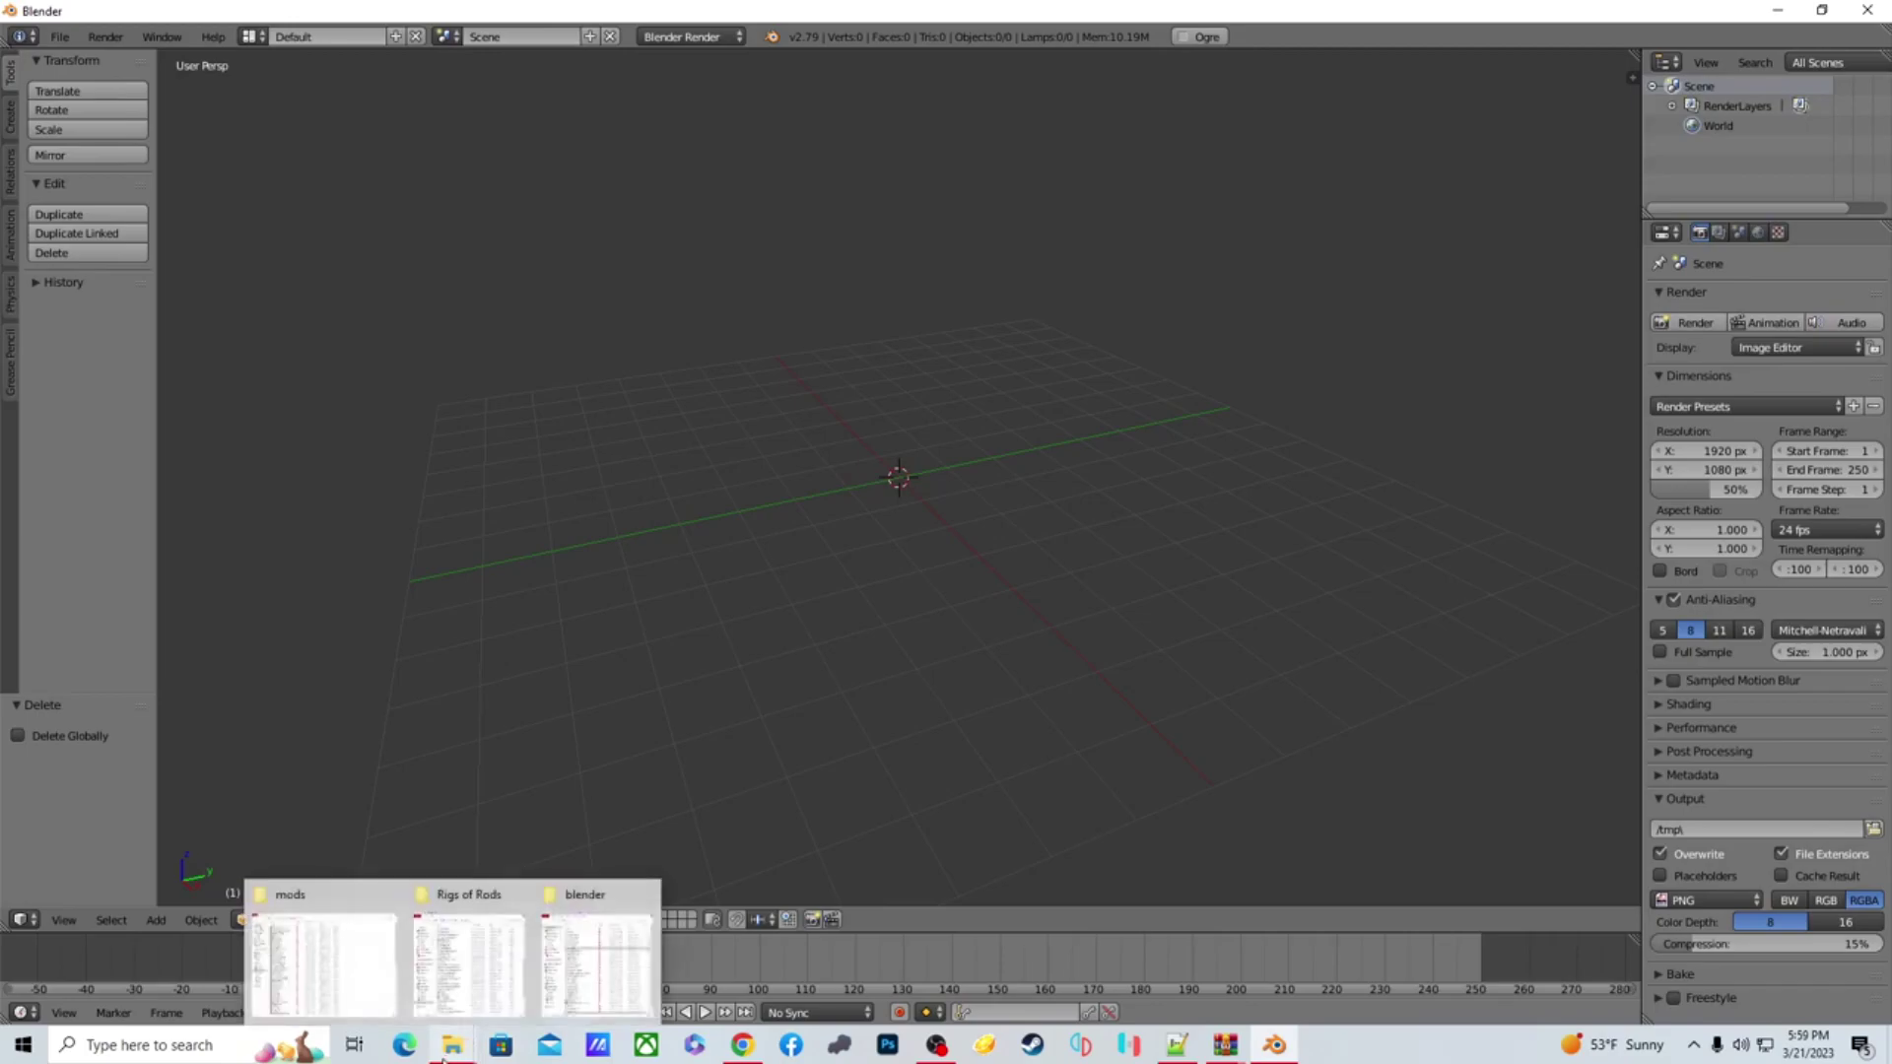
# Open the mods 'test' folder and browse its mesh, material and texture files
pyautogui.click(374, 936)
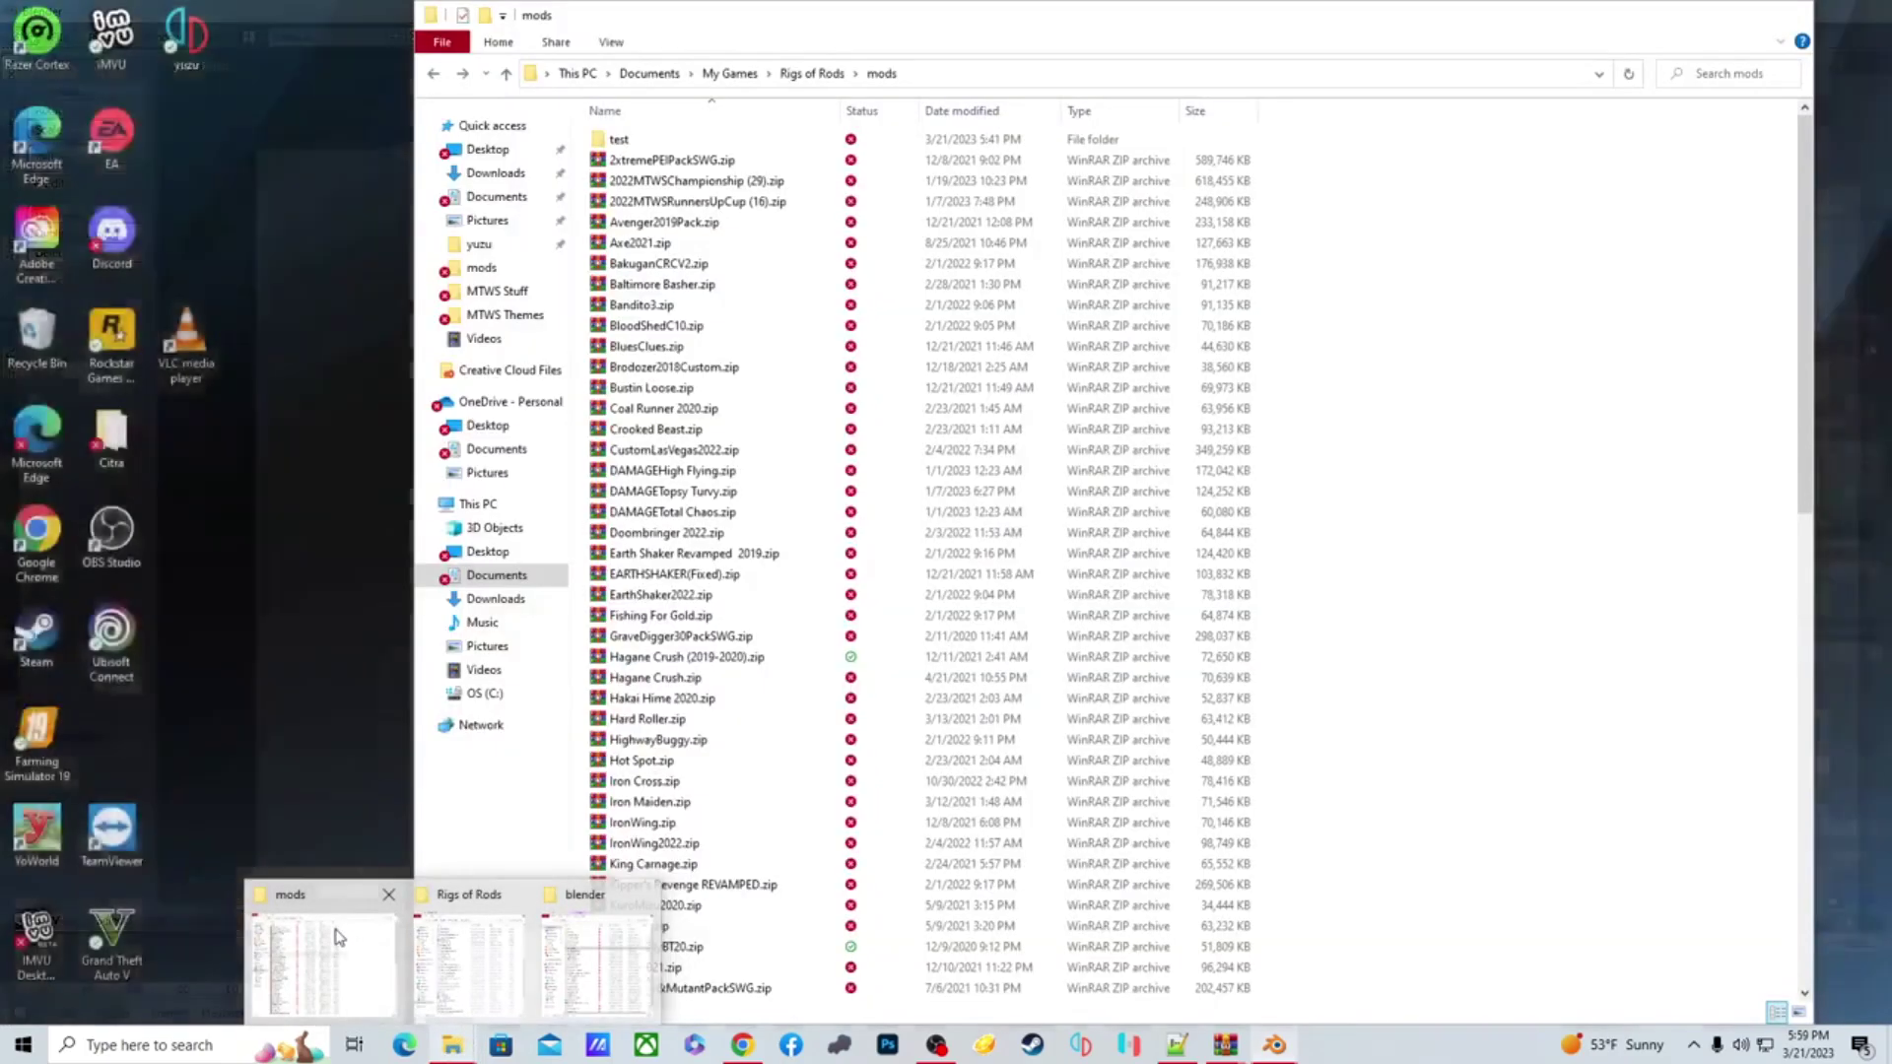
pyautogui.doubleClick(827, 141)
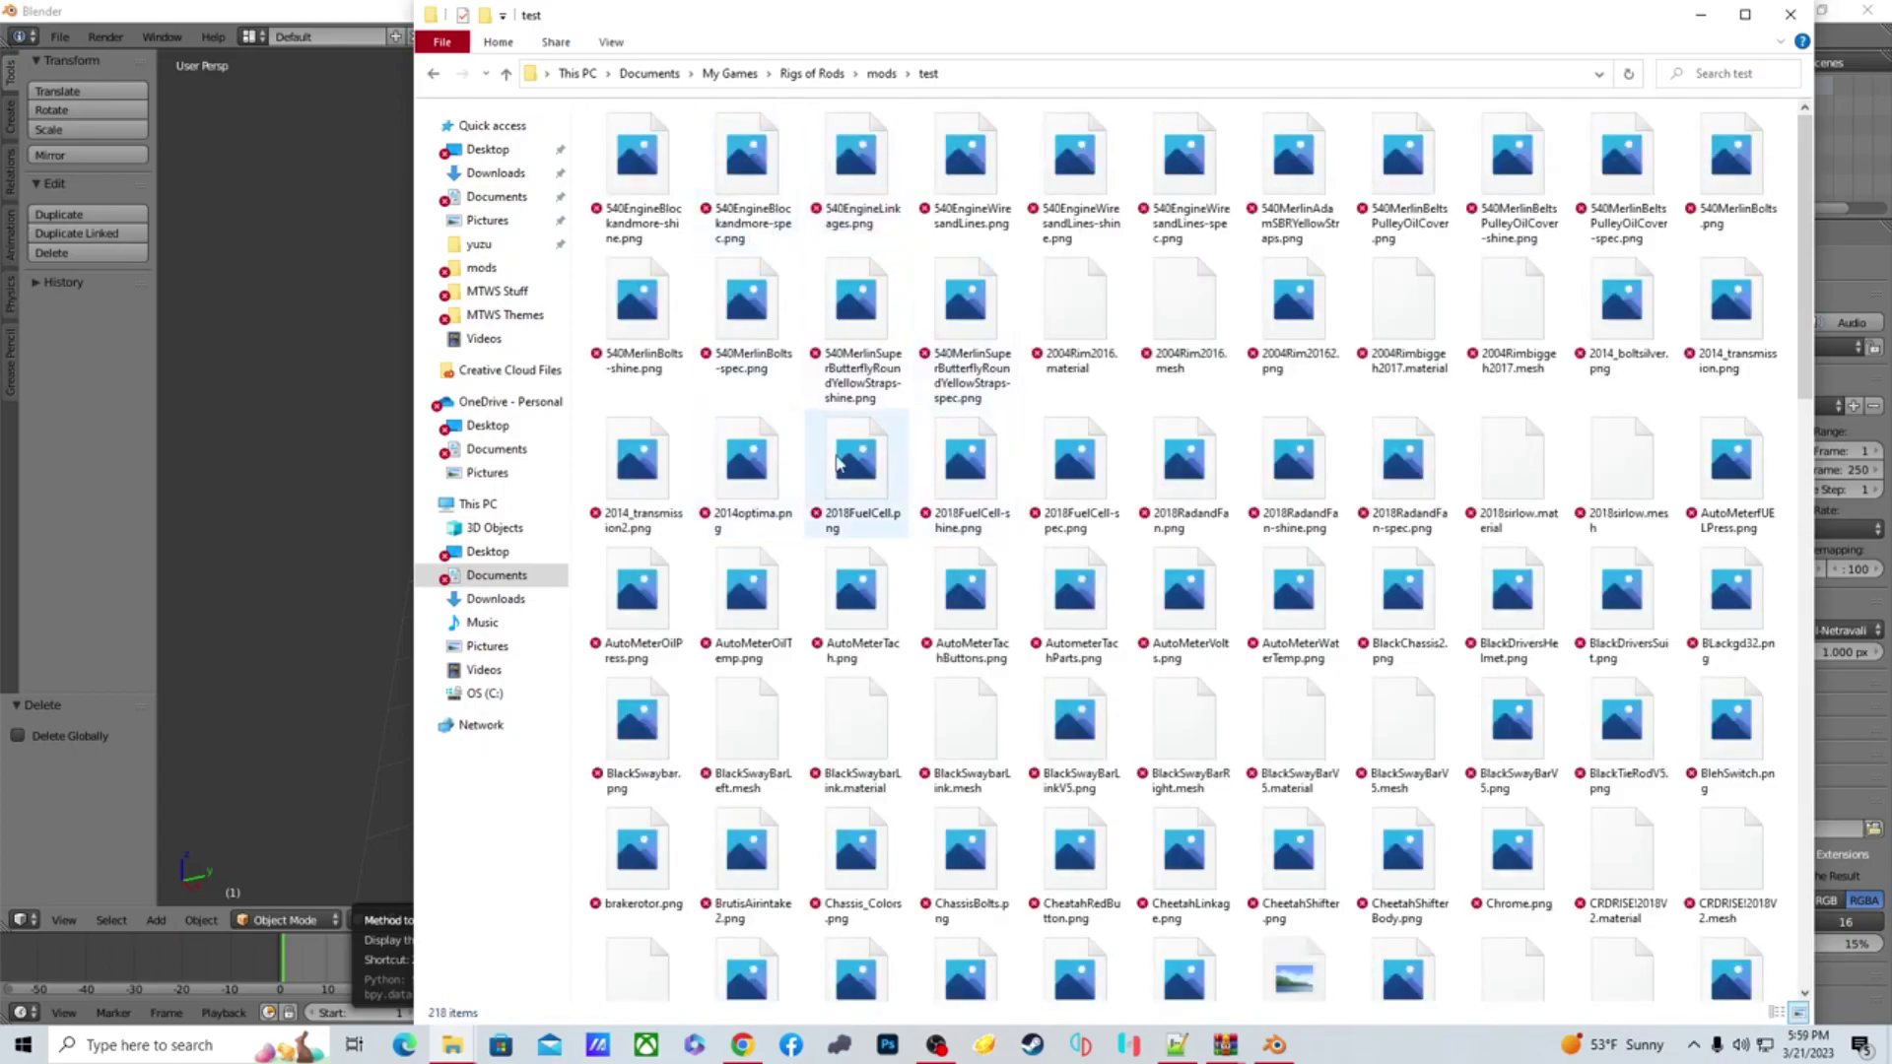
pyautogui.click(1081, 365)
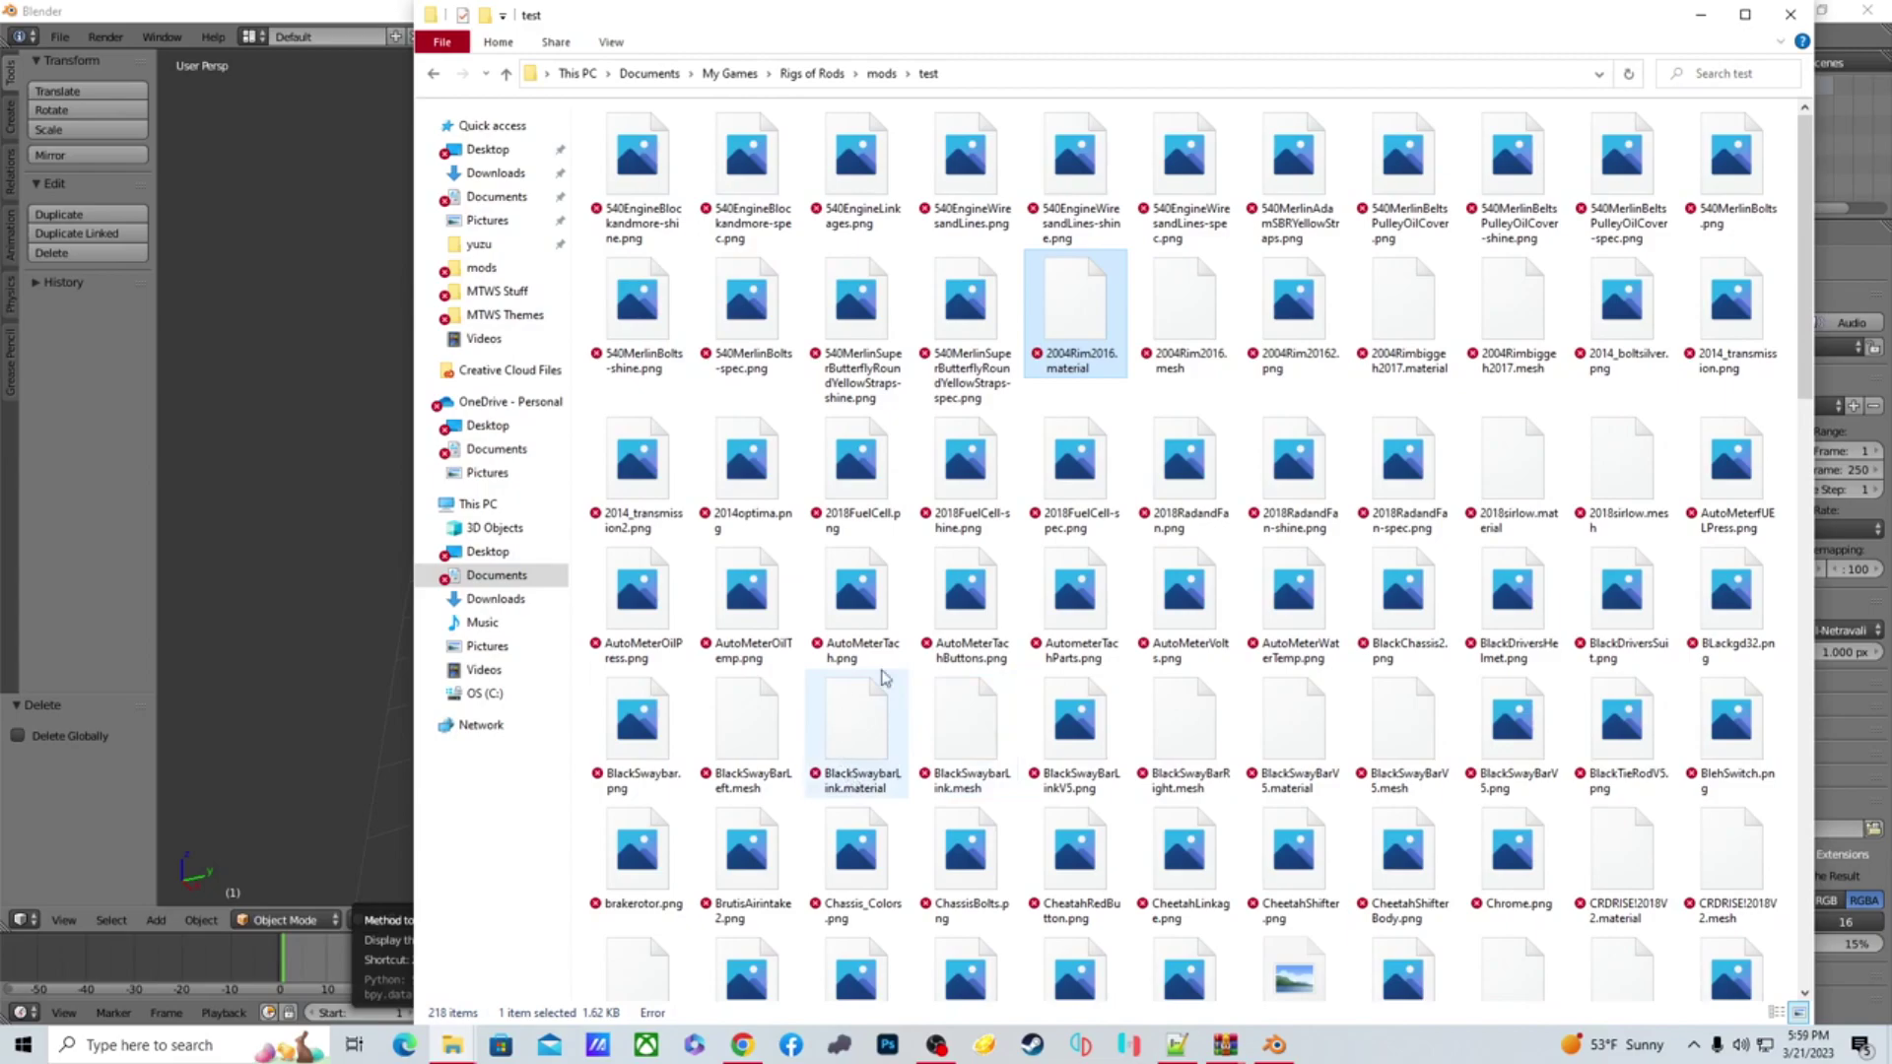
pyautogui.click(1015, 641)
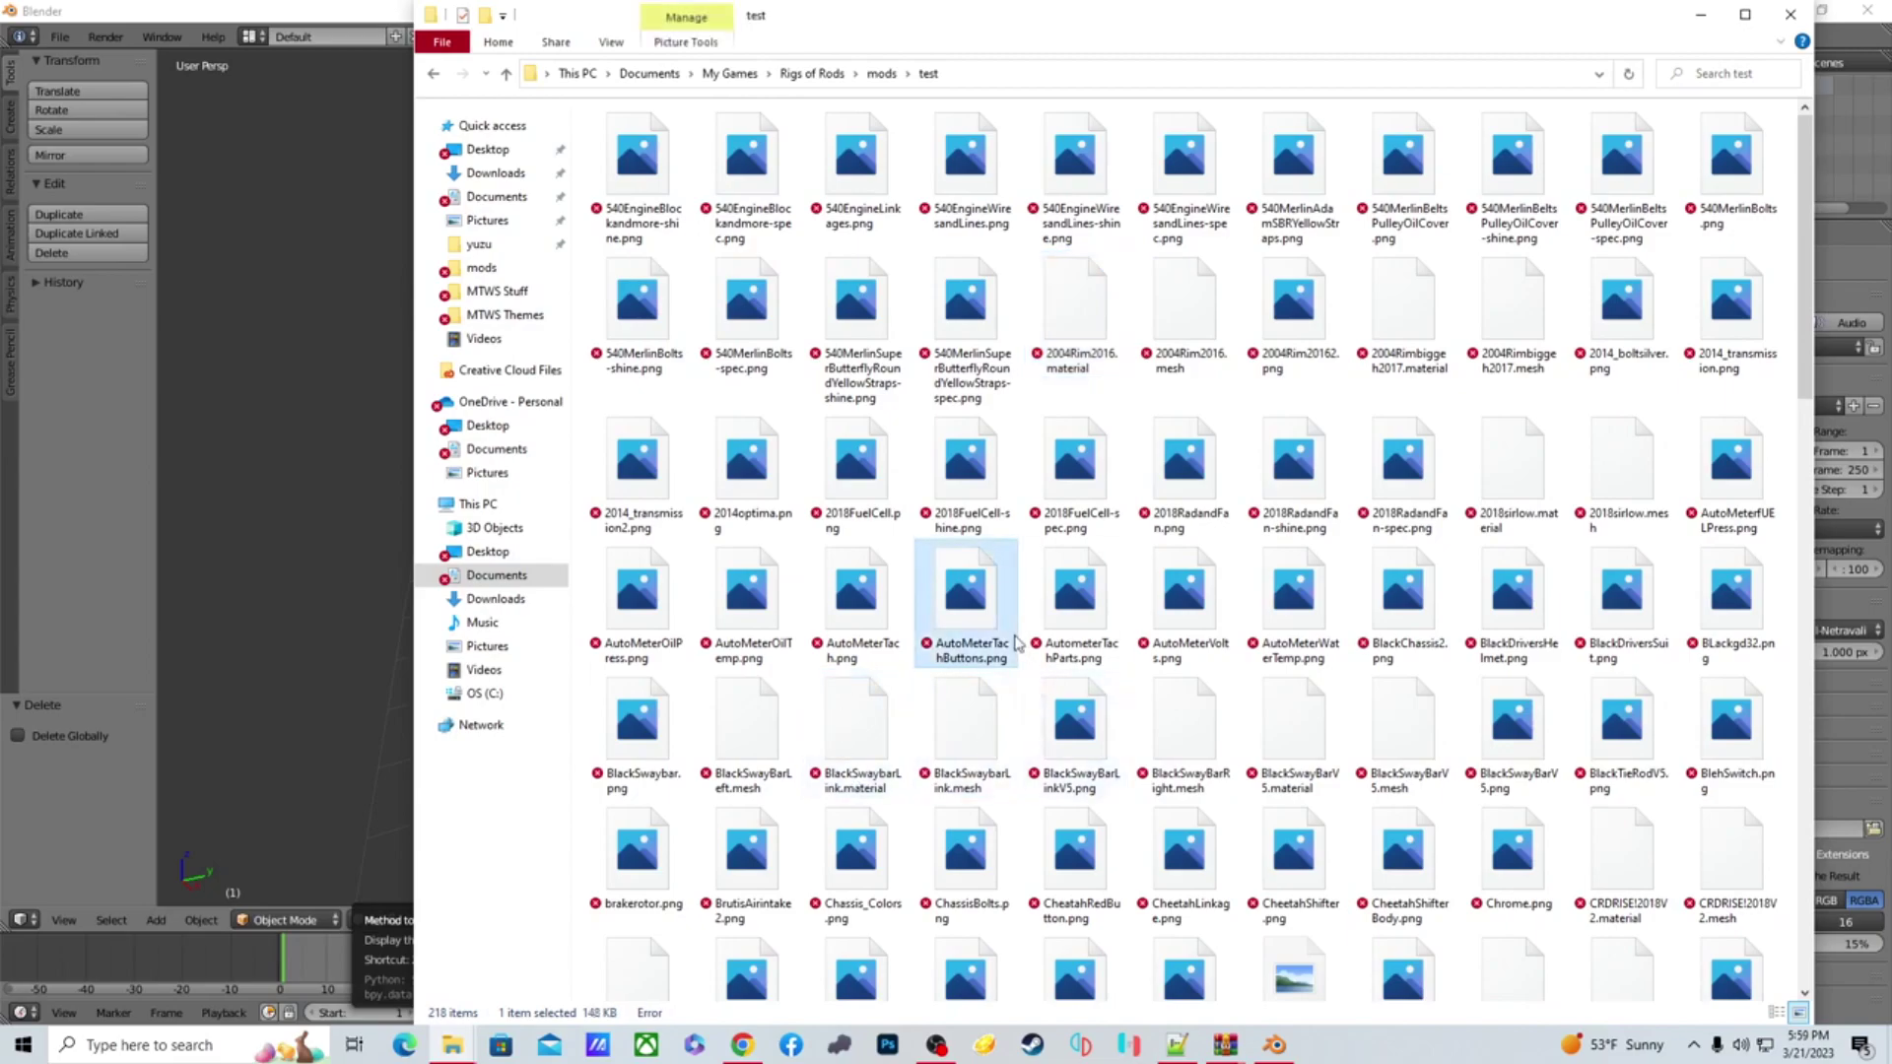
pyautogui.press('Down')
pyautogui.press('Down')
pyautogui.press('Down')
pyautogui.press('Down')
pyautogui.press('Down')
pyautogui.press('Down')
pyautogui.press('Down')
pyautogui.press('Down')
pyautogui.press('Down')
pyautogui.press('Down')
pyautogui.press('Down')
pyautogui.press('Down')
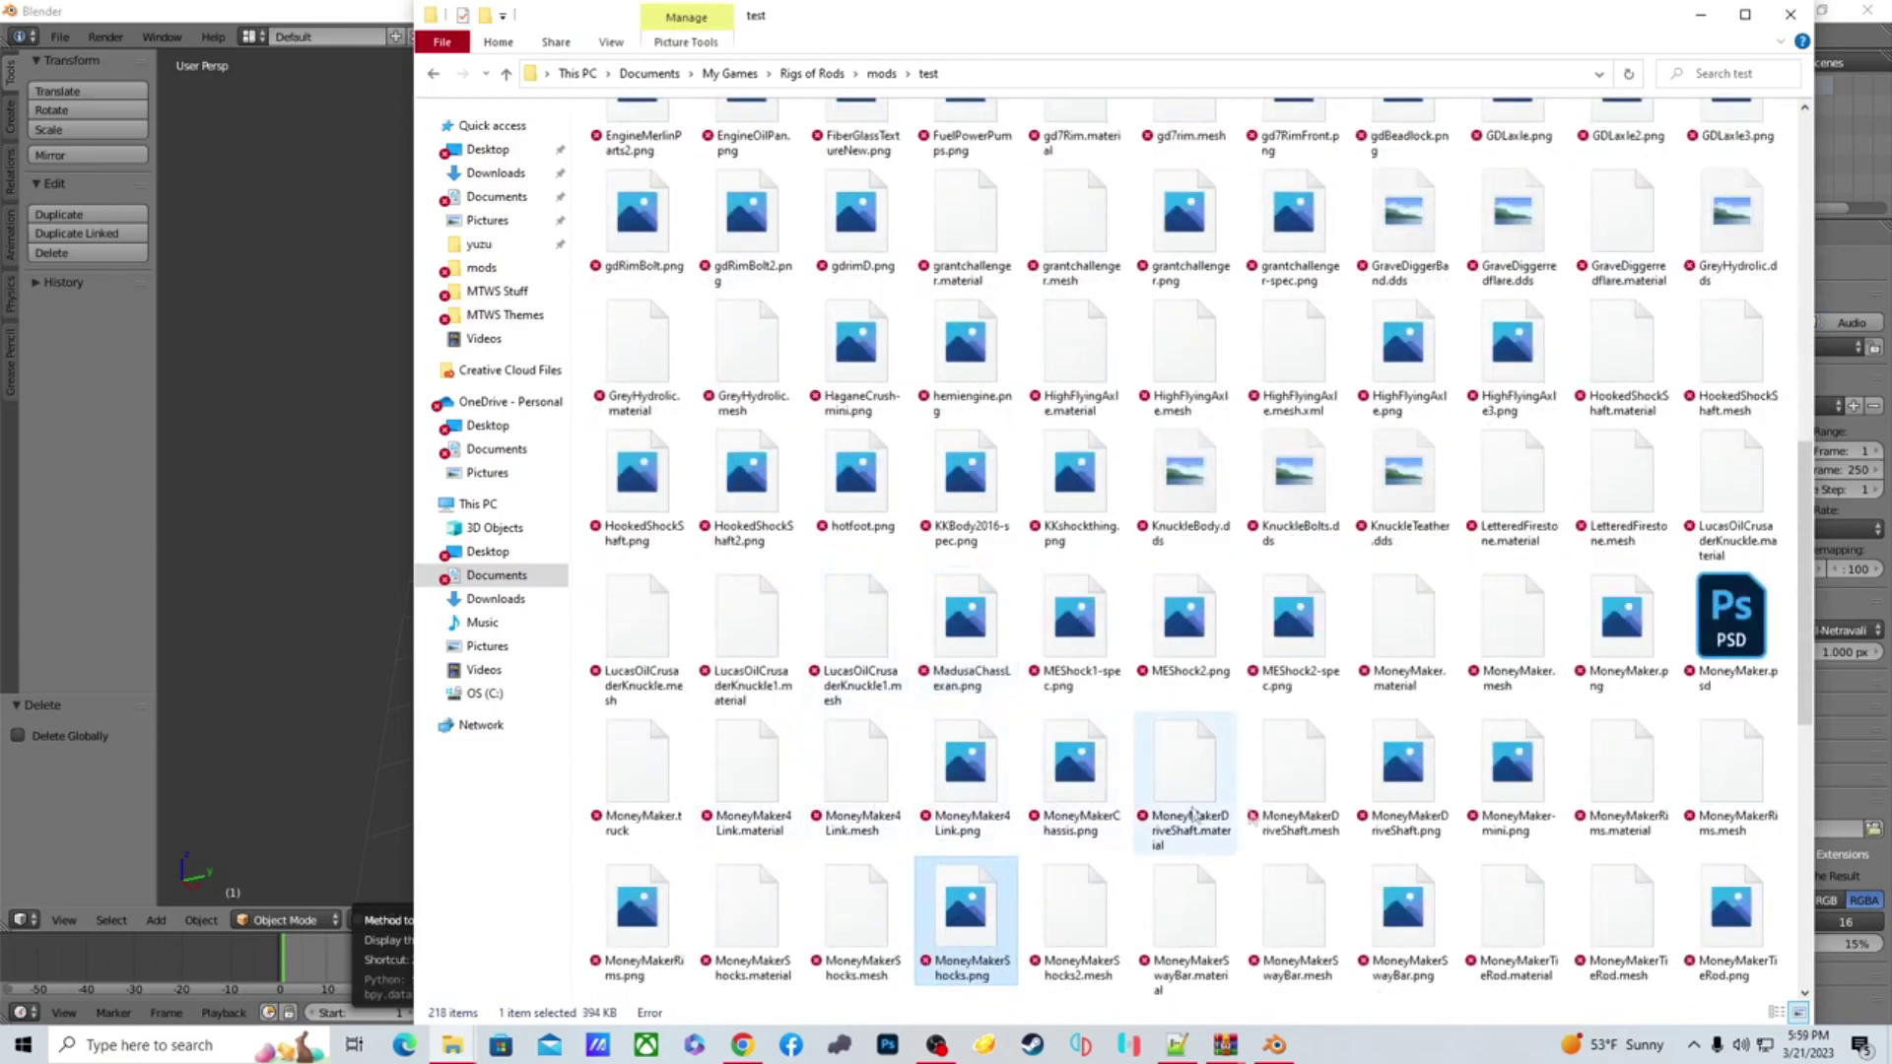
# Select MoneyMaker.mesh and bring the Rigs of Rods folder window forward
pyautogui.click(1593, 818)
pyautogui.press('Down')
pyautogui.press('Left')
pyautogui.press('Left')
pyautogui.press('Left')
pyautogui.press('Left')
pyautogui.press('Left')
pyautogui.press('Left')
pyautogui.press('Left')
pyautogui.press('Left')
pyautogui.press('Left')
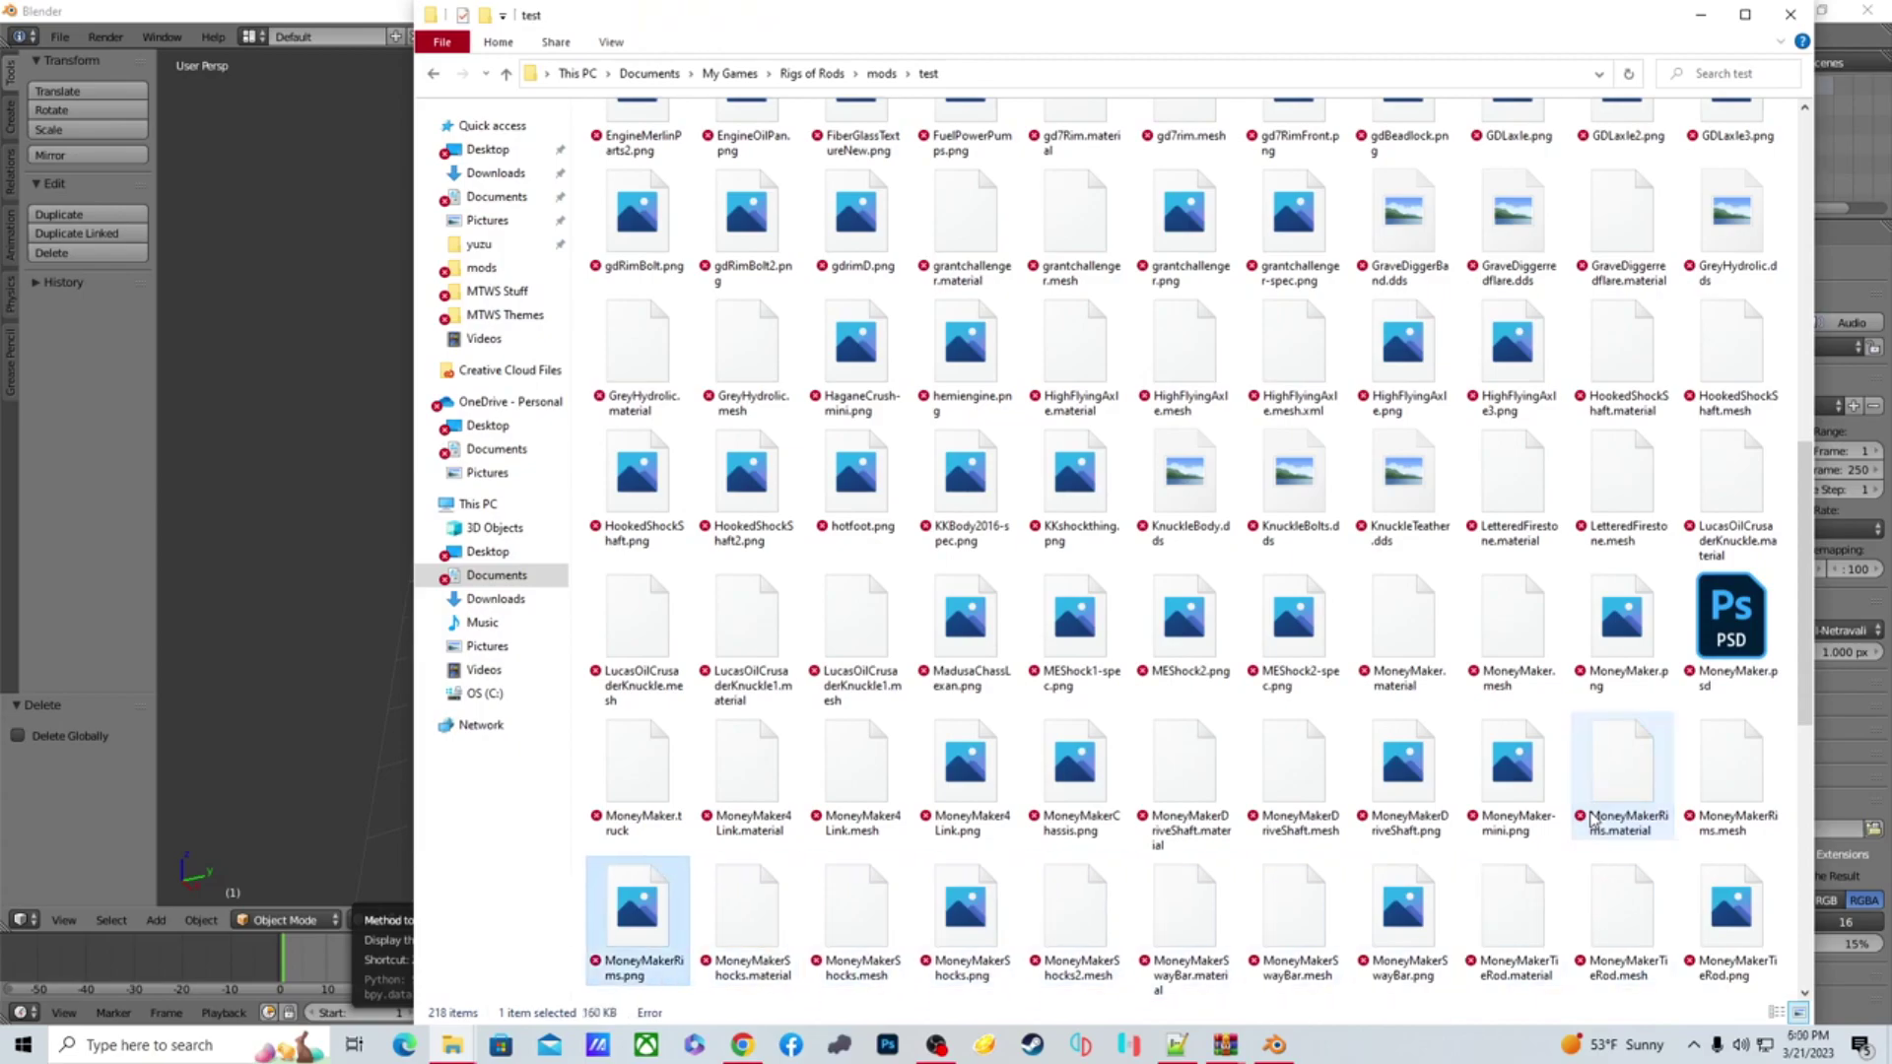
pyautogui.press('Up')
pyautogui.press('Up')
pyautogui.press('Right')
pyautogui.press('Right')
pyautogui.press('Right')
pyautogui.press('Right')
pyautogui.press('Right')
pyautogui.press('Right')
pyautogui.press('Right')
pyautogui.press('Right')
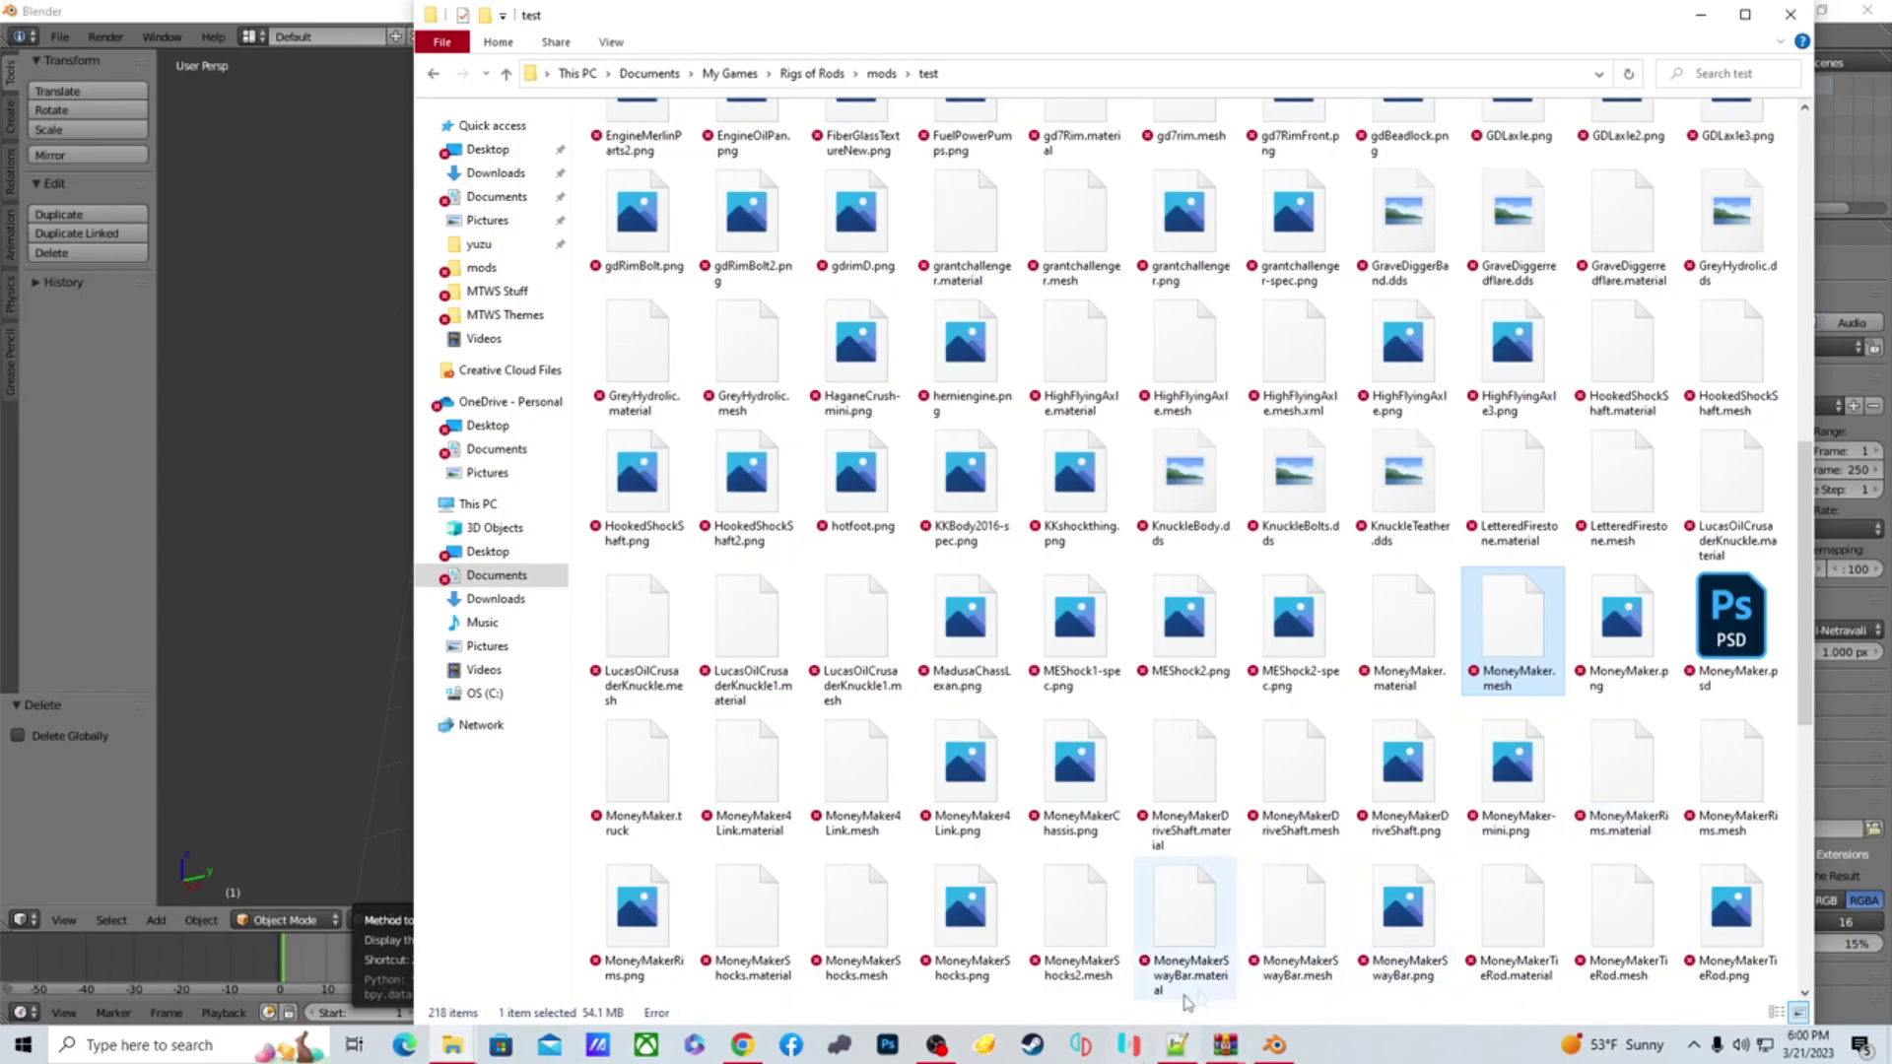
pyautogui.moveTo(483, 1030)
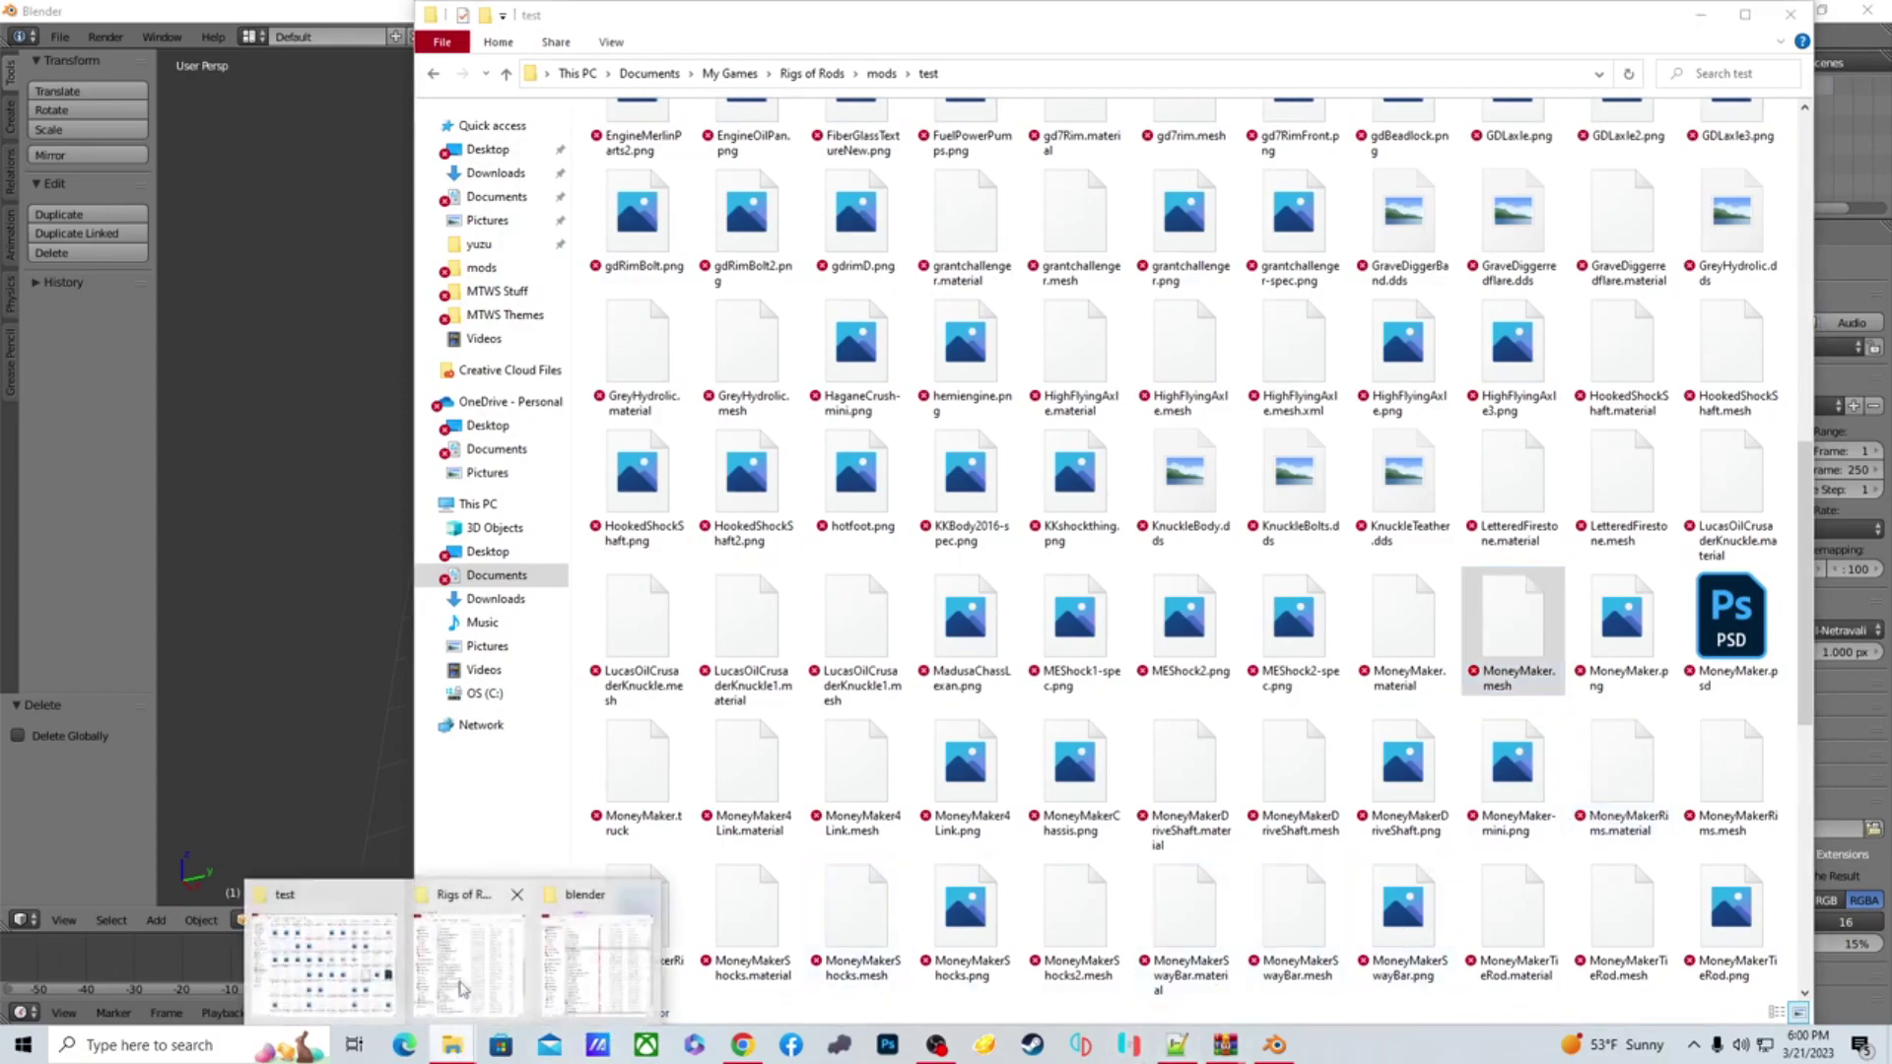
pyautogui.click(471, 969)
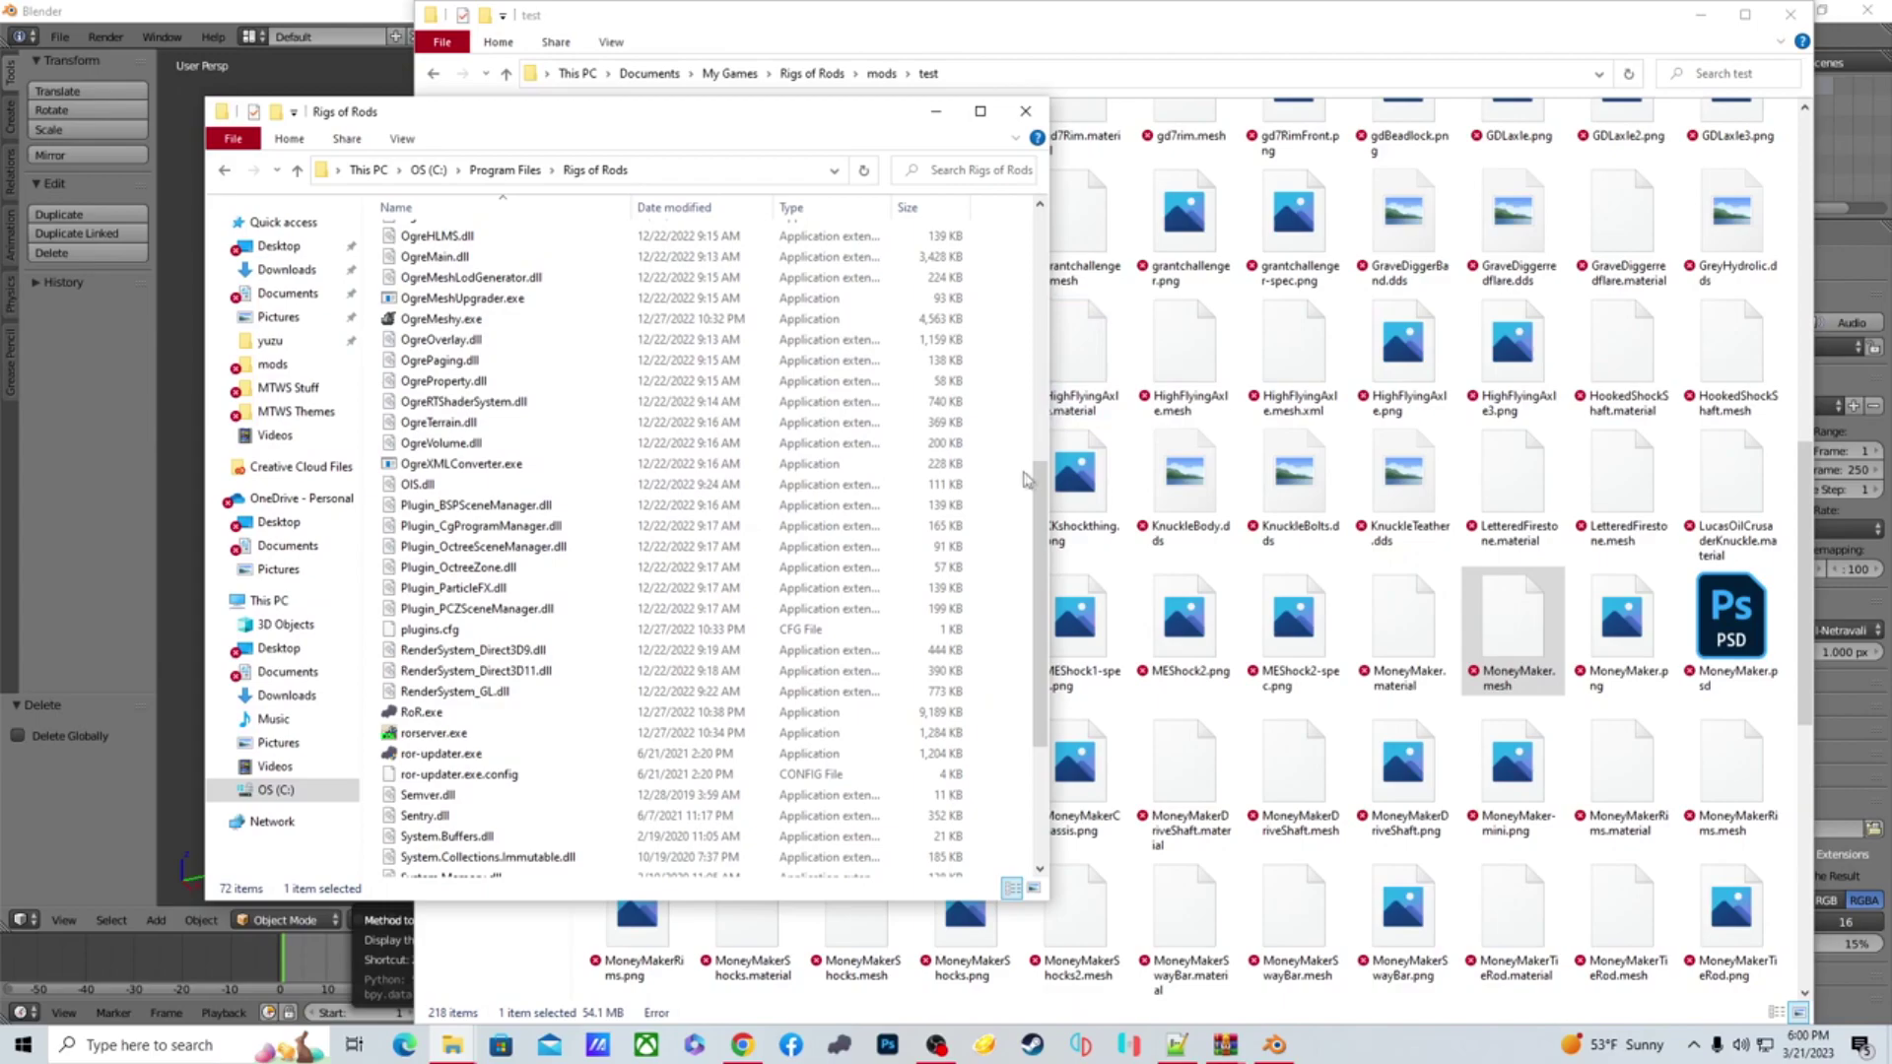
# Drag MoneyMaker.mesh onto OgreXMLConverter.exe to create MoneyMaker.mesh.xml in the test folder
pyautogui.scroll(-4, 1029, 488)
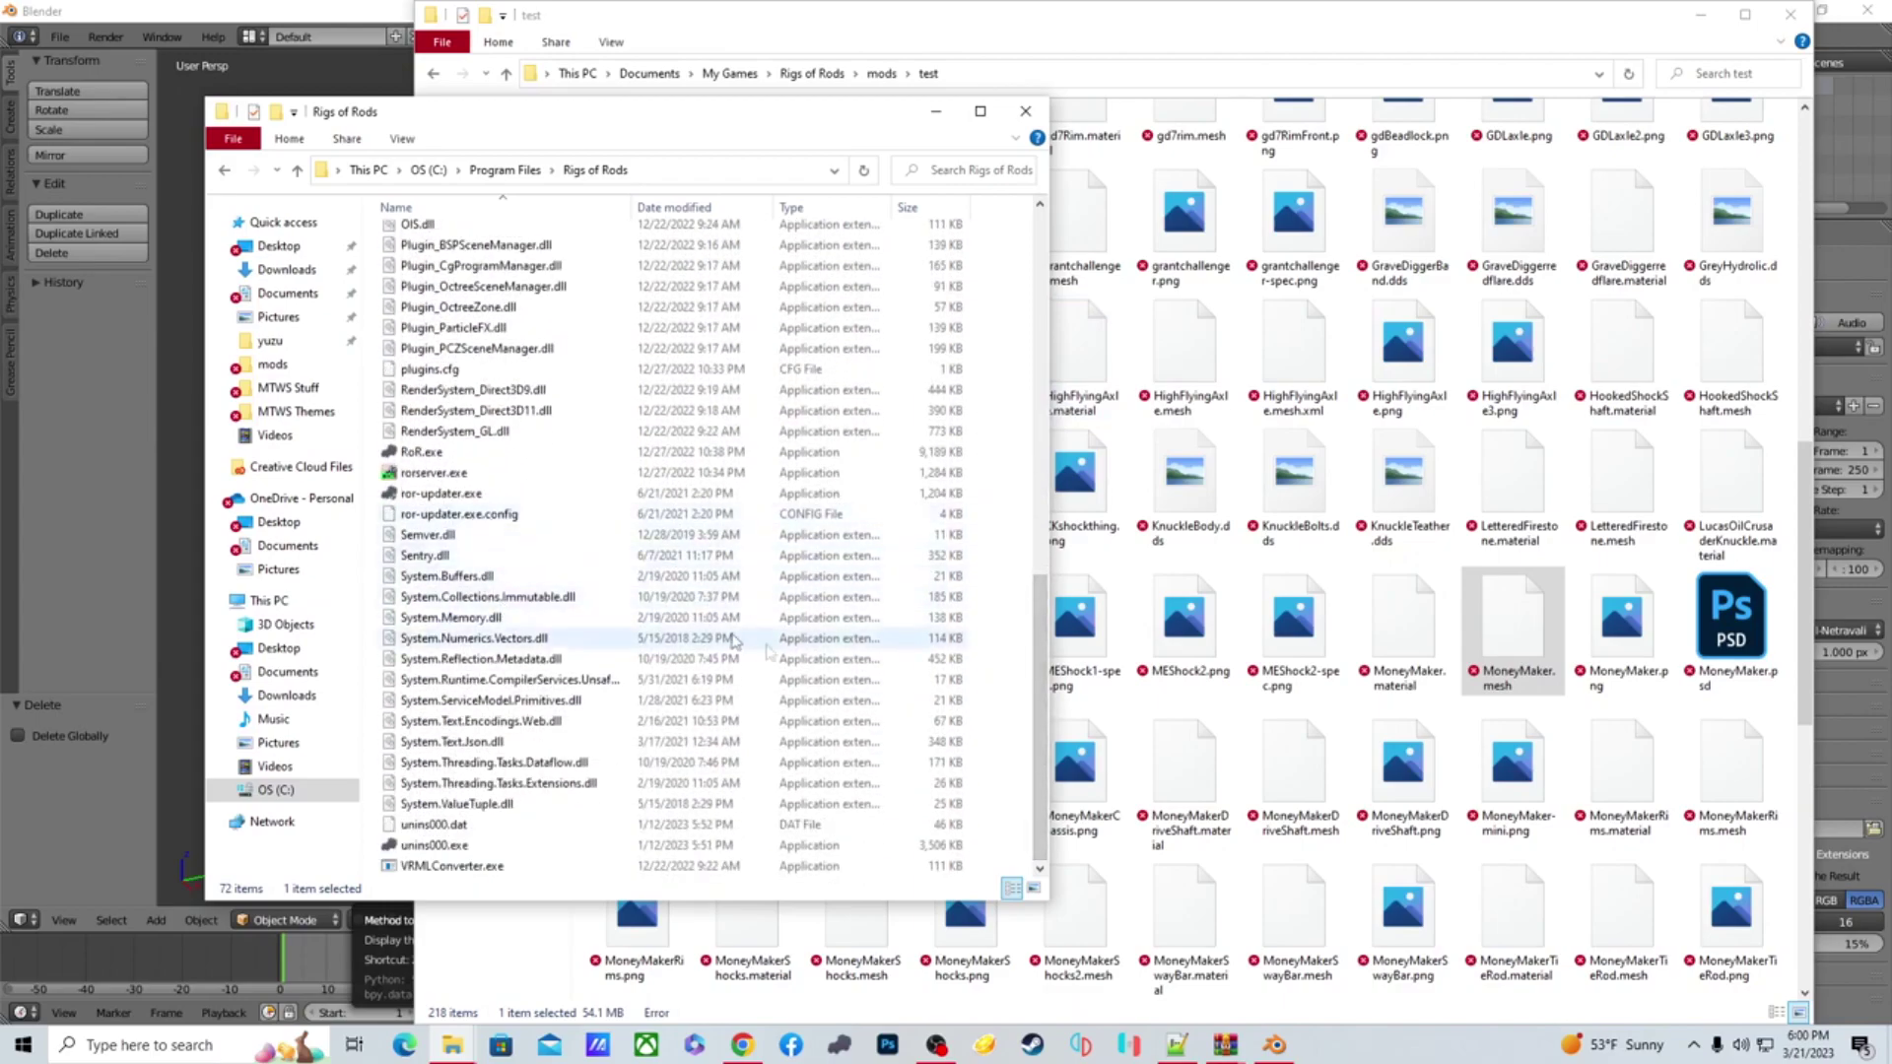
pyautogui.scroll(5, 1025, 548)
pyautogui.scroll(3, 1025, 548)
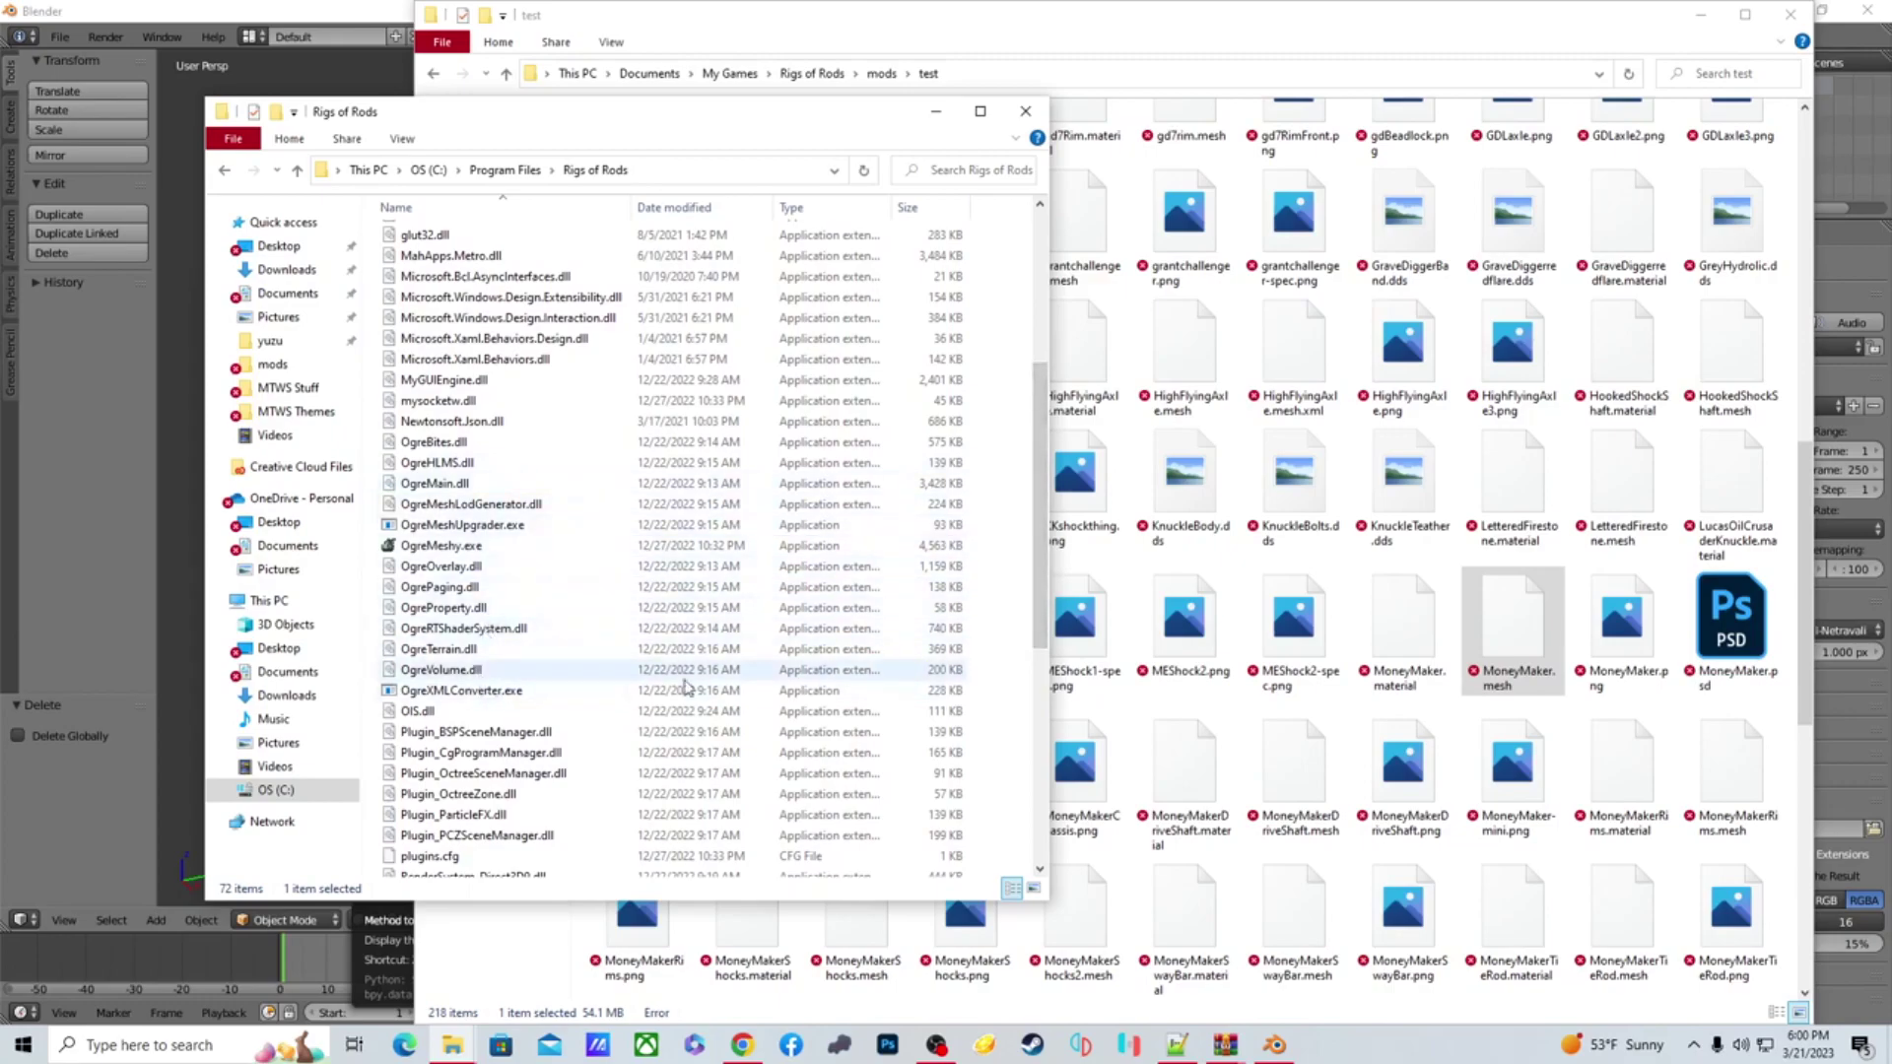
pyautogui.moveTo(1511, 662); pyautogui.dragTo(505, 690)
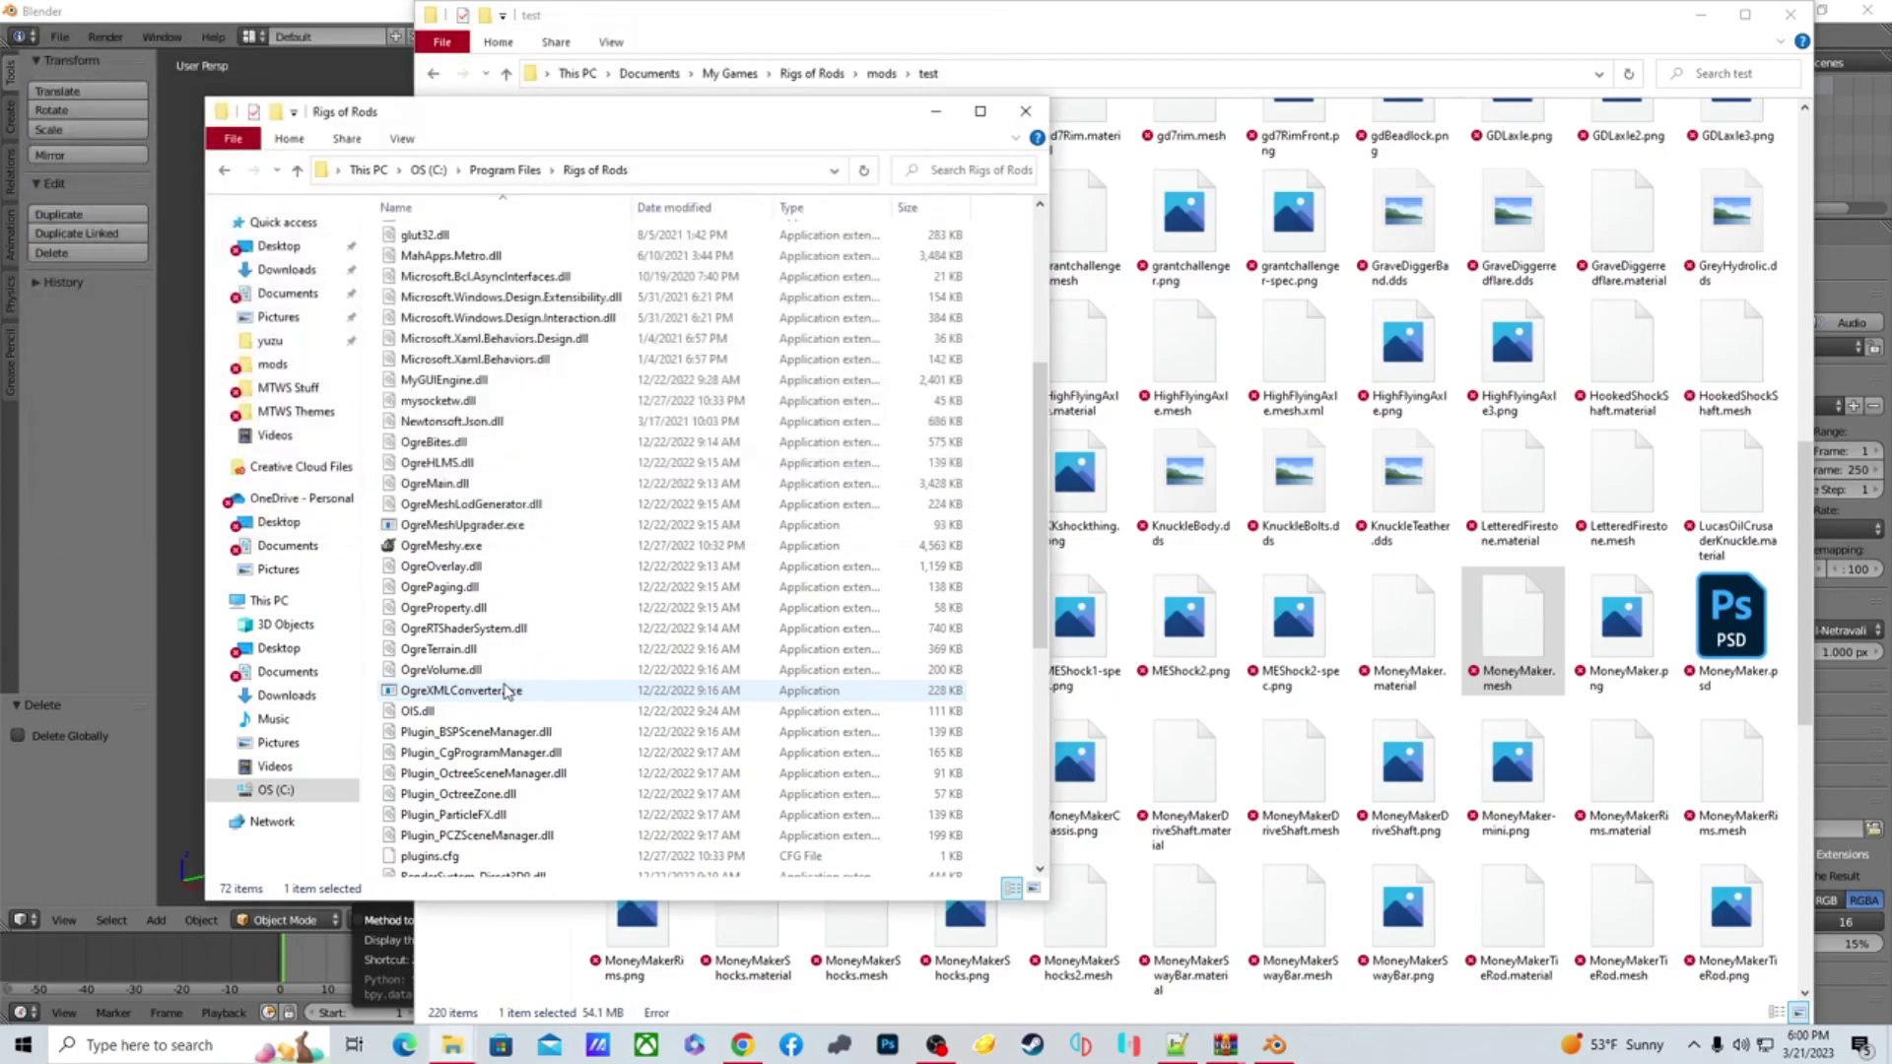
pyautogui.click(1515, 544)
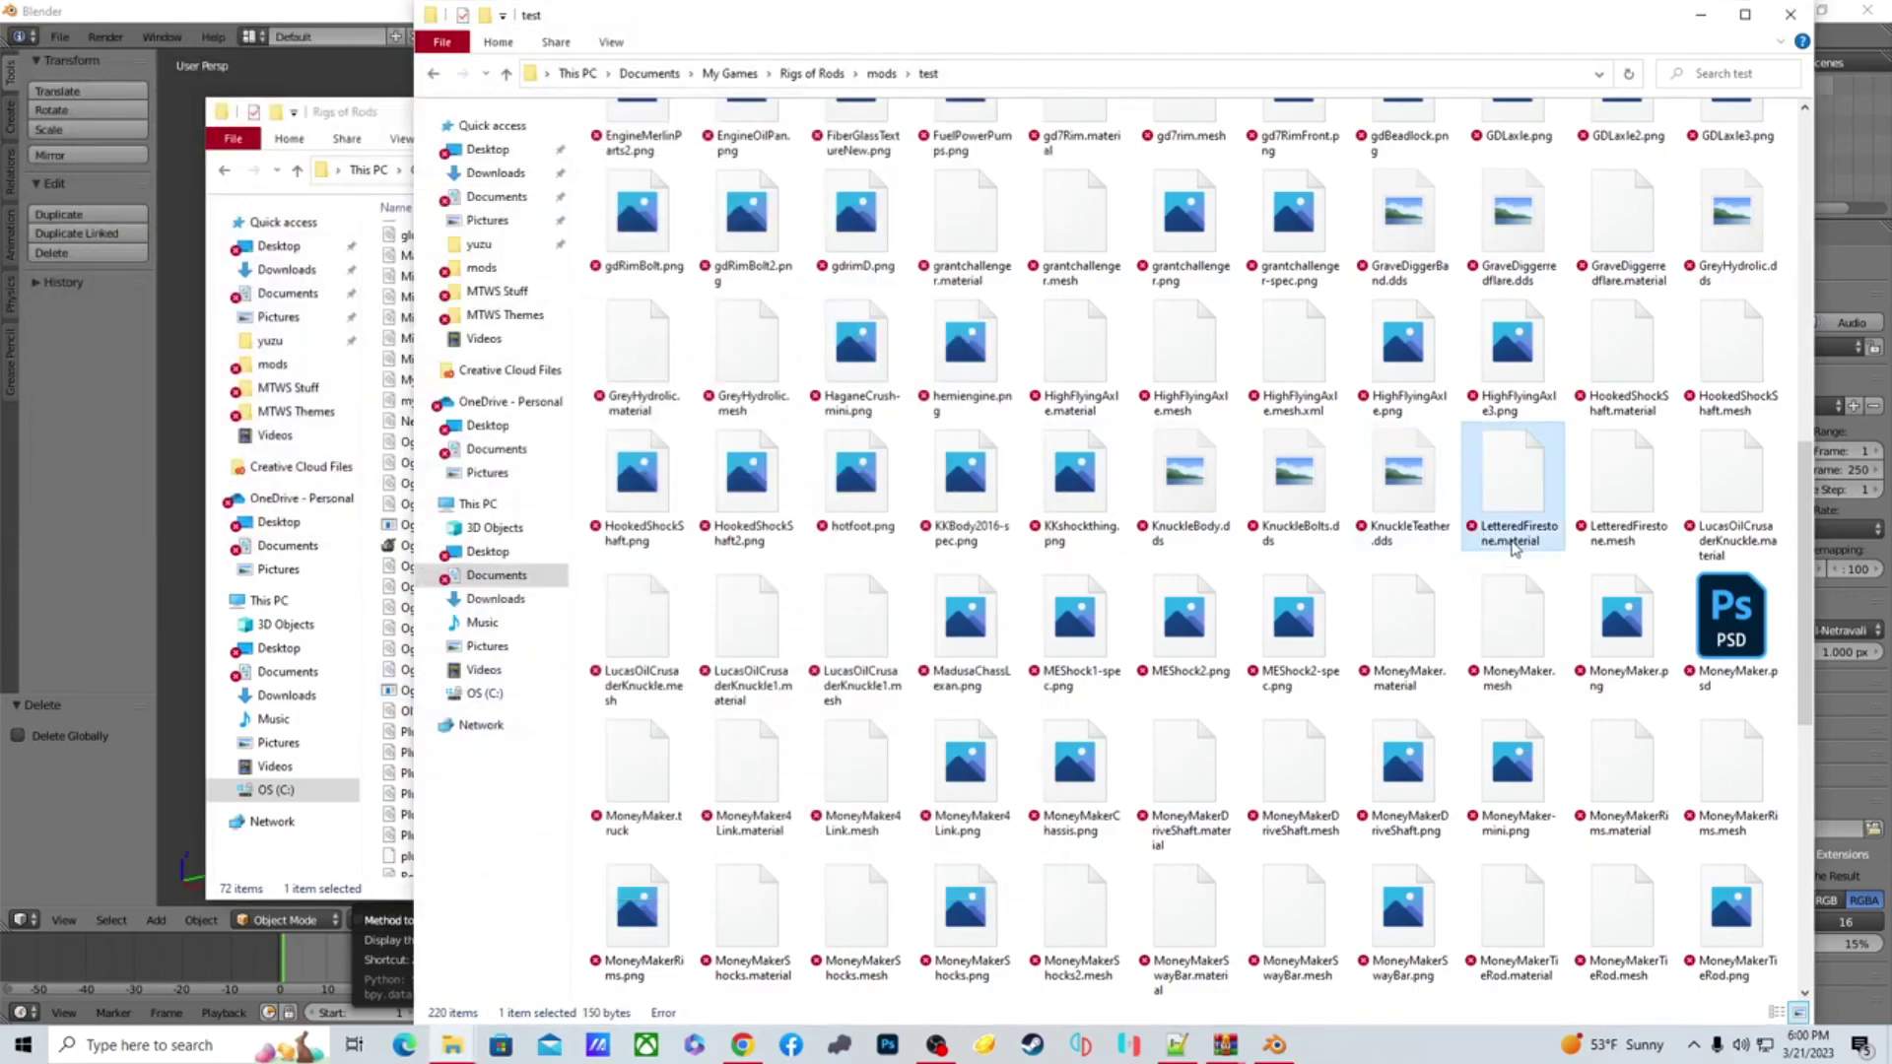
pyautogui.scroll(3, 1514, 549)
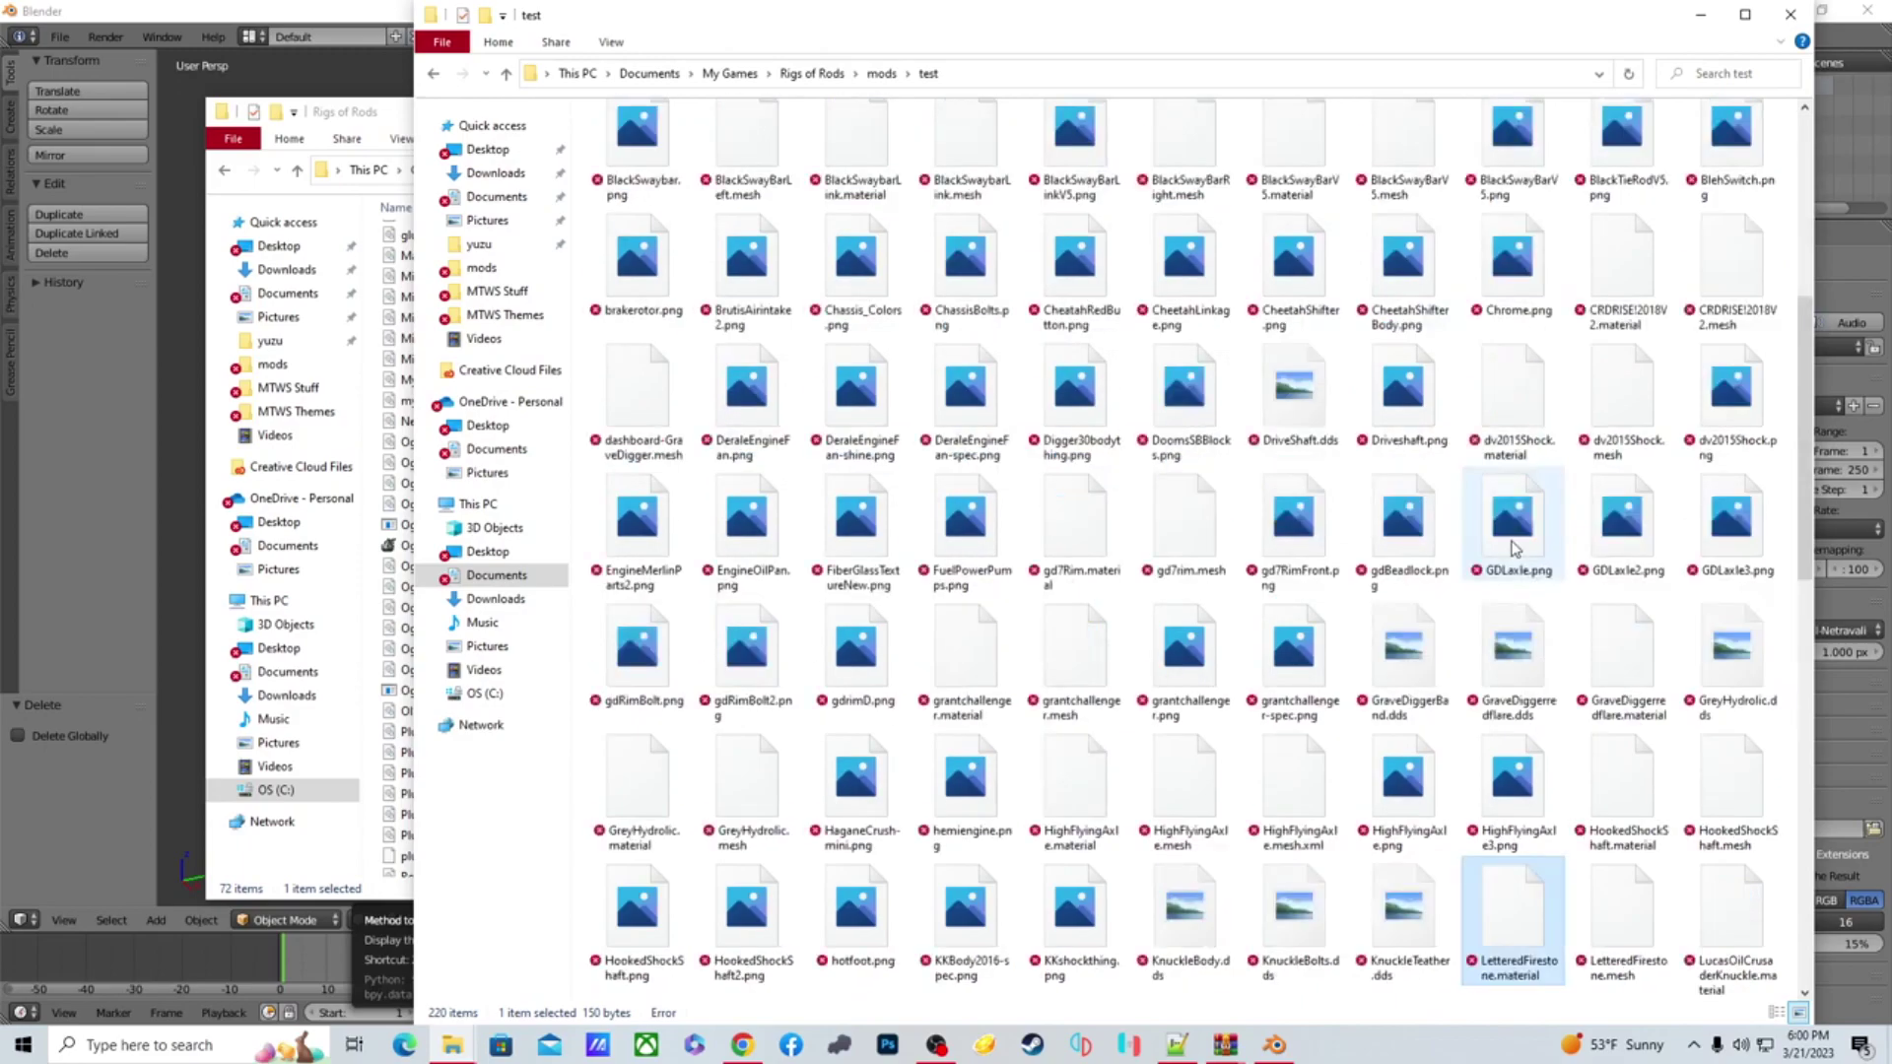